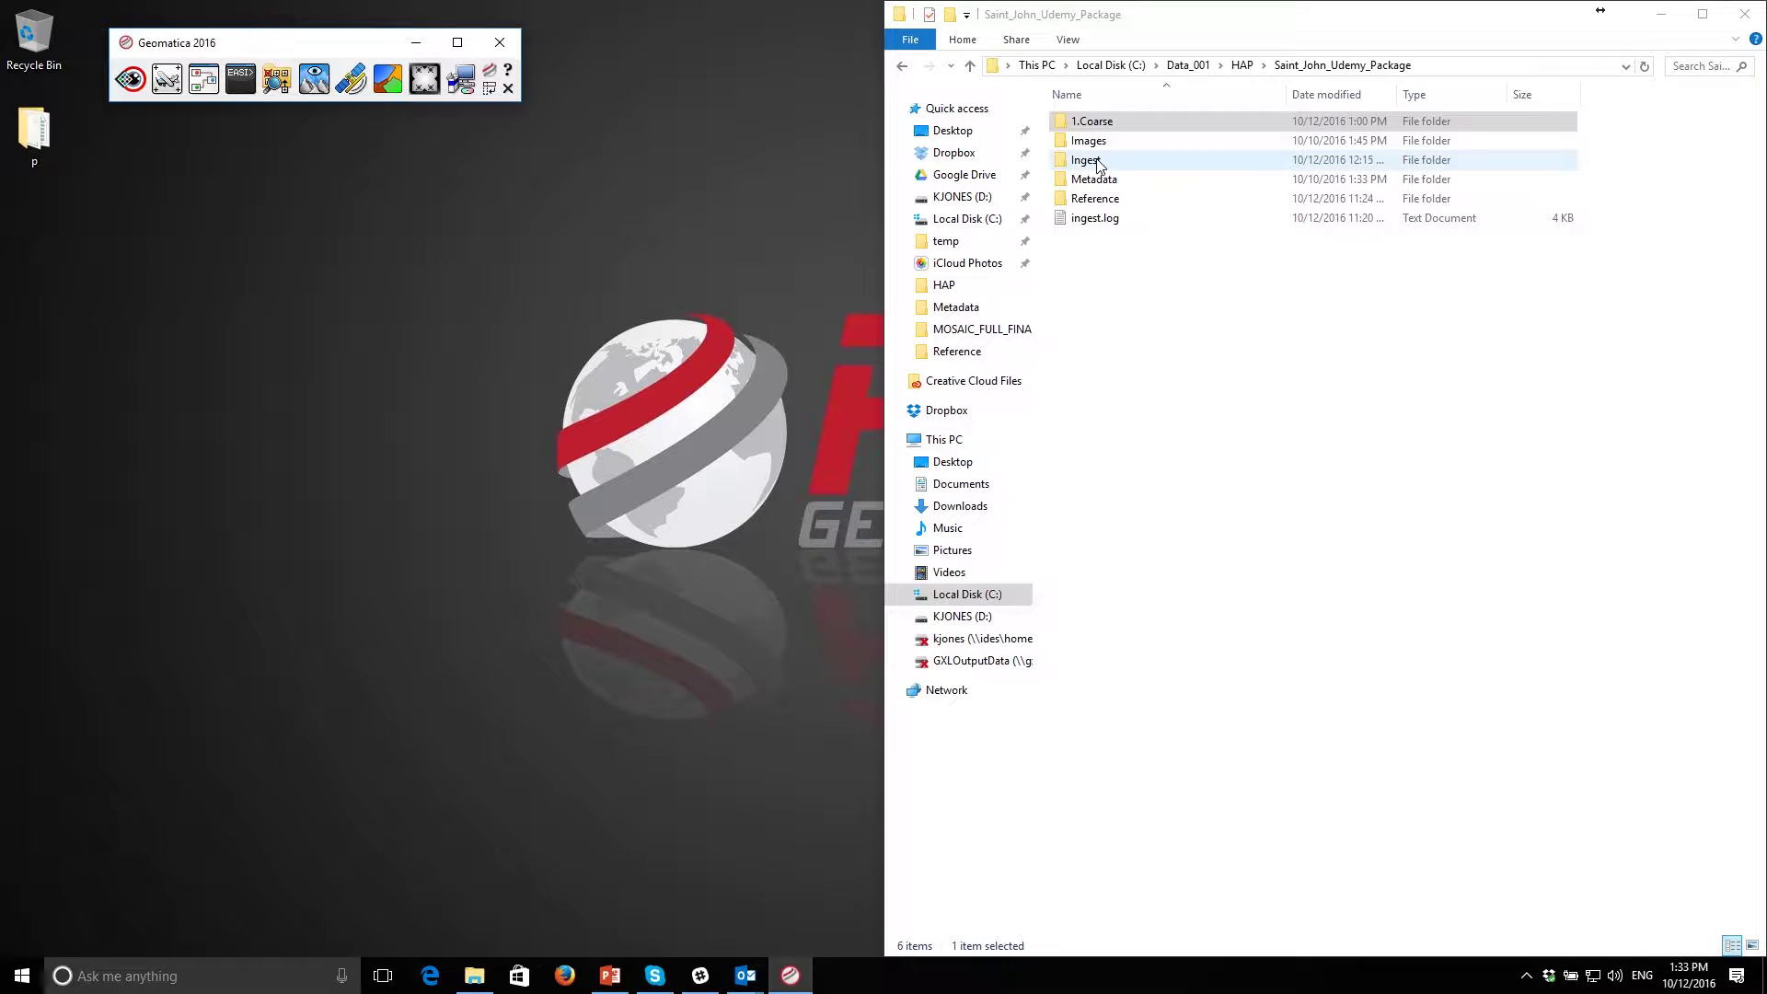
Open the stage1Auto.prj project from the 1.Coarse\stage1 folder in OrthoEngine.
{"action": "double_click", "coordinate": [1099, 162]}
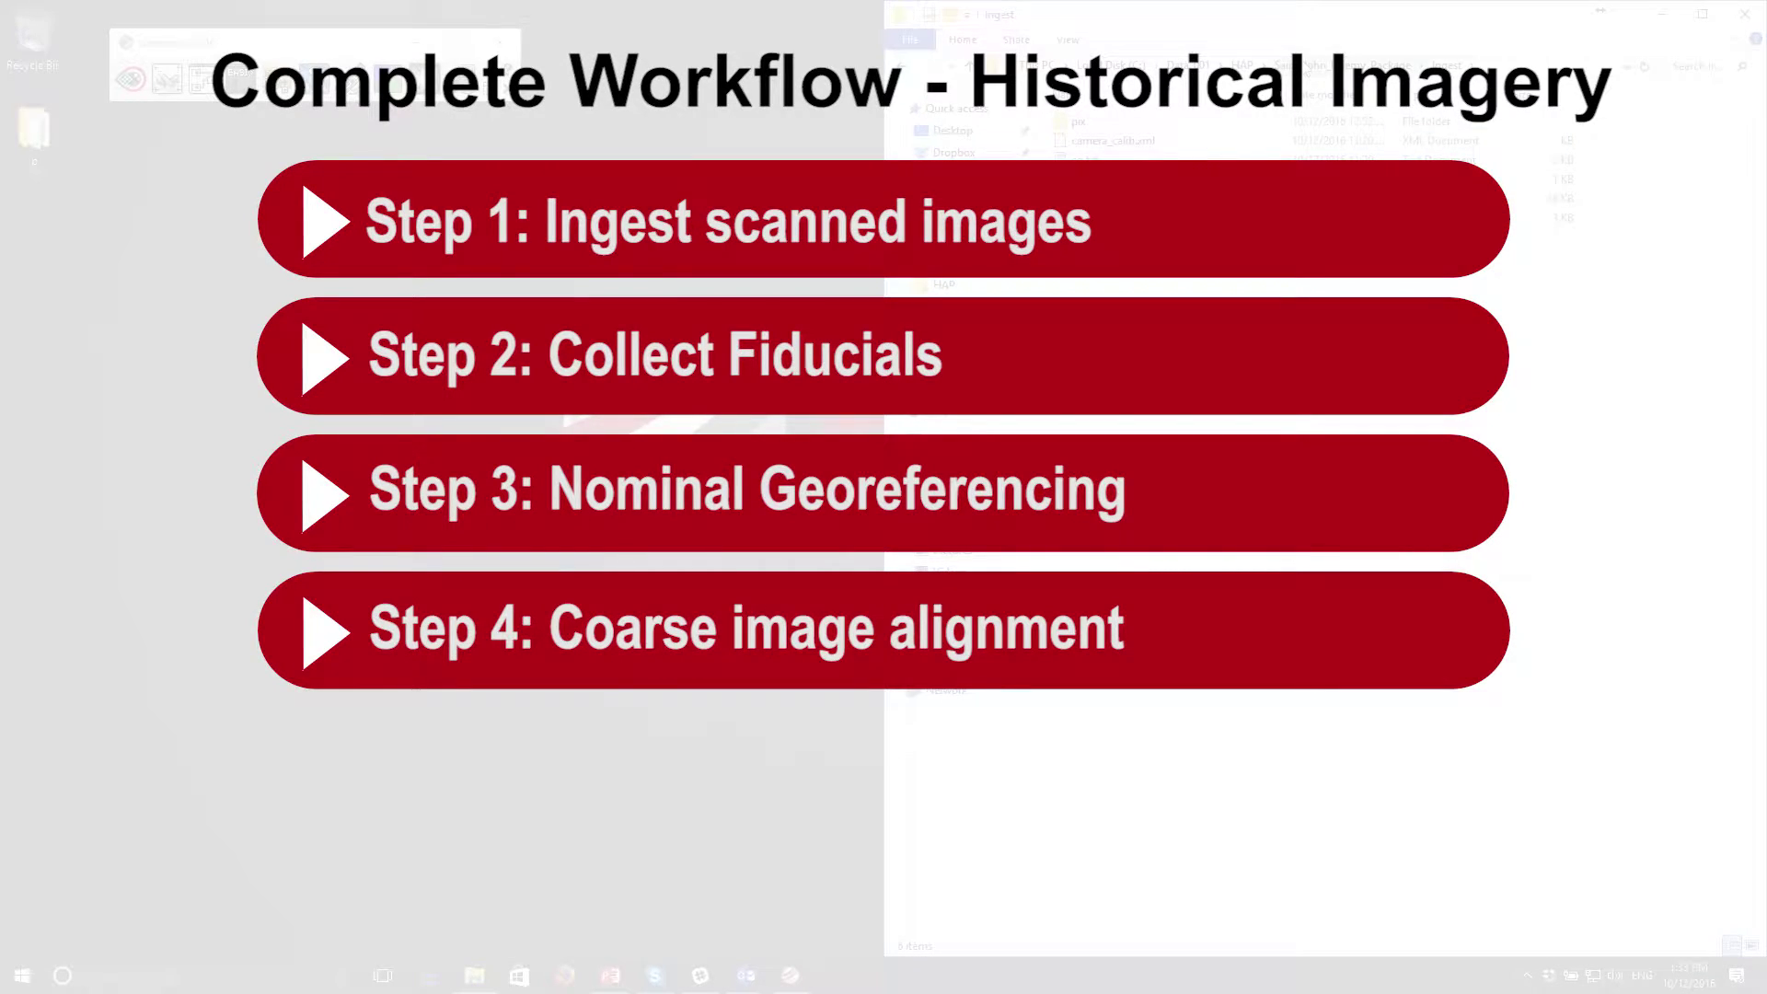
{"action": "left_click", "coordinate": [1307, 68]}
{"action": "double_click", "coordinate": [1089, 125]}
{"action": "double_click", "coordinate": [1087, 124]}
{"action": "left_click_drag", "start_coordinate": [820, 406], "coordinate": [253, 191]}
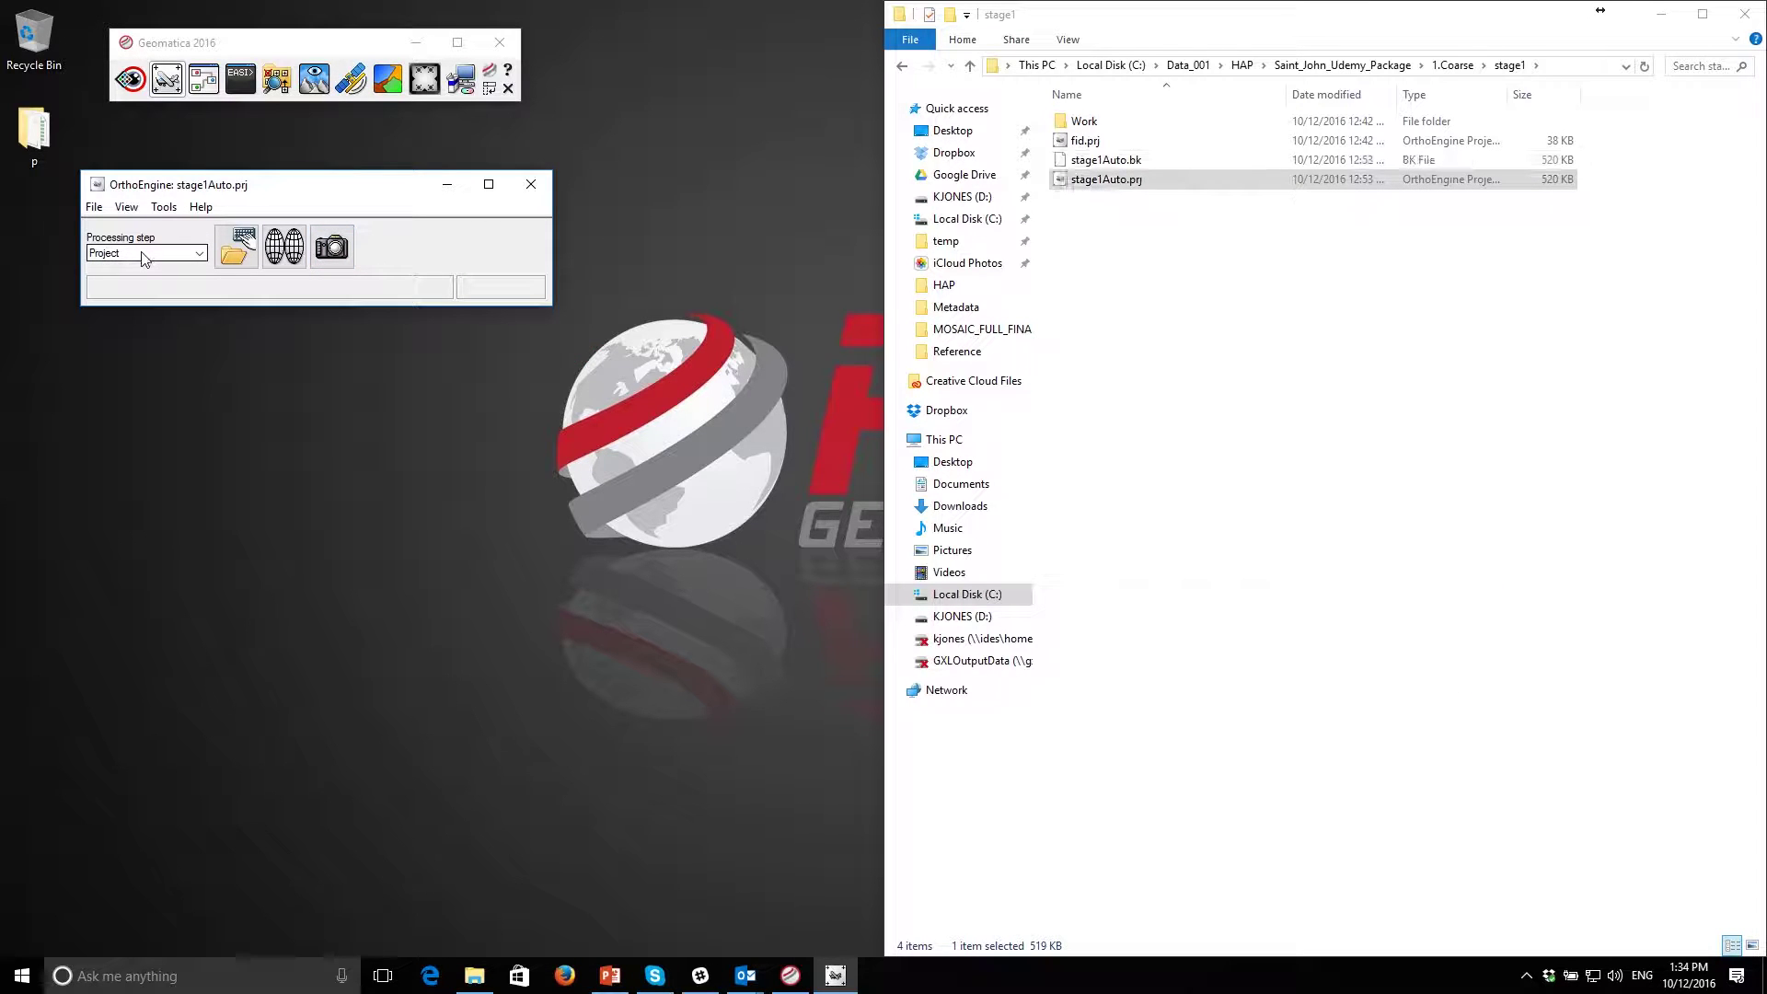
Set the processing step to GCP/TP Collection and display the project overview.
{"action": "left_click", "coordinate": [143, 253]}
{"action": "left_click", "coordinate": [138, 288]}
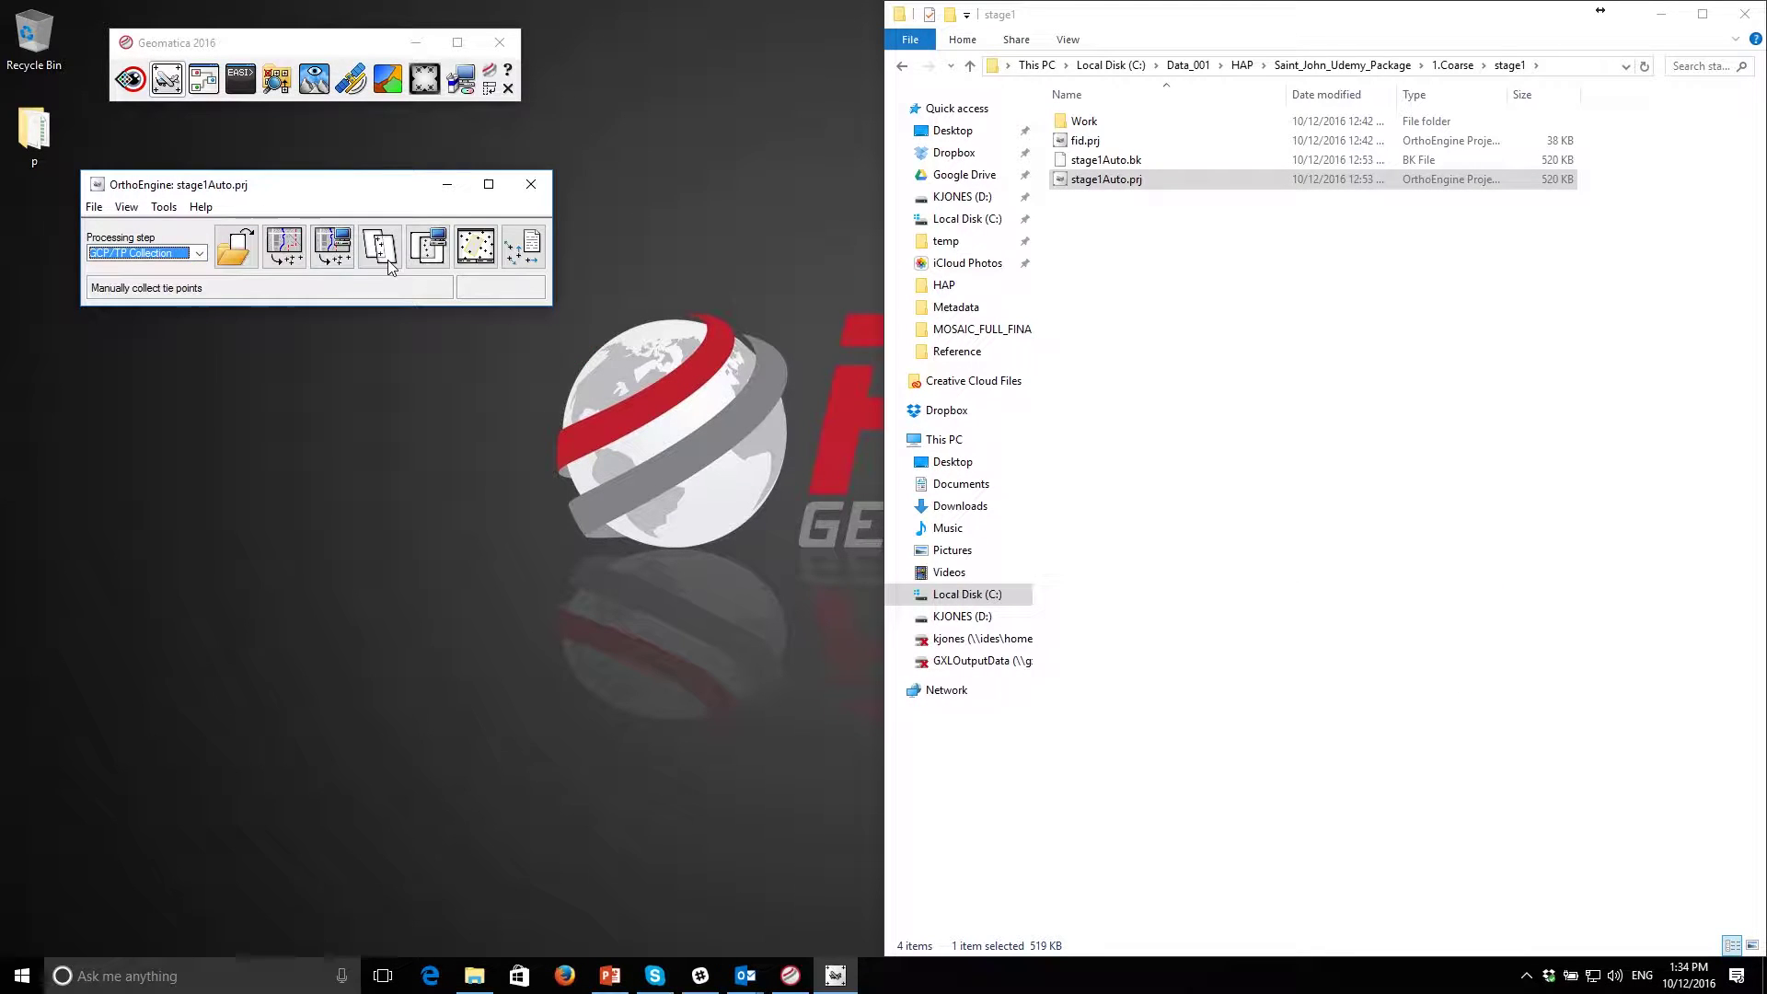
{"action": "left_click", "coordinate": [477, 247]}
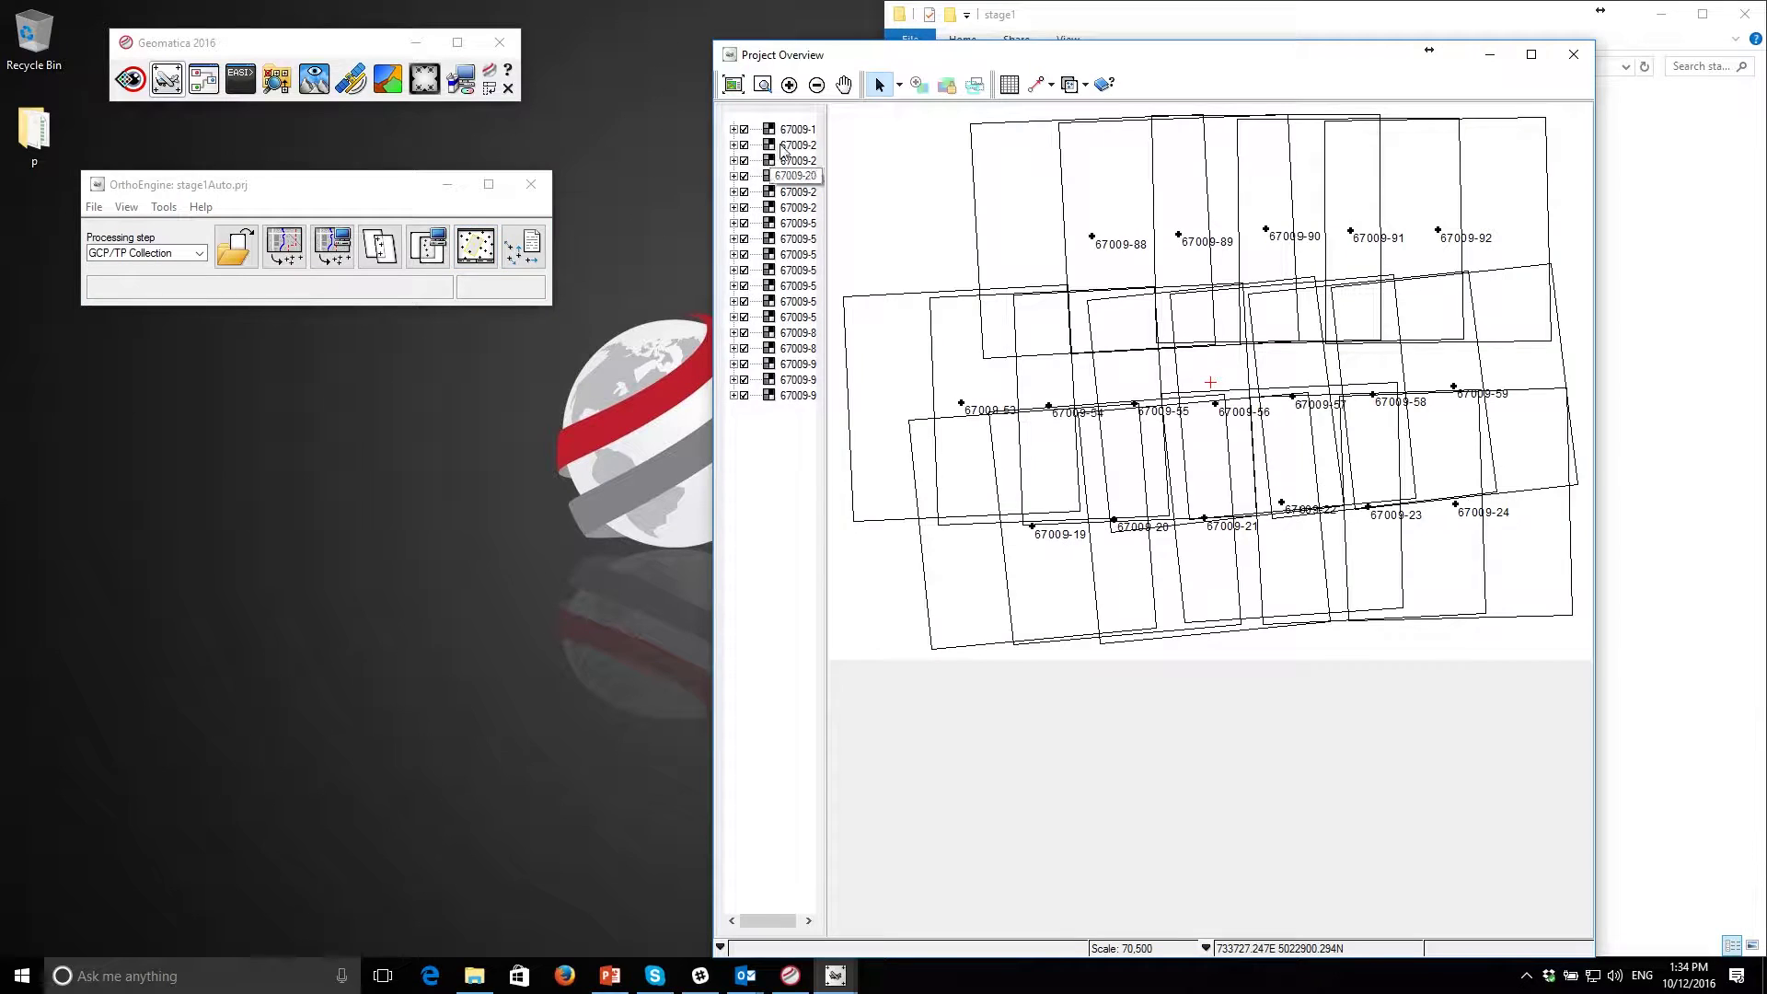
Show the ground control points for all images in the project overview.
{"action": "left_click", "coordinate": [792, 130]}
{"action": "left_click", "coordinate": [782, 395], "text": "shift"}
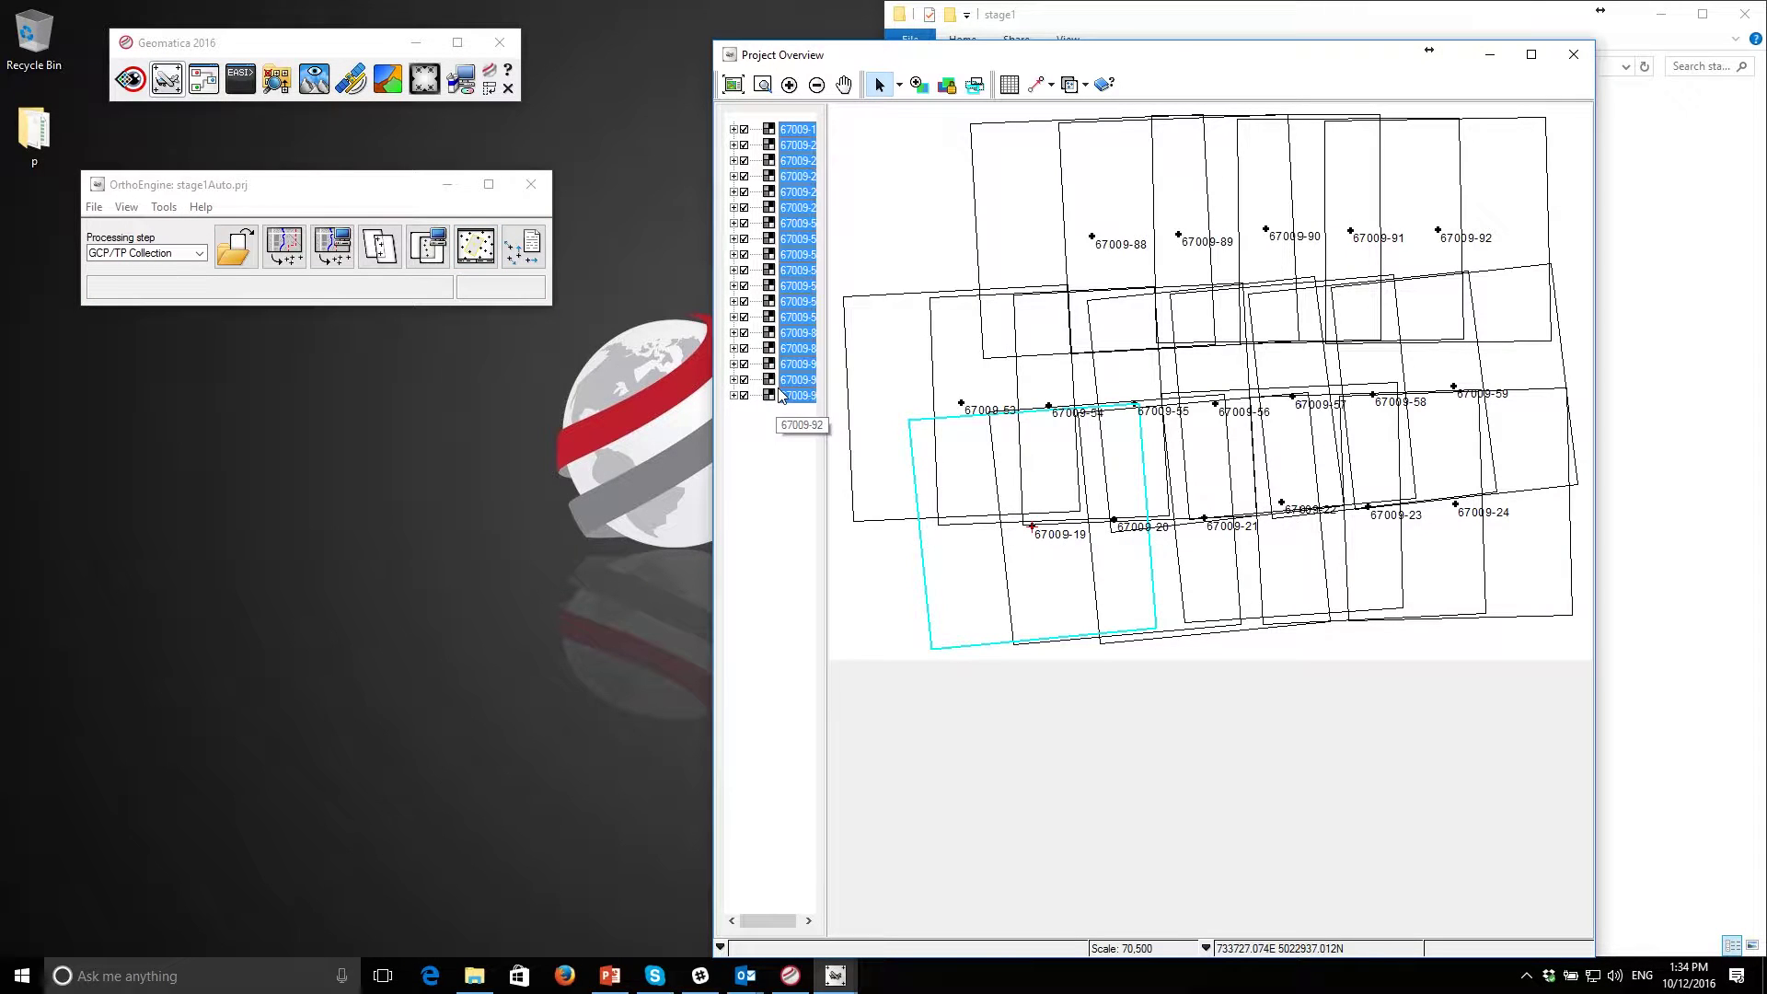
{"action": "right_click", "coordinate": [787, 384]}
{"action": "mouse_move", "coordinate": [851, 392]}
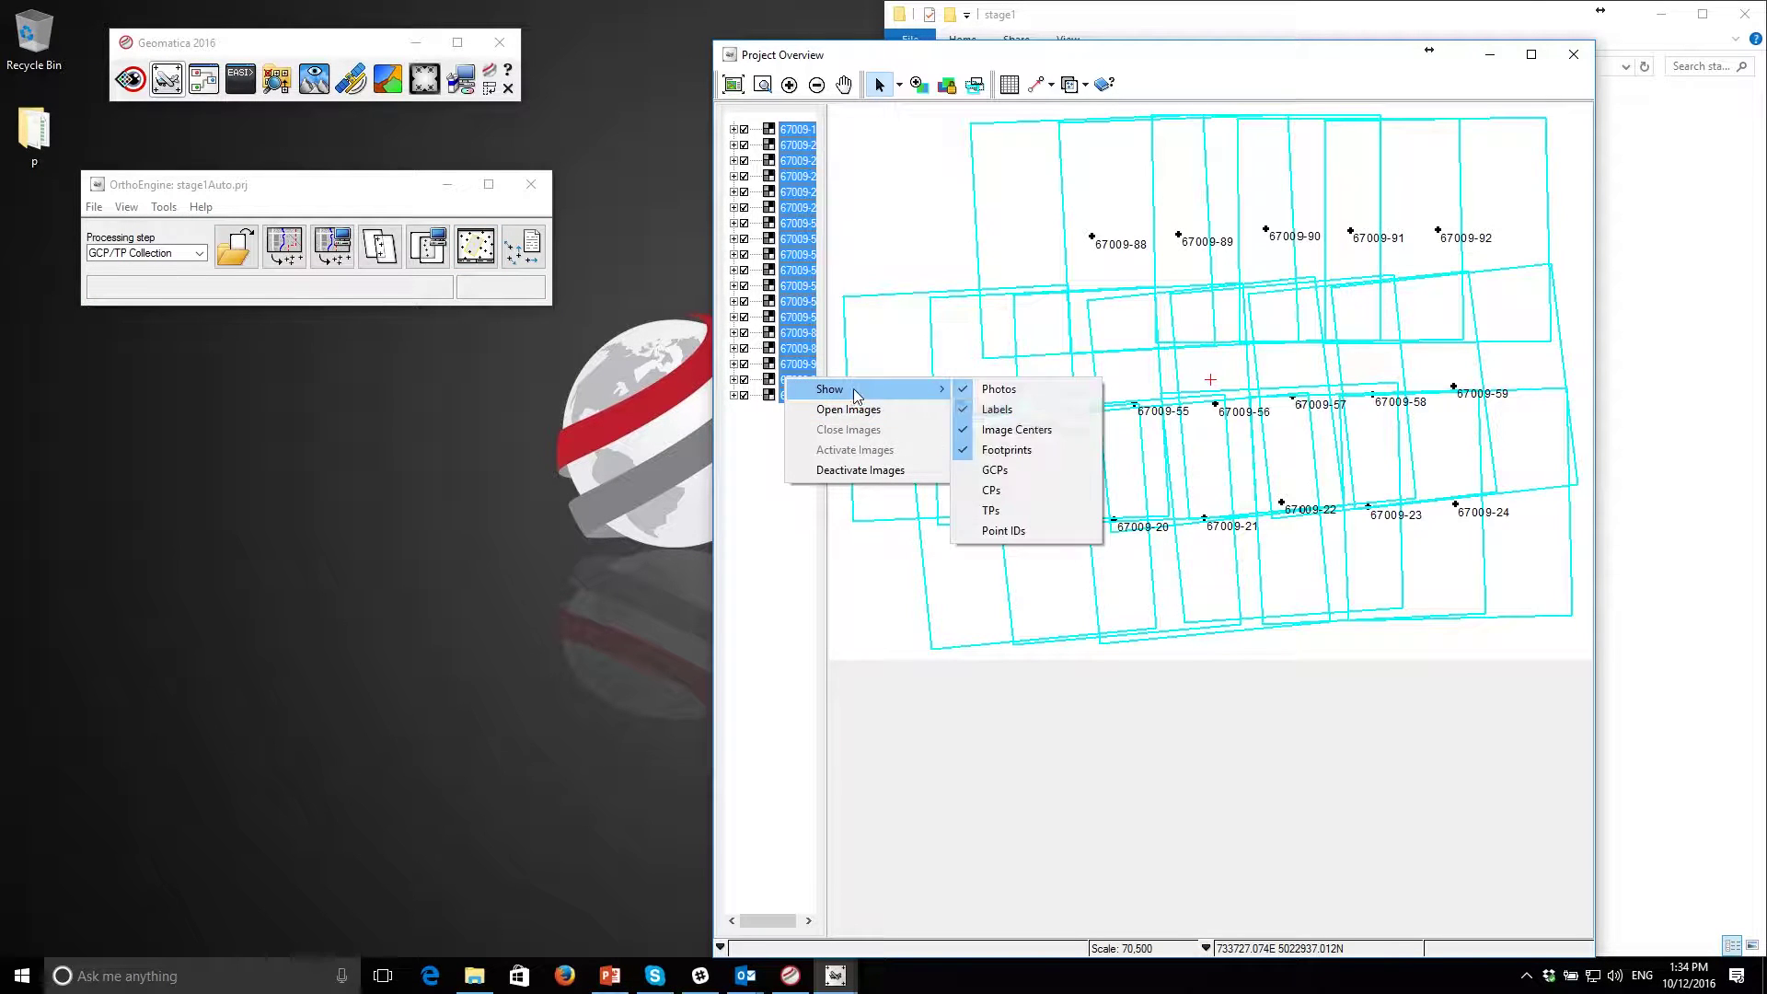
{"action": "left_click", "coordinate": [1055, 491]}
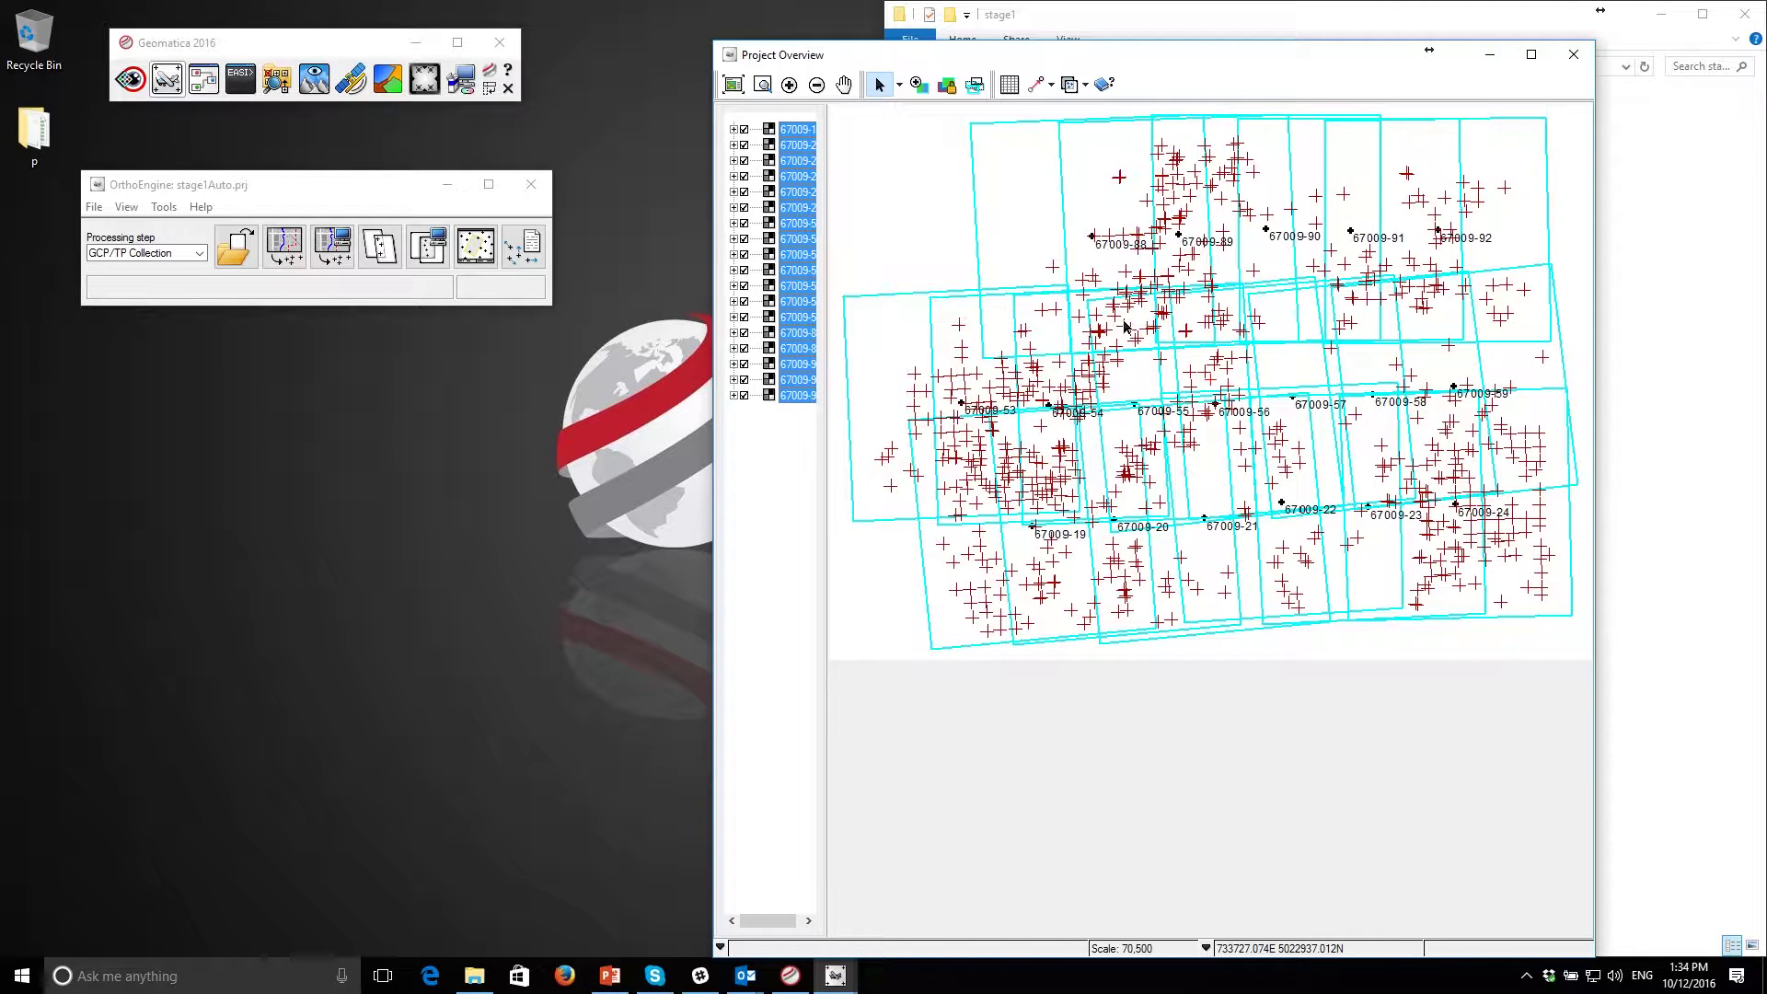
Open the raw image summary table and sort the images by GCP count, finishing with a sort by GCP RMS.
{"action": "left_click", "coordinate": [1010, 84]}
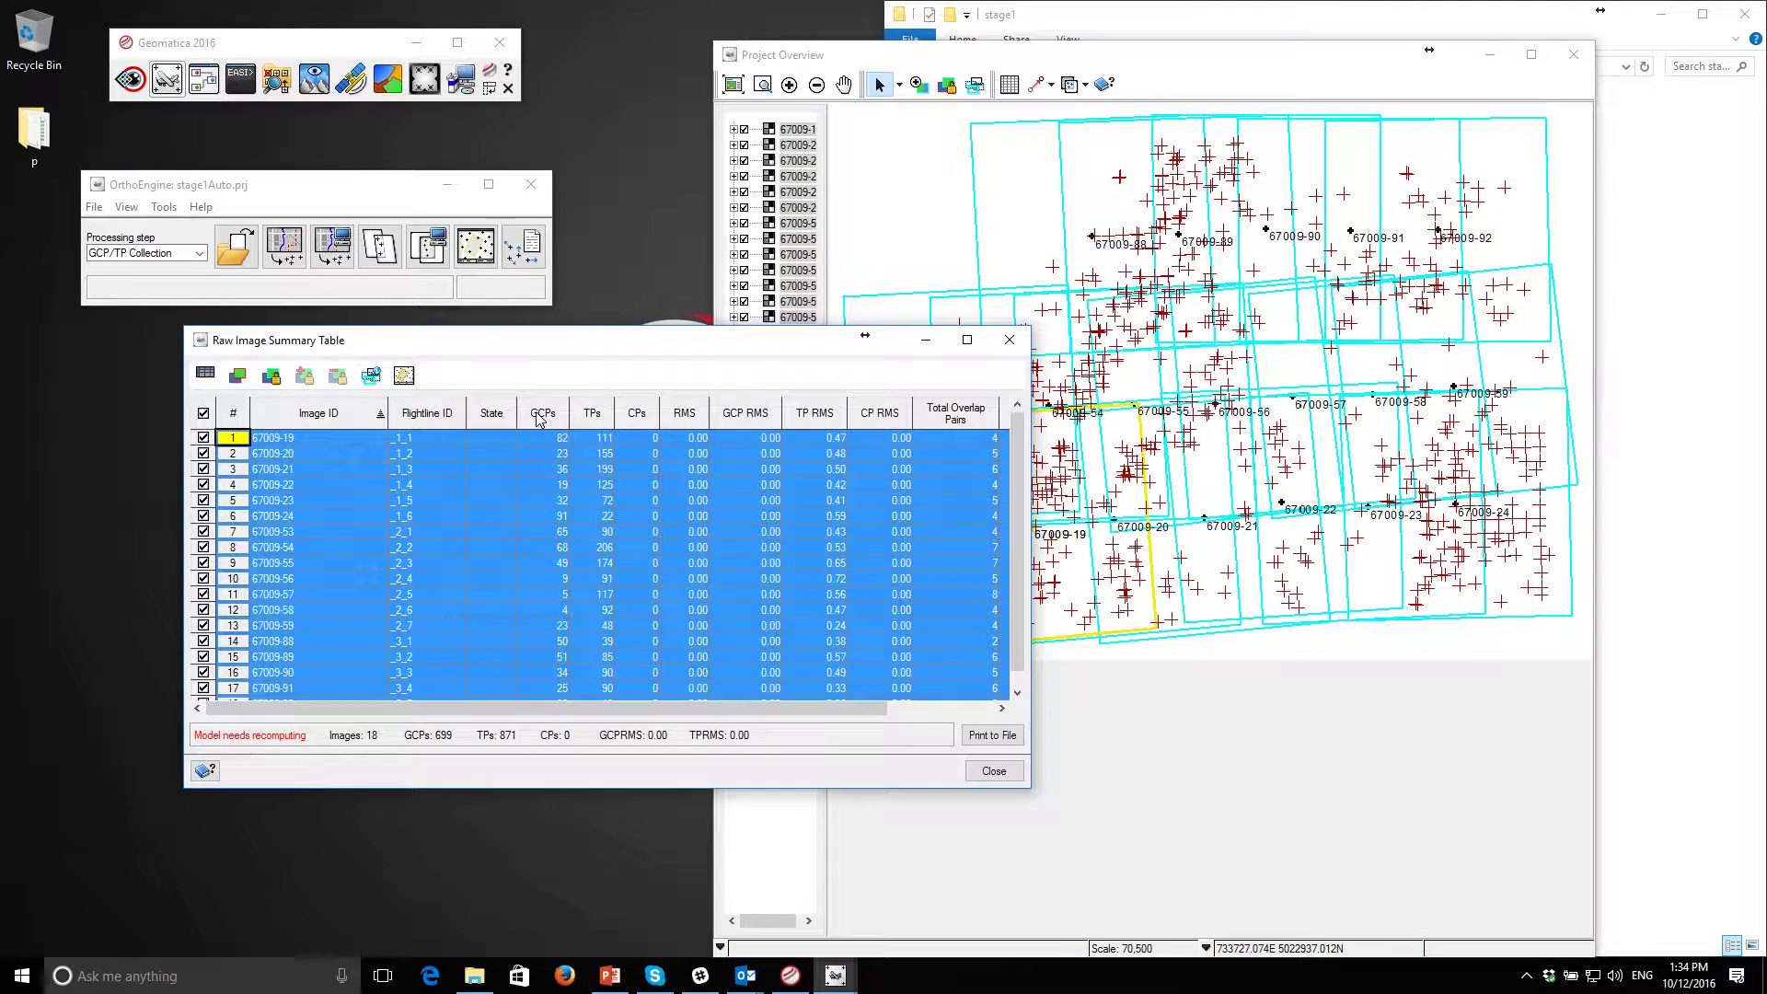
{"action": "left_click", "coordinate": [543, 413]}
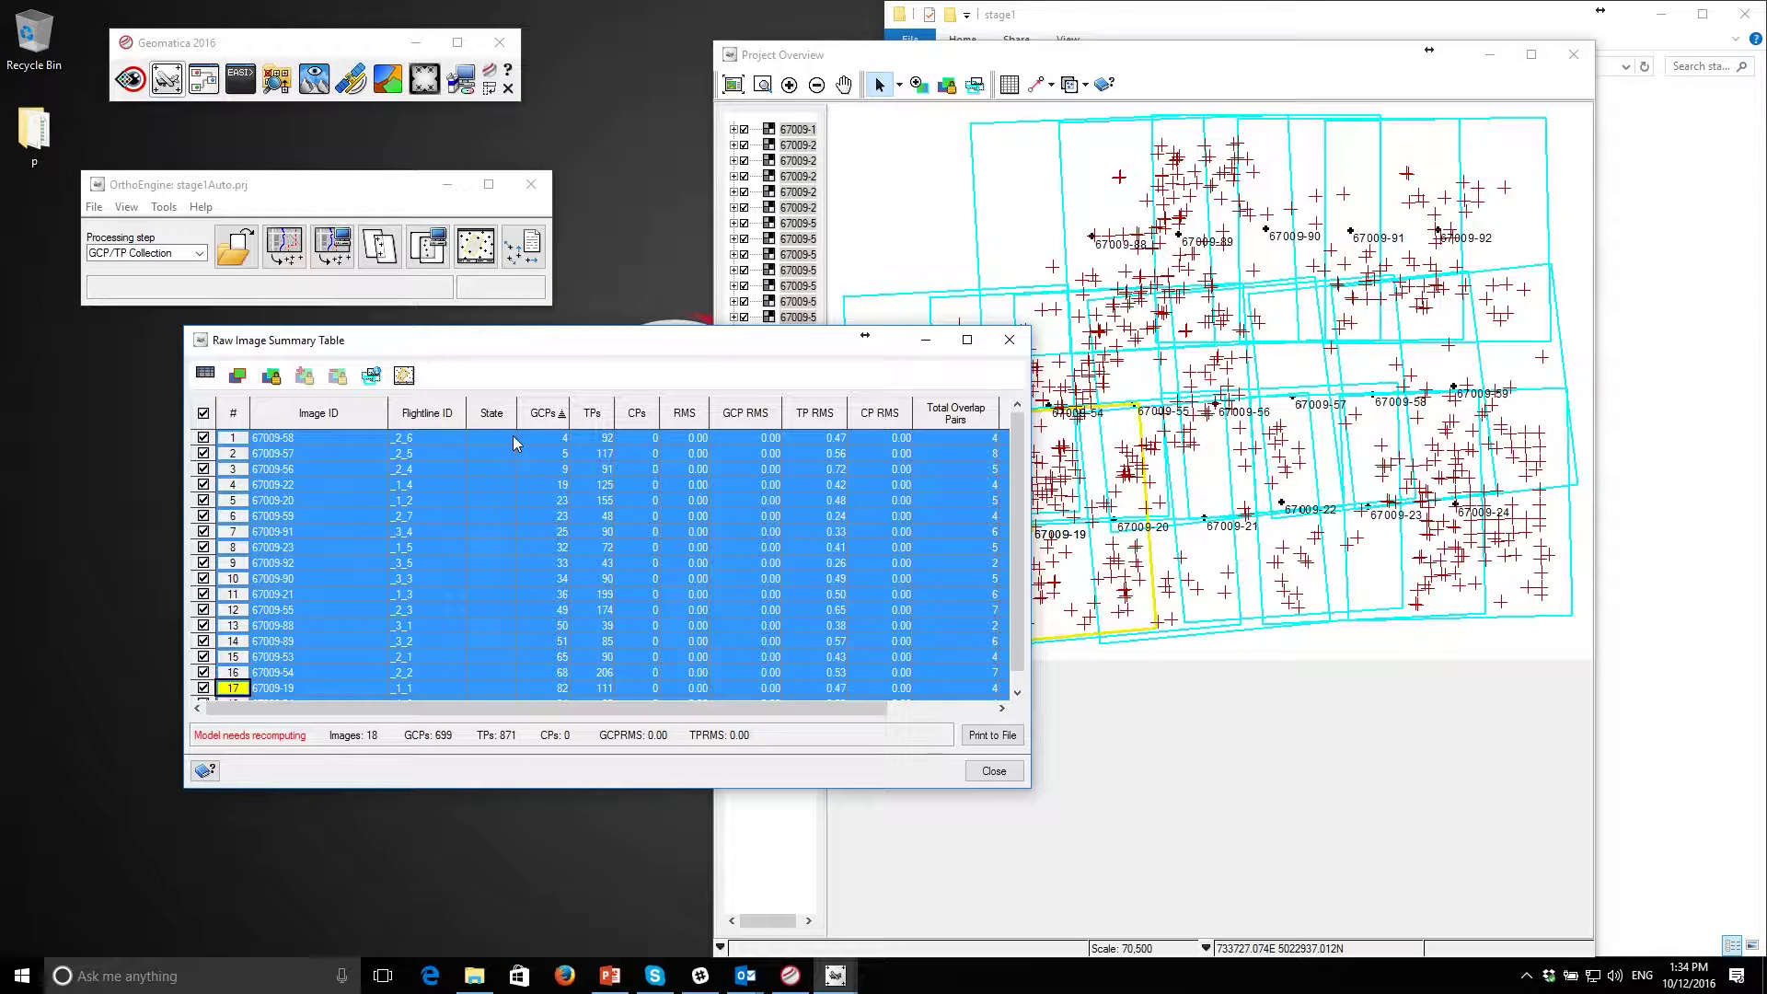
{"action": "left_click", "coordinate": [547, 438]}
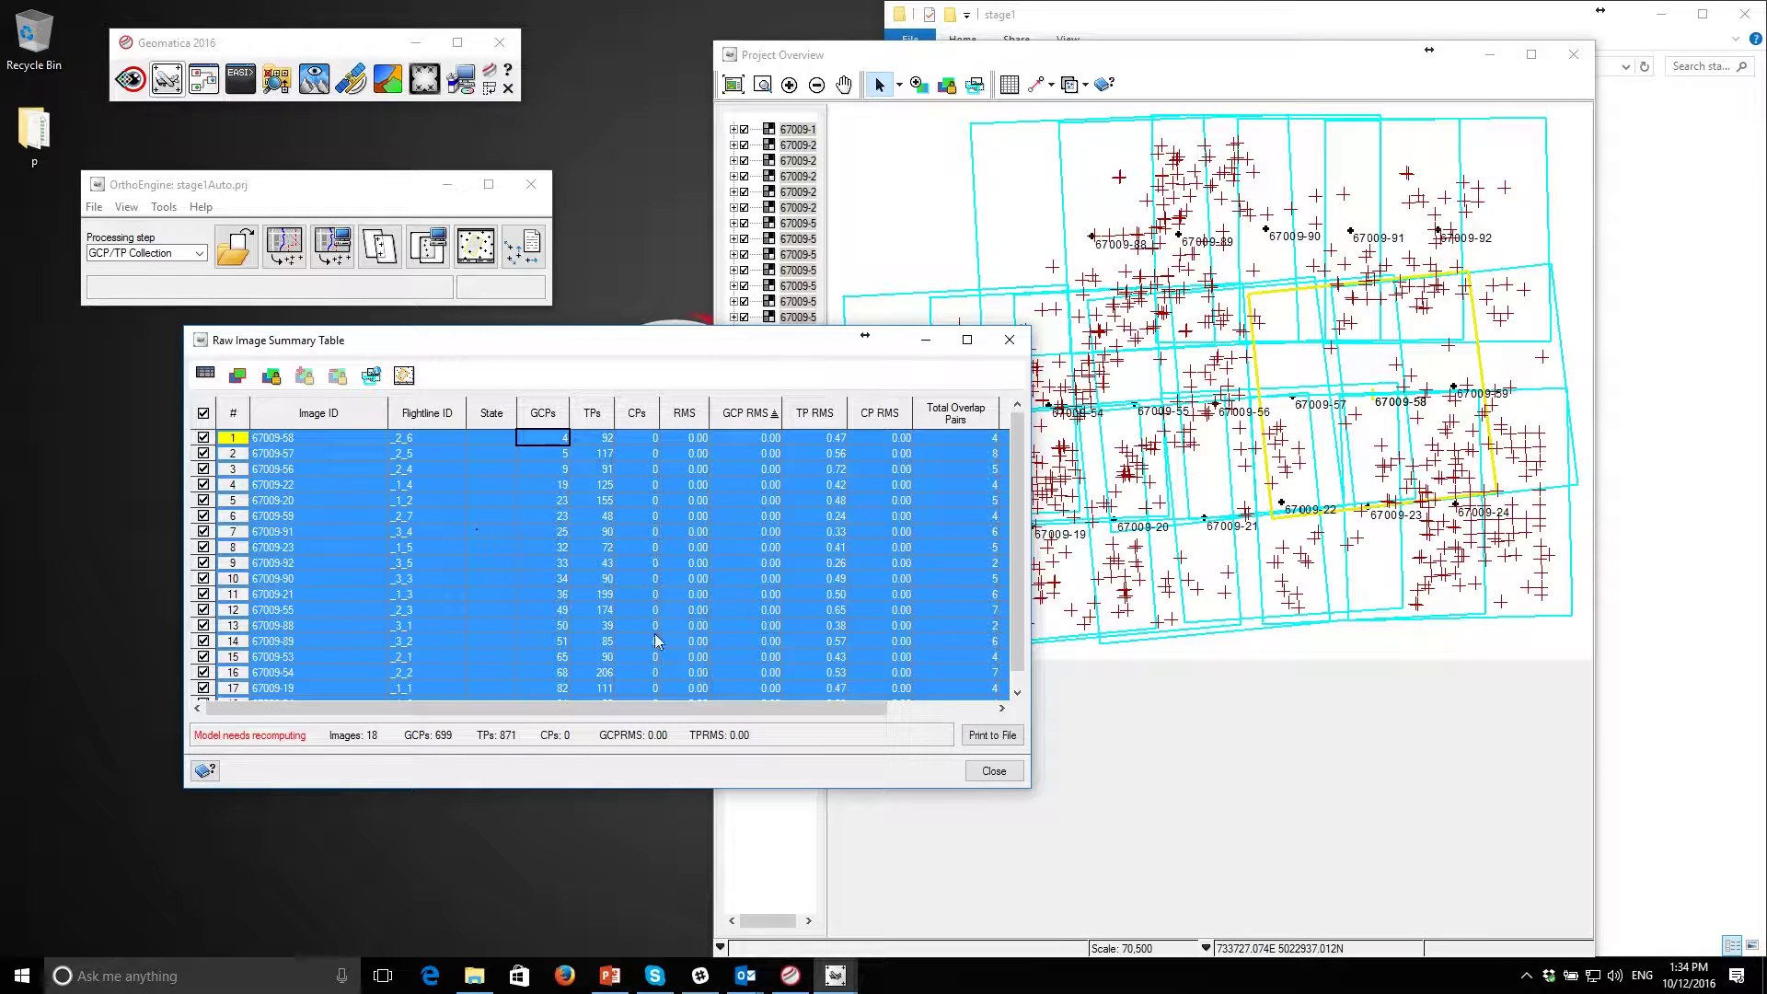
Enable continuous model computation in the bundle adjustment settings and compute the model.
{"action": "left_click", "coordinate": [122, 205]}
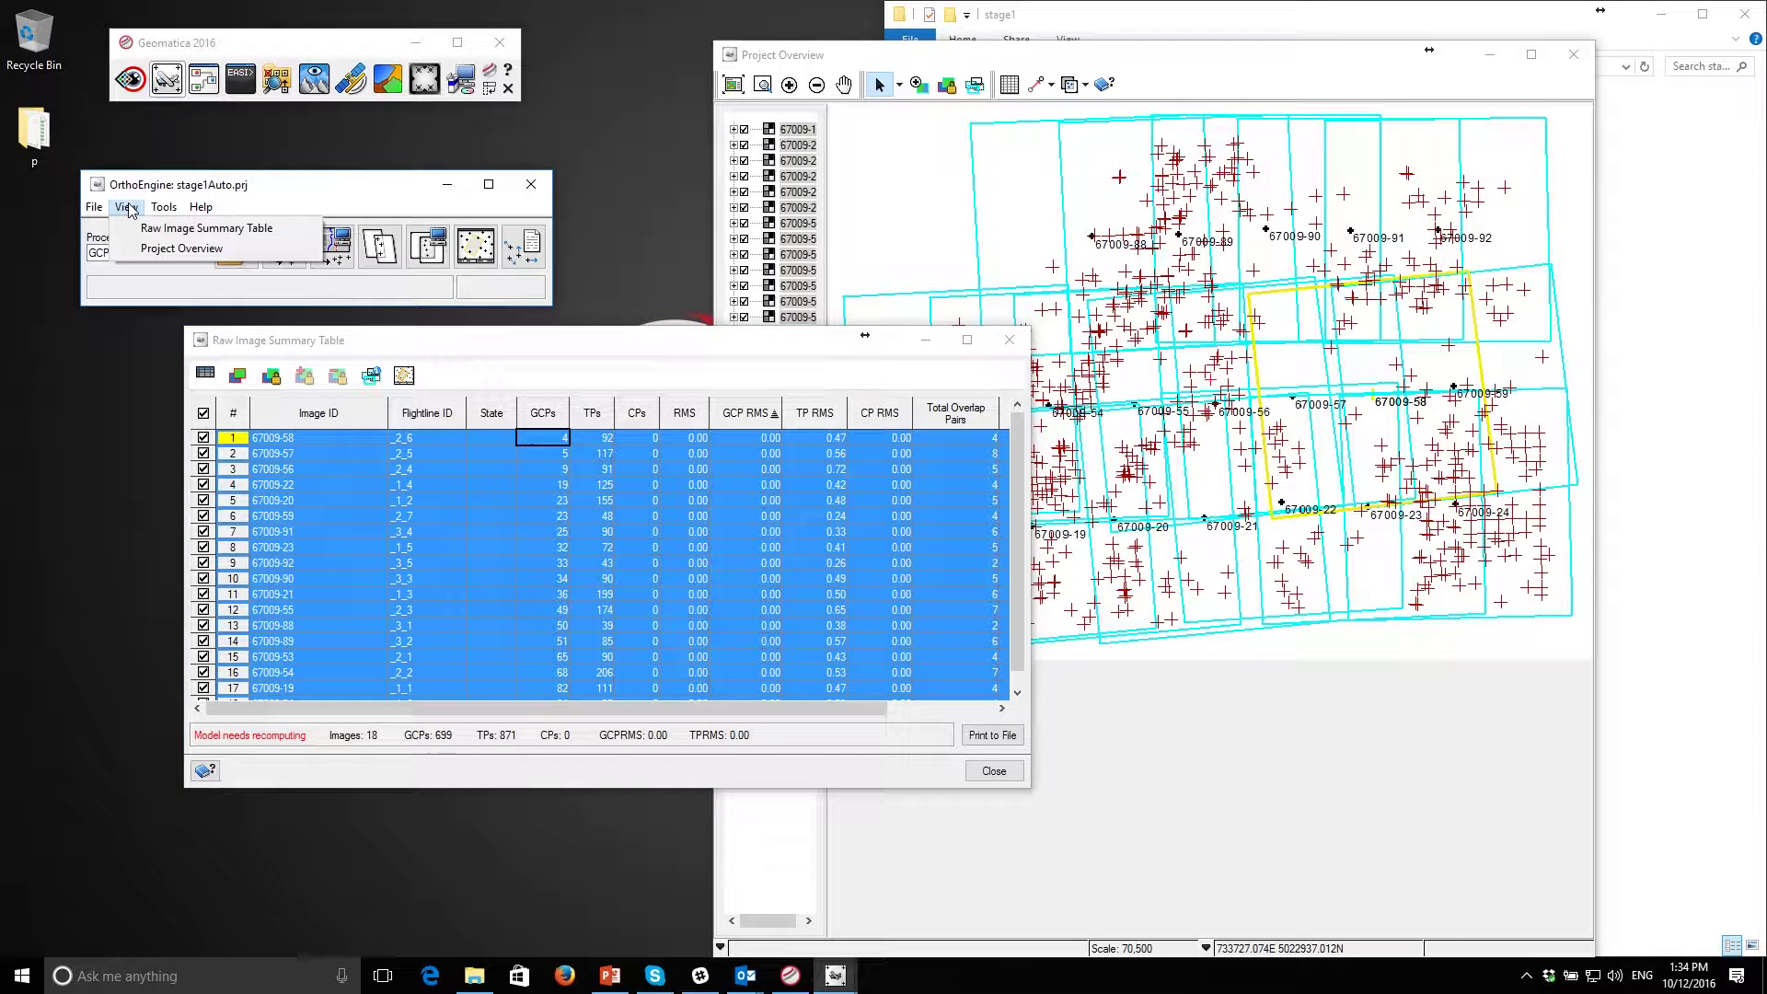
{"action": "mouse_move", "coordinate": [162, 212]}
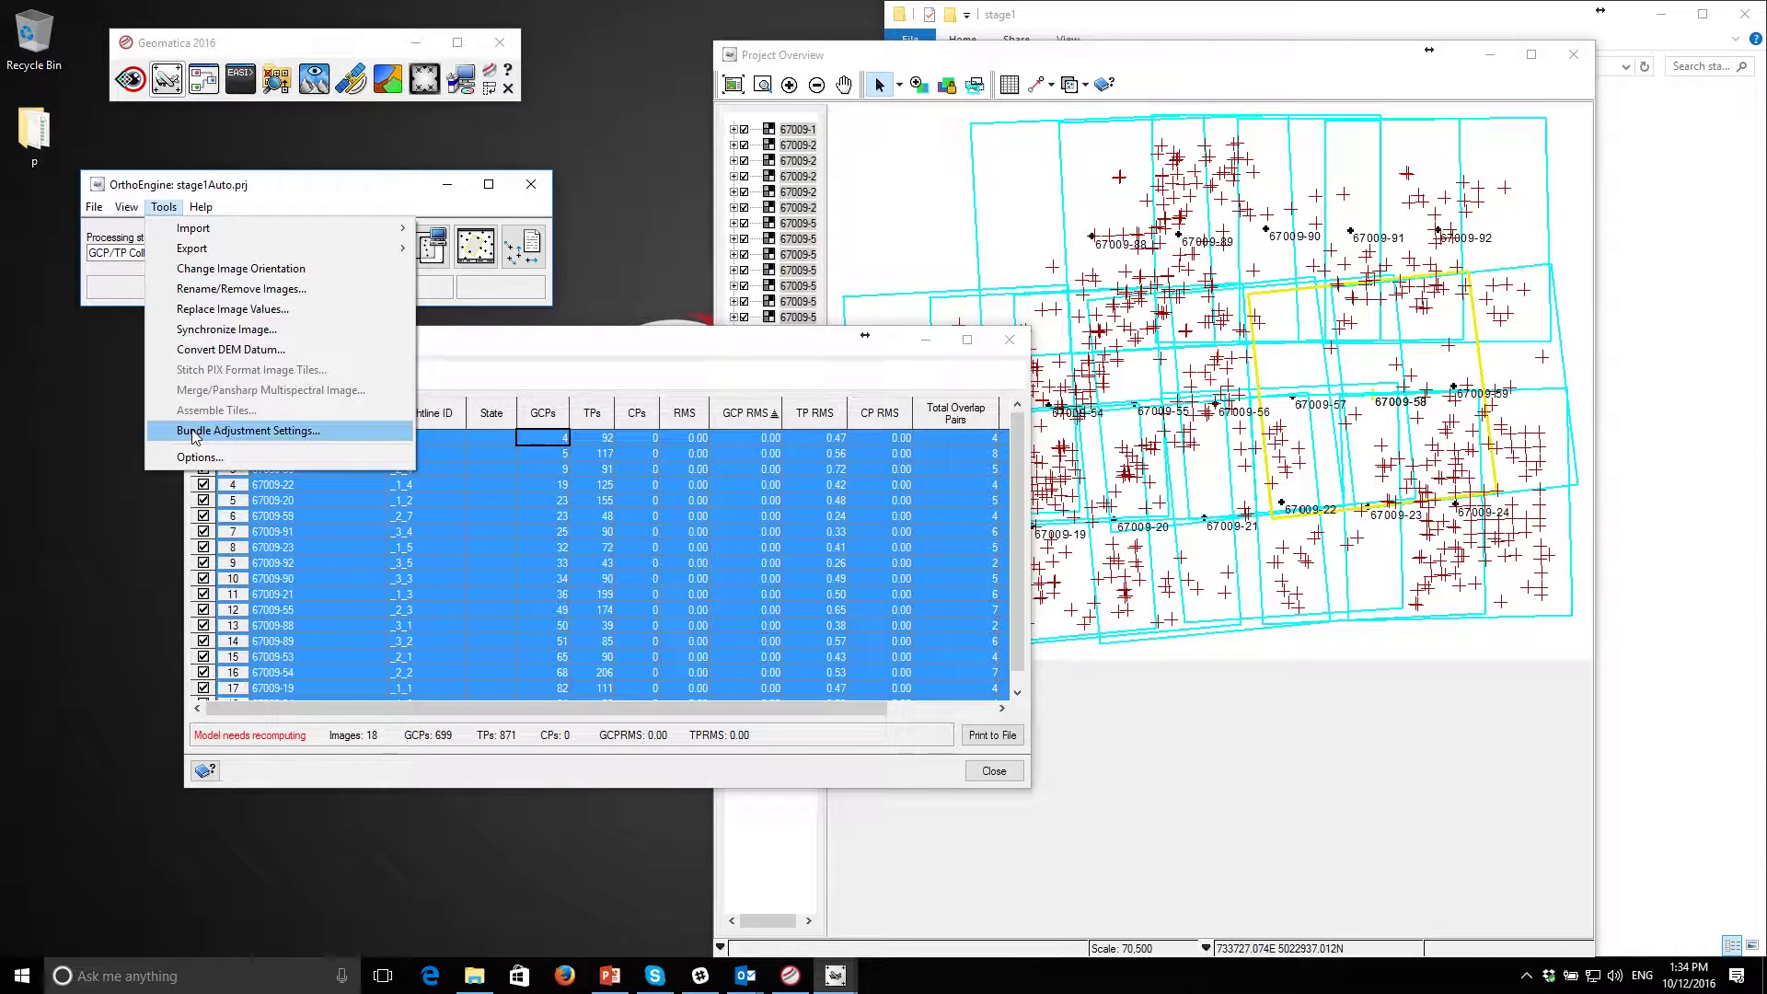
{"action": "left_click", "coordinate": [247, 429]}
{"action": "left_click", "coordinate": [729, 526]}
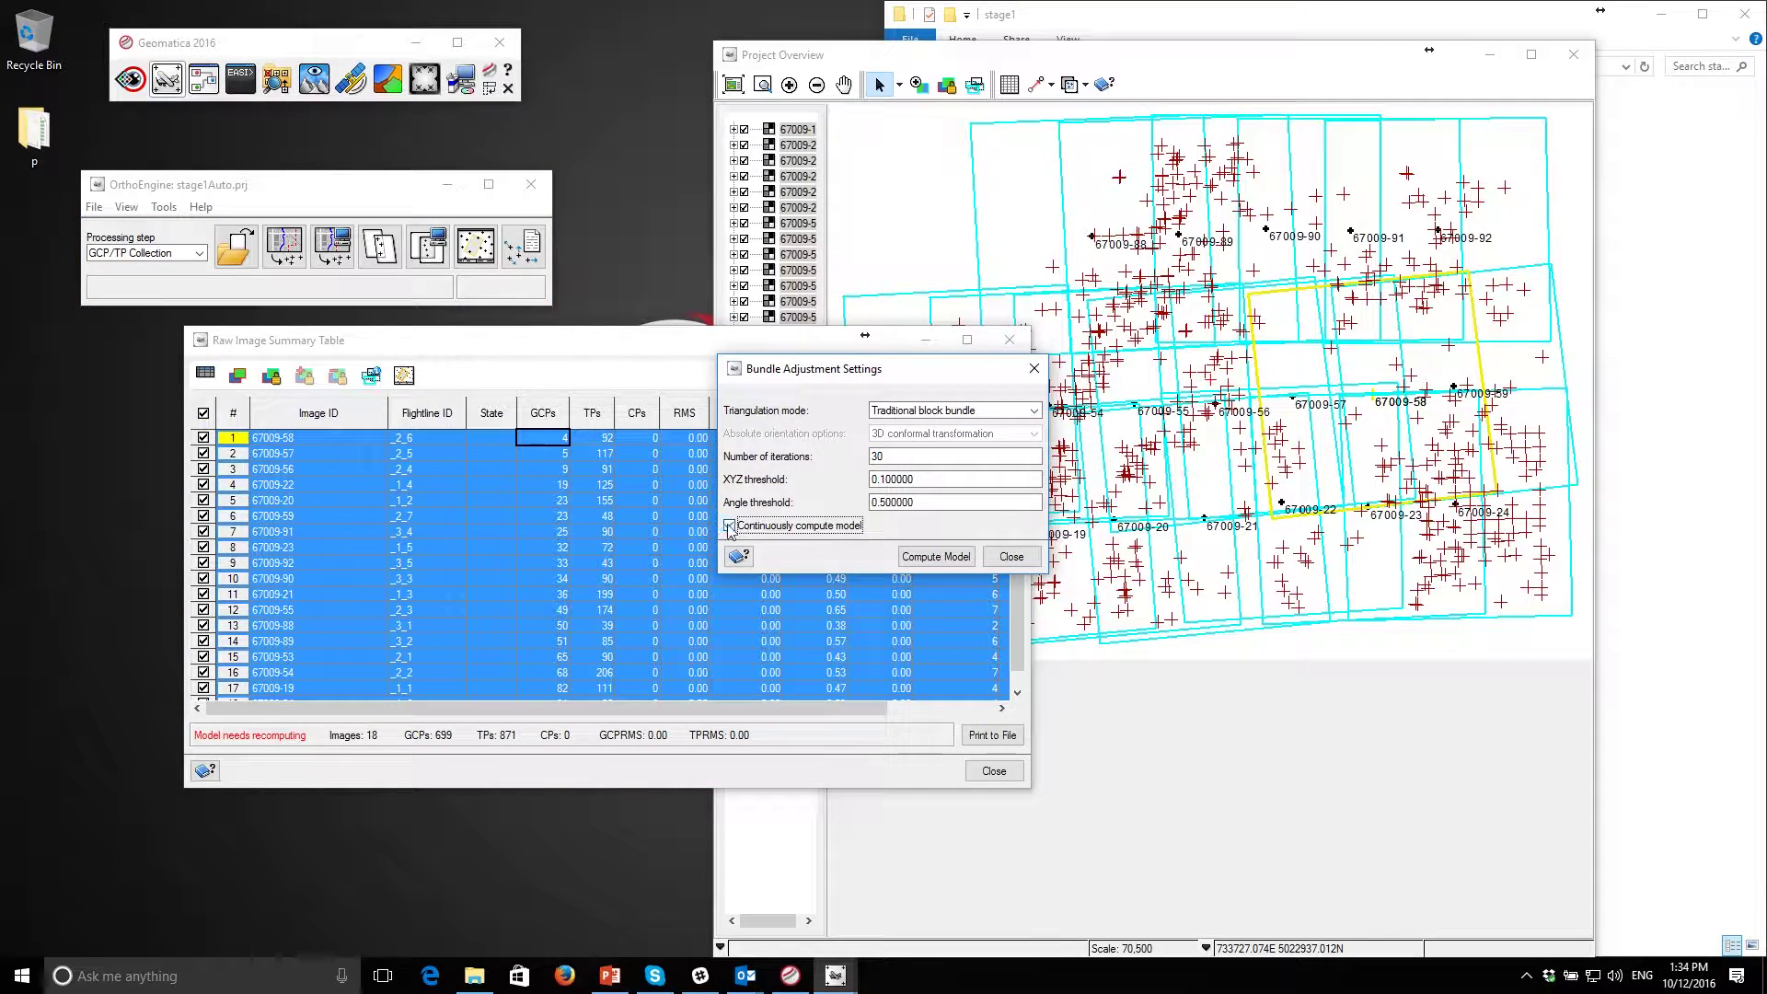
{"action": "left_click", "coordinate": [936, 556]}
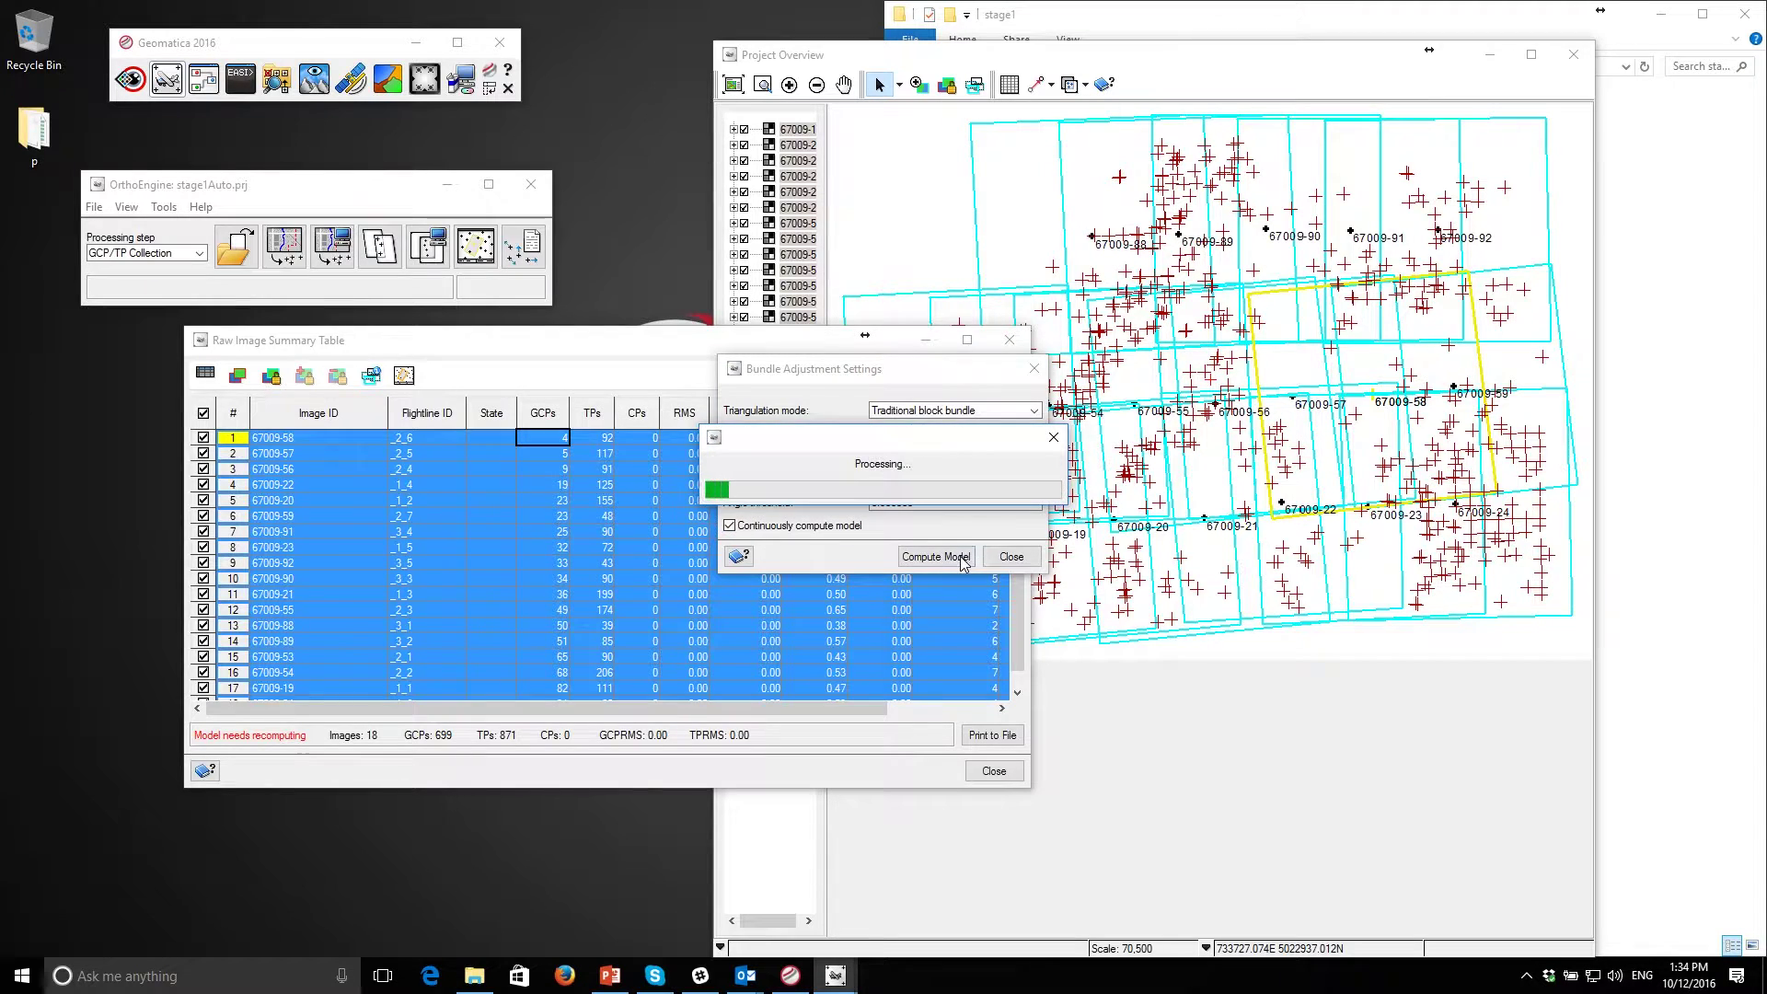
{"action": "left_click", "coordinate": [1011, 557]}
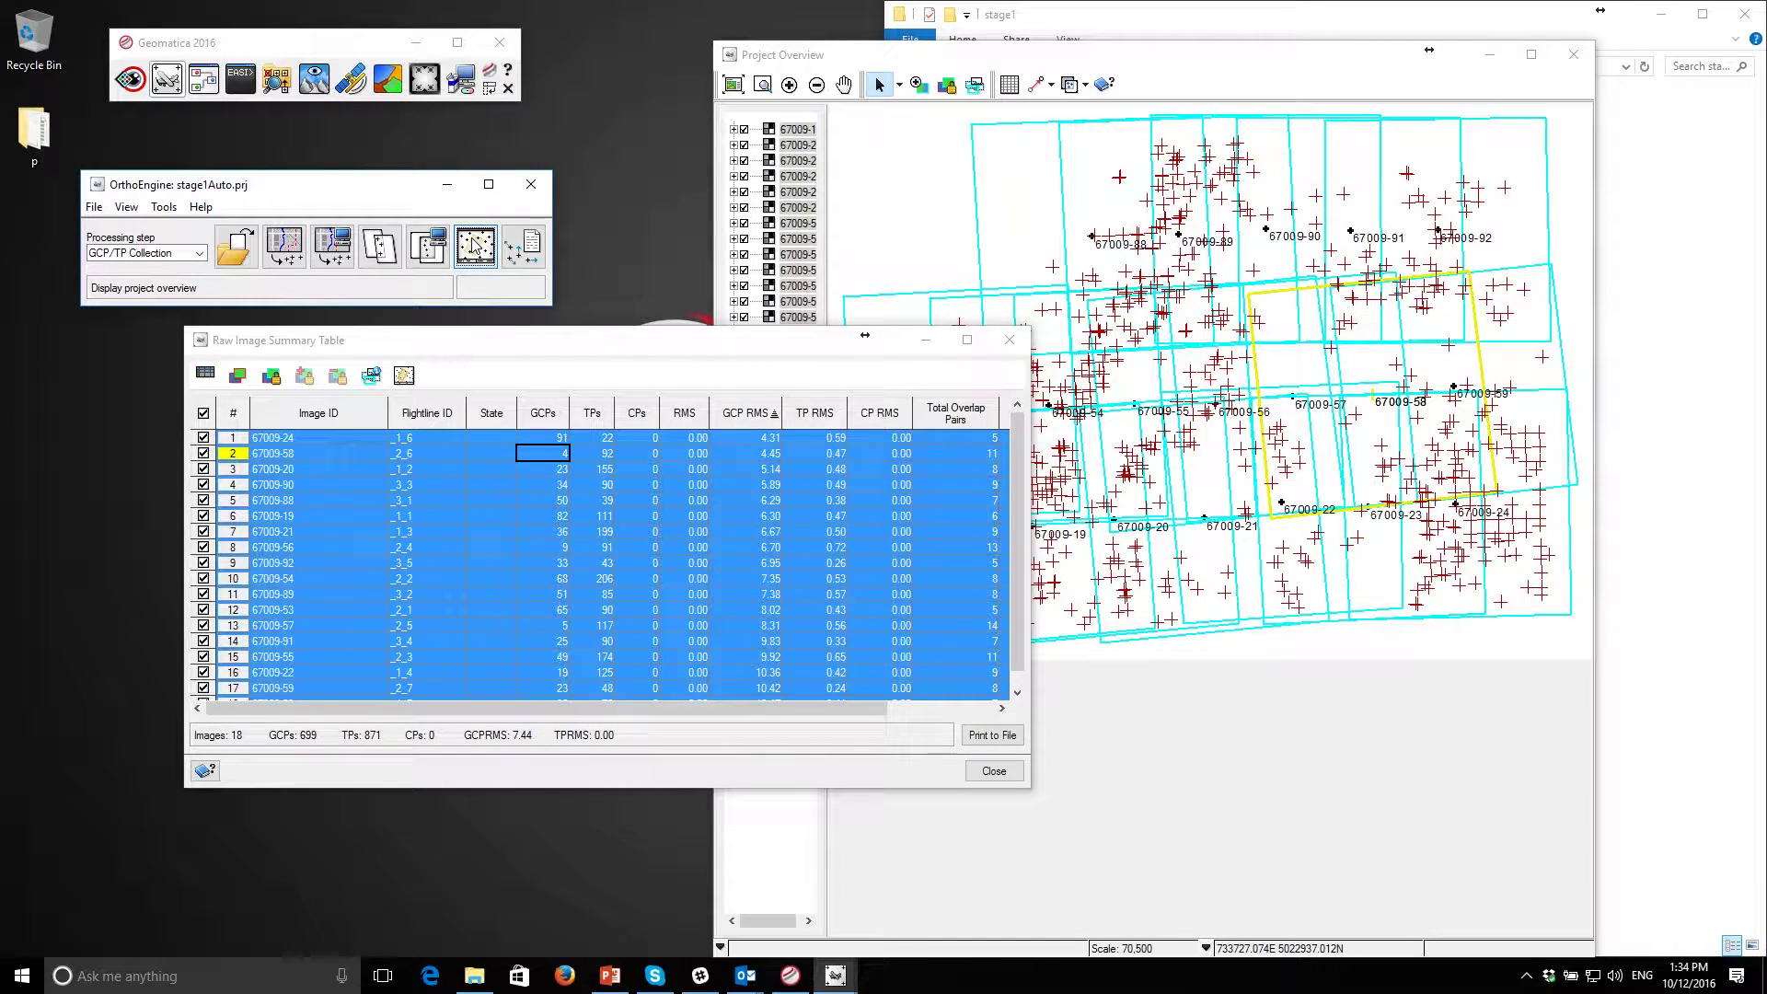
Open the residual errors report and switch its residual units to ground units.
{"action": "left_click", "coordinate": [524, 247]}
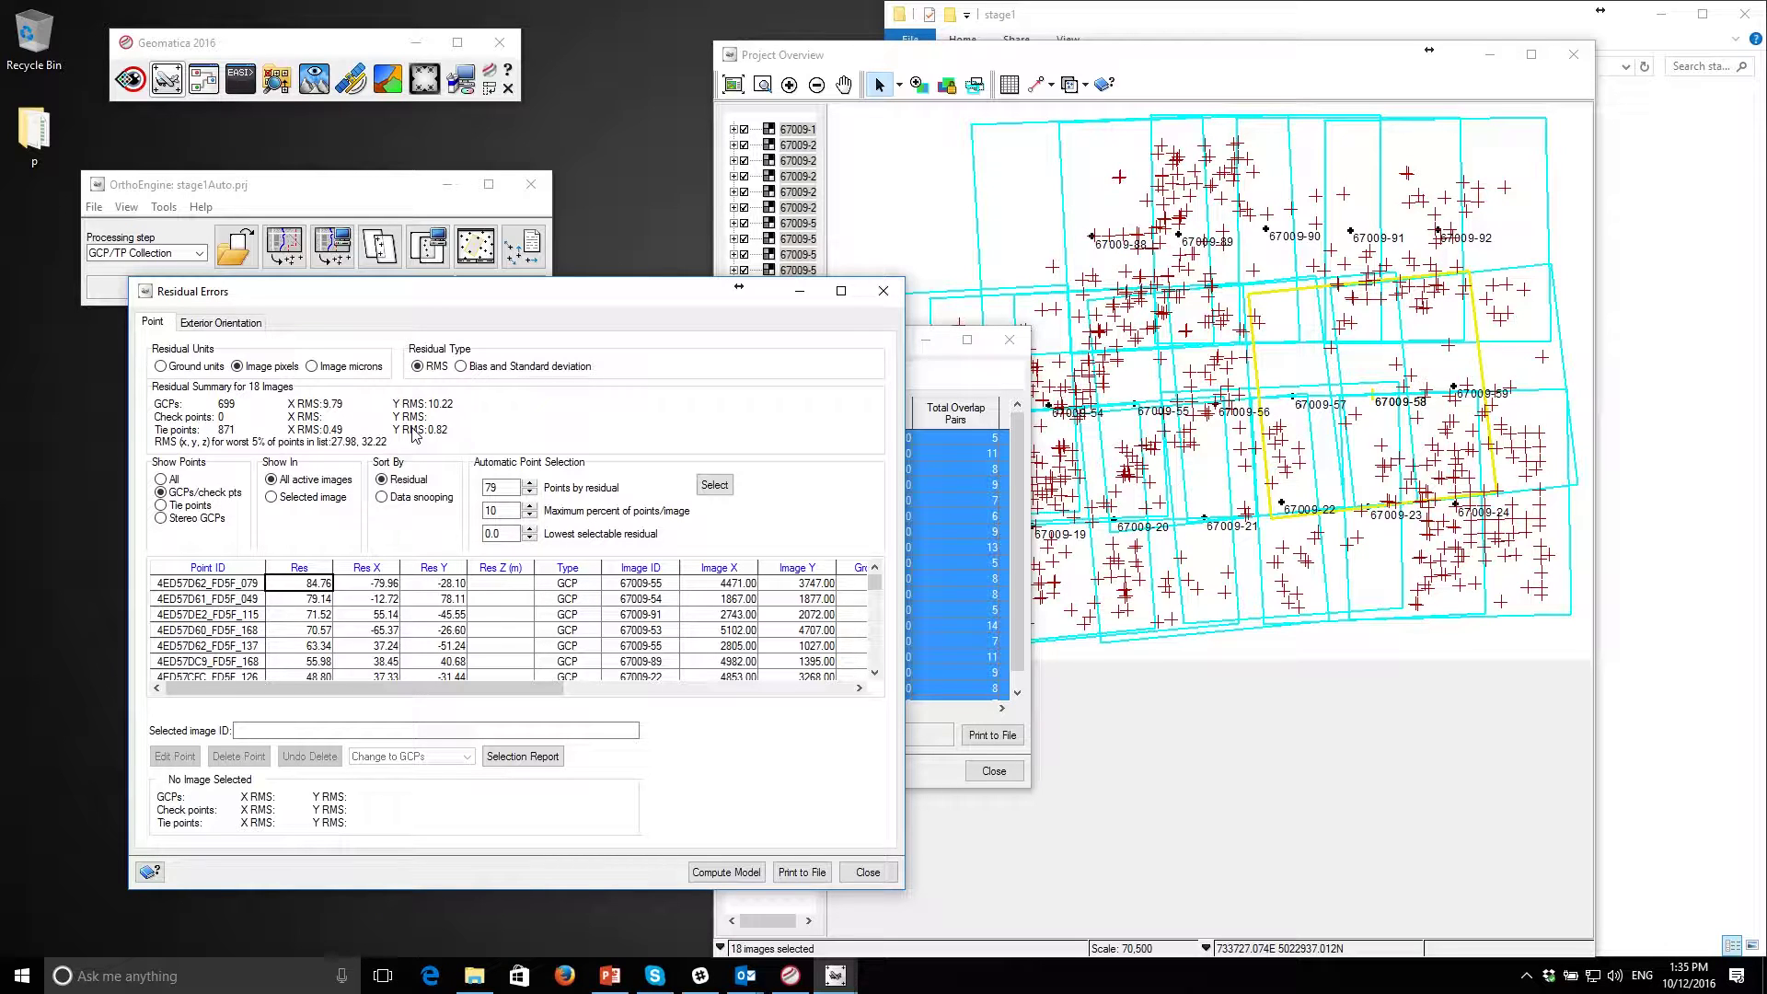
{"action": "left_click", "coordinate": [173, 368]}
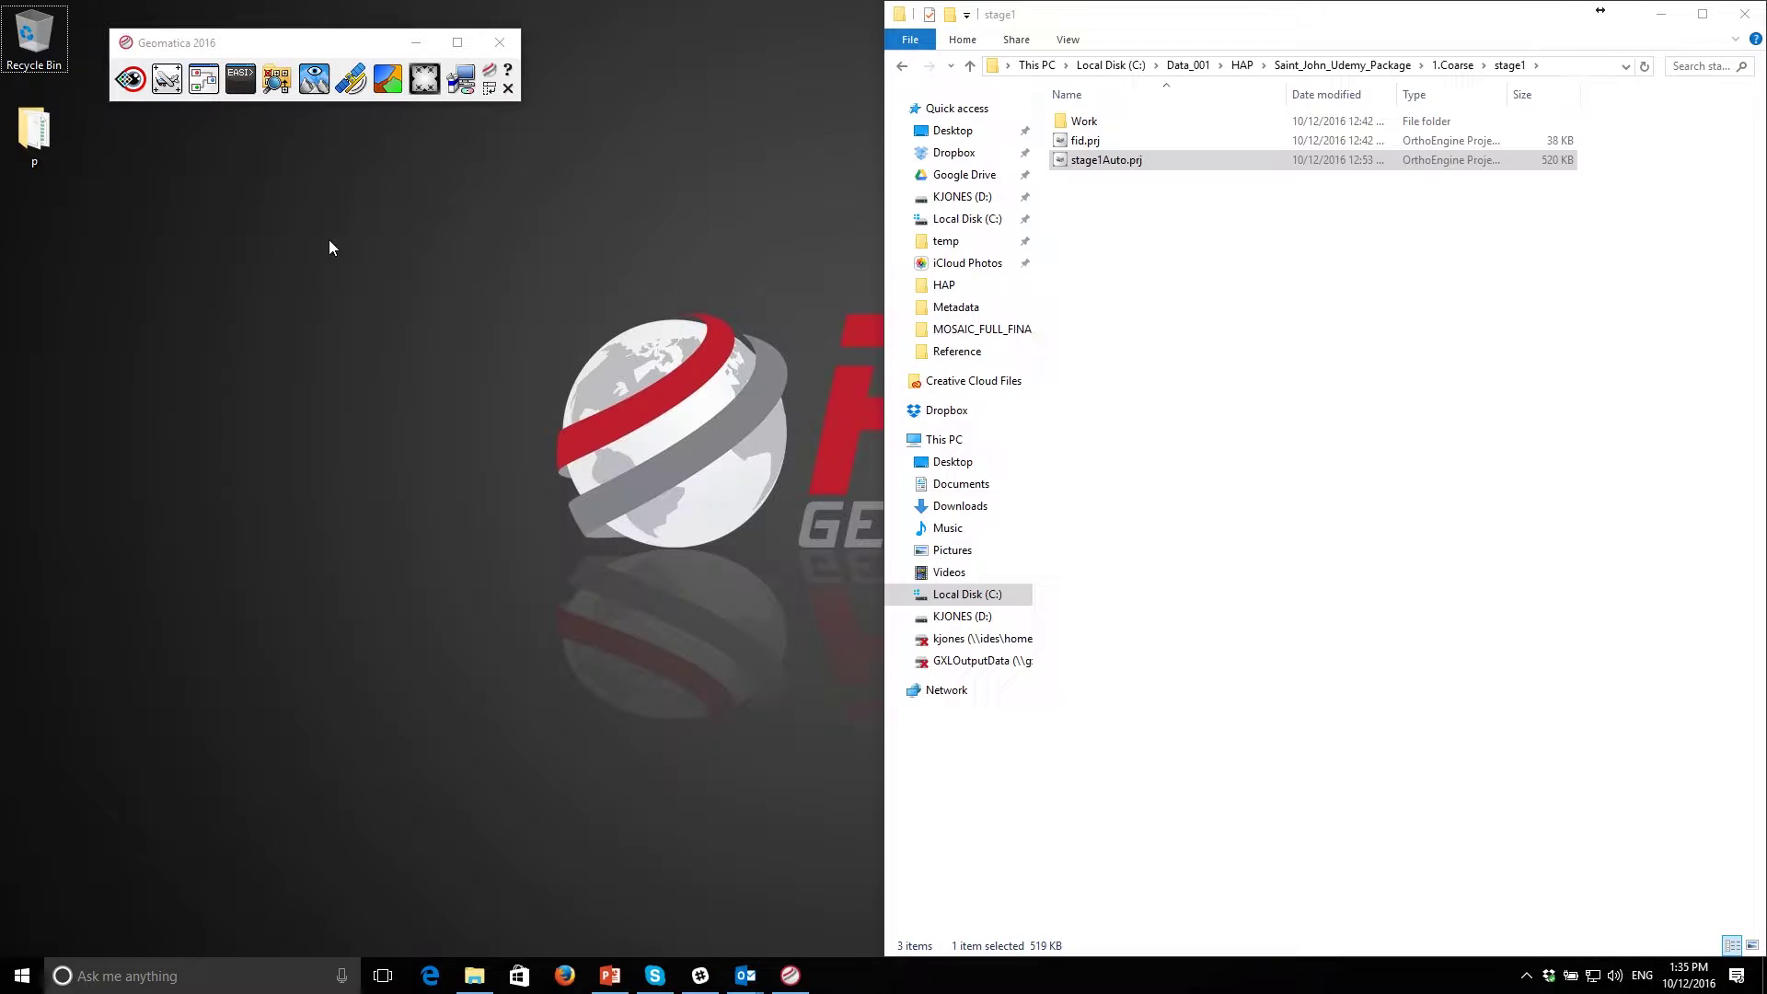
Open the Historical Airphoto alignment tool and choose fine alignment.
{"action": "left_click", "coordinate": [424, 79]}
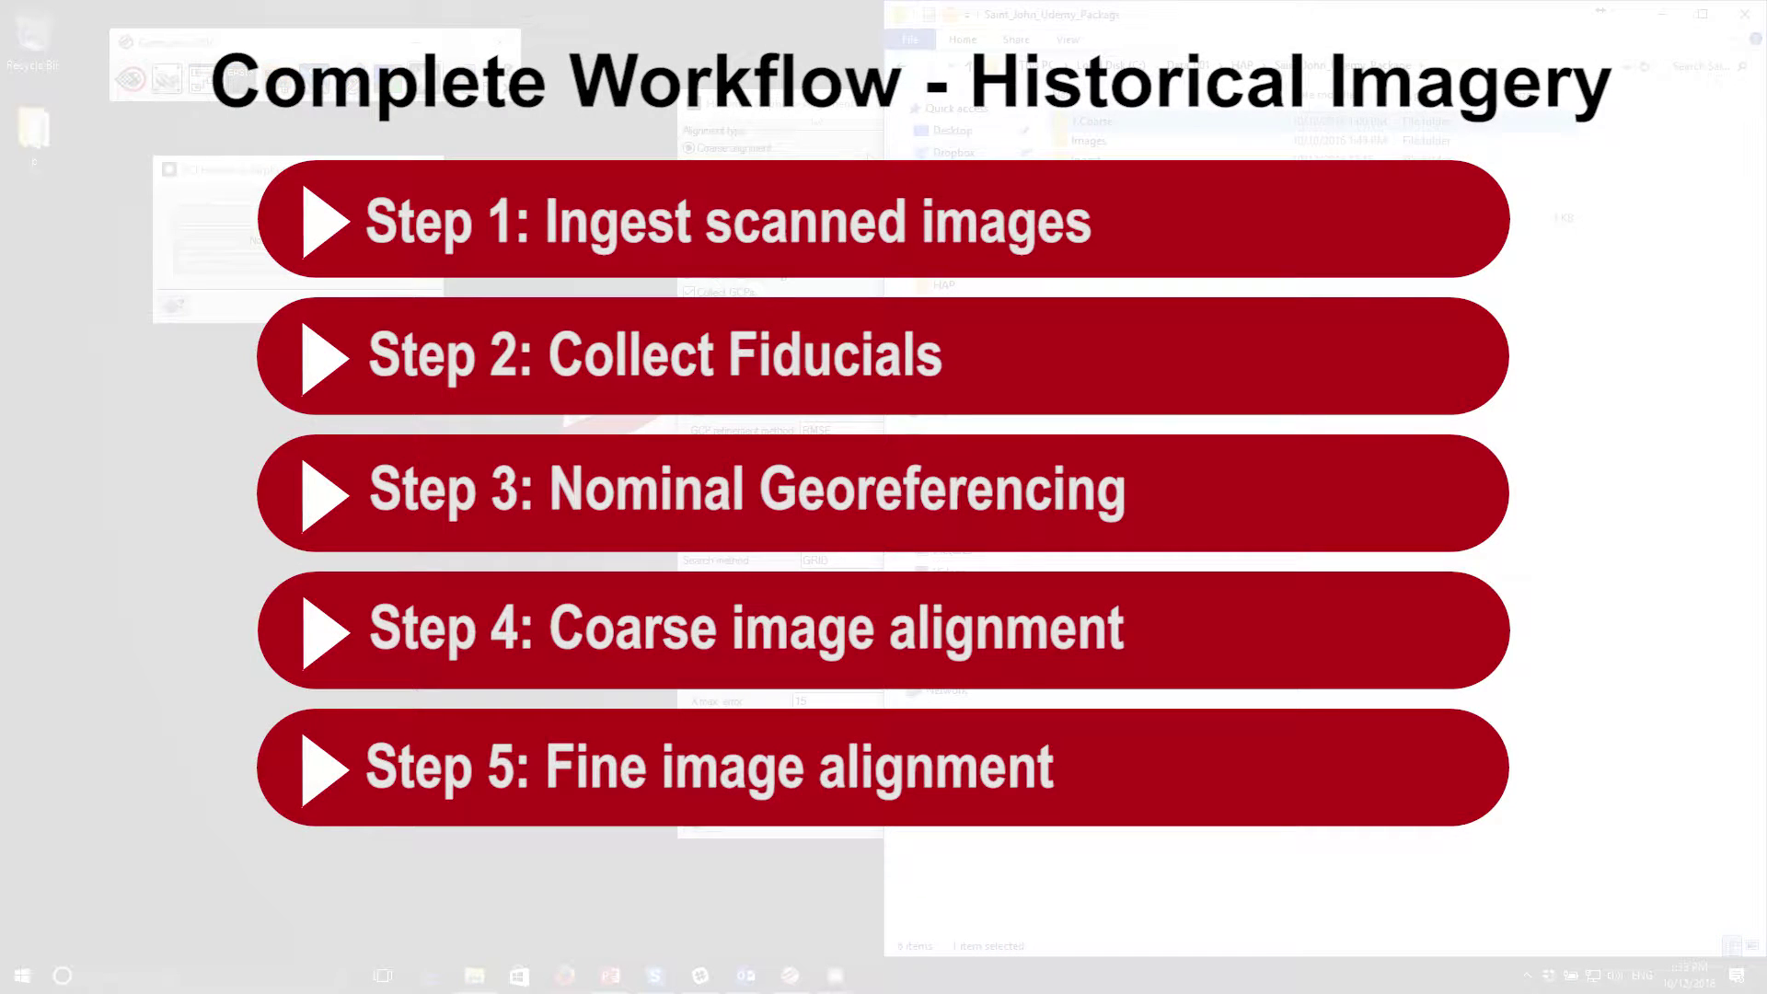
{"action": "left_click_drag", "start_coordinate": [816, 119], "coordinate": [525, 119]}
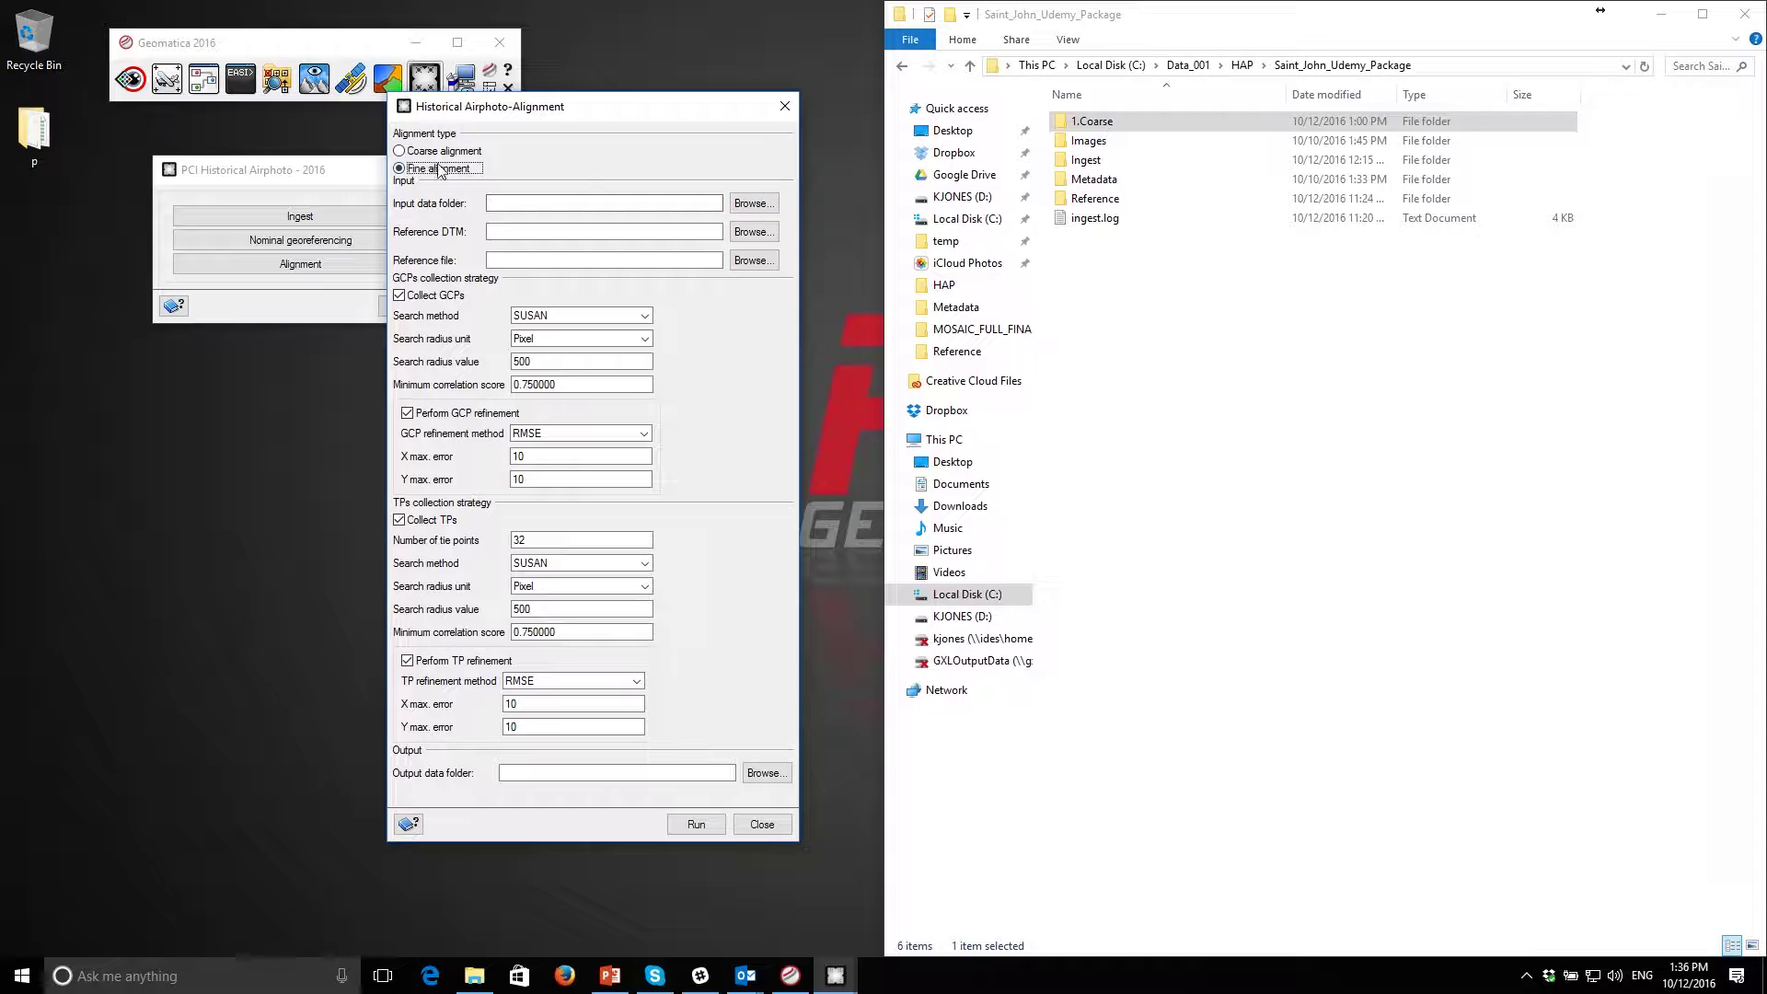
Set the alignment's input data folder to C:\Data_001\HAP\Saint_John_Udemy_Package\1.Coarse.
{"action": "left_click", "coordinate": [752, 204]}
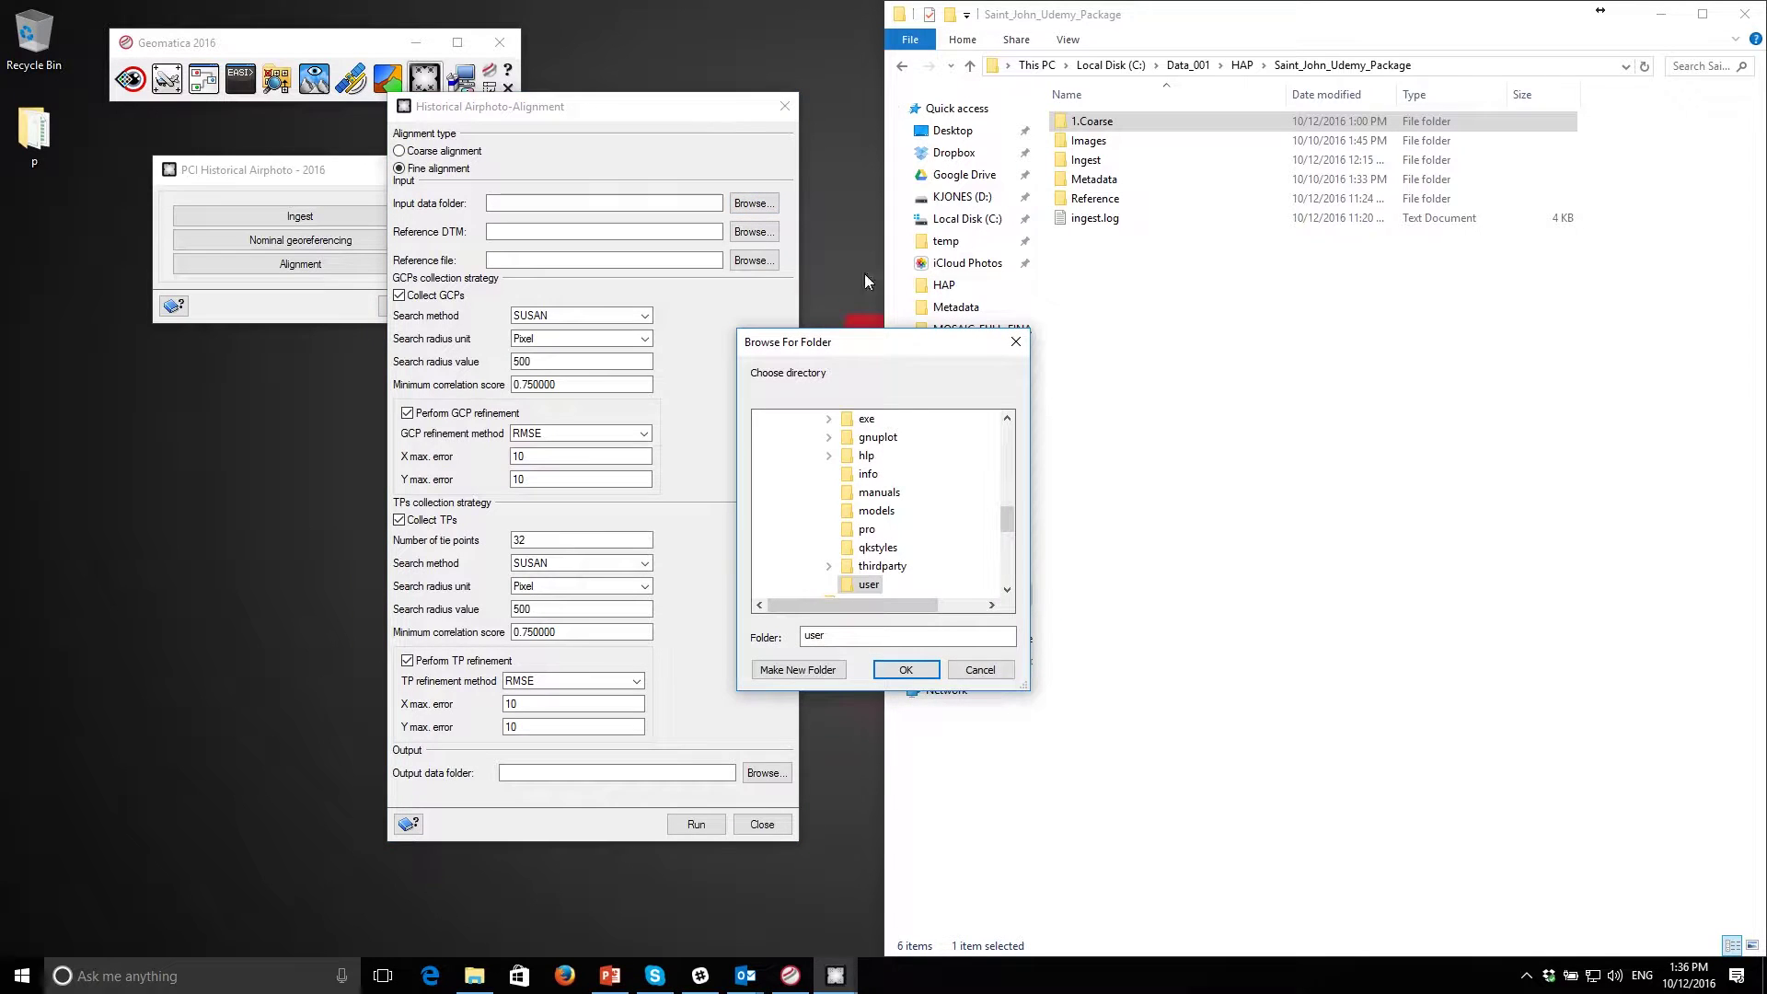
{"action": "double_click", "coordinate": [1105, 122]}
{"action": "left_click", "coordinate": [1508, 63]}
{"action": "key", "text": "ctrl+c"}
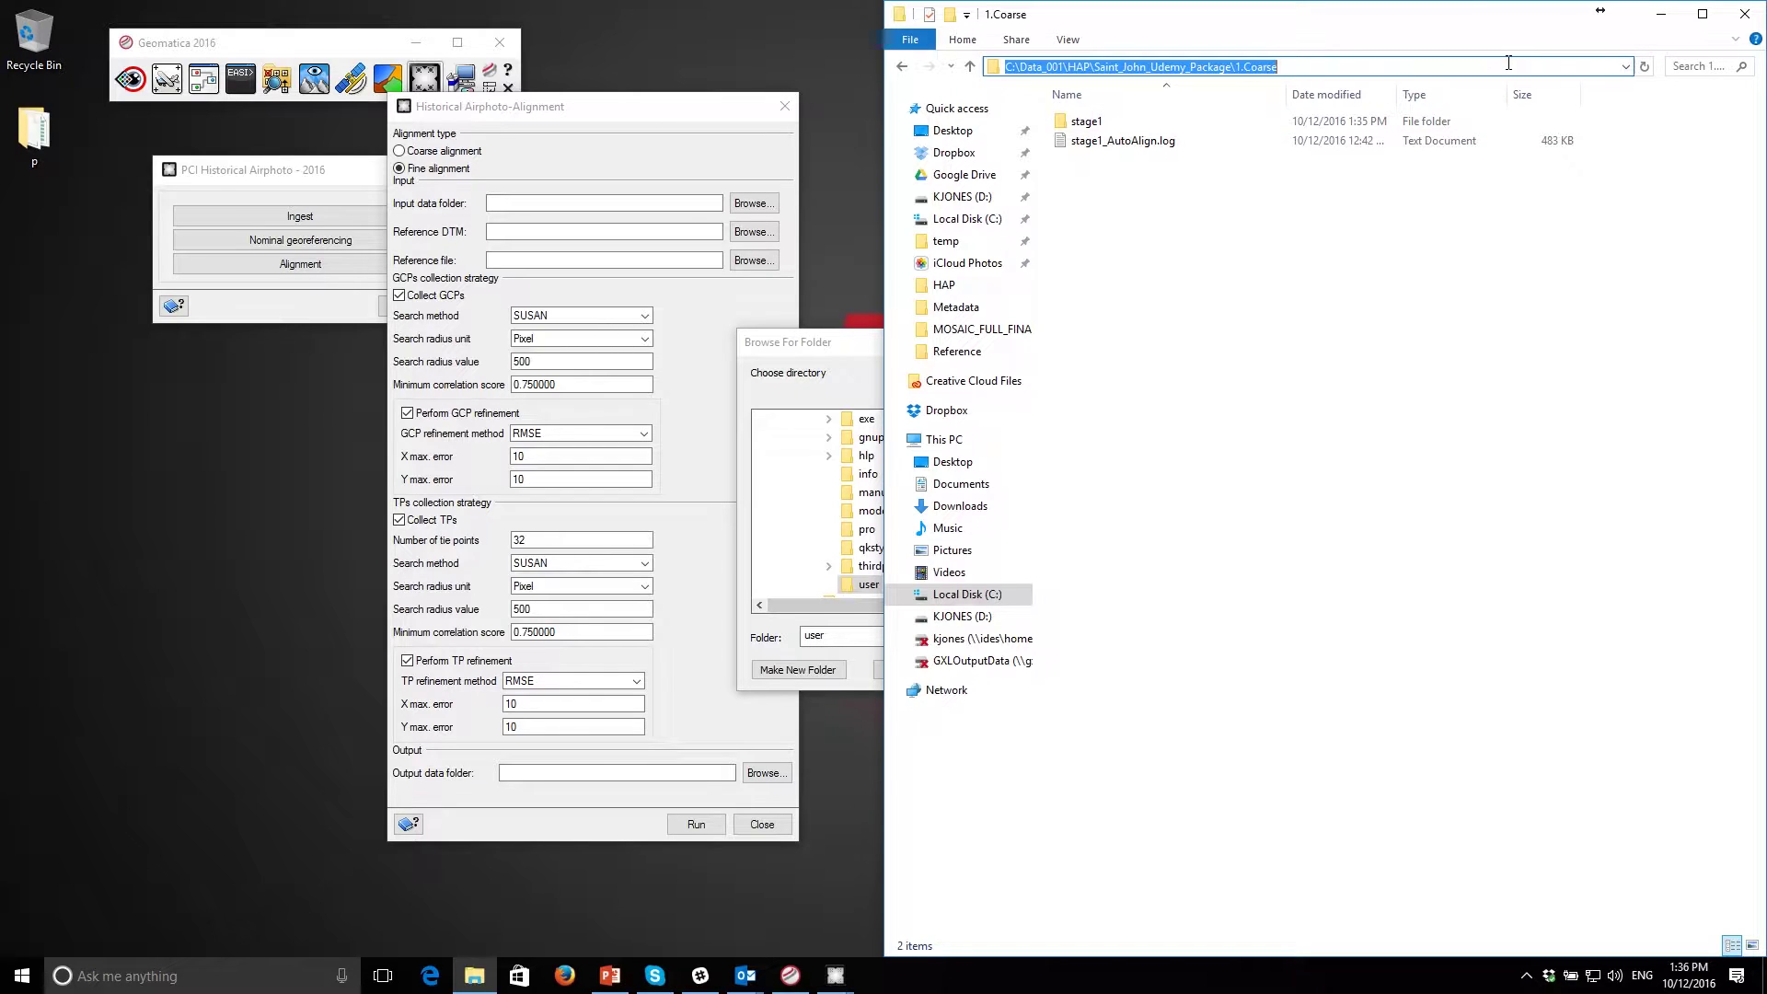
{"action": "left_click", "coordinate": [855, 351]}
{"action": "left_click", "coordinate": [976, 669]}
{"action": "left_click", "coordinate": [542, 200]}
{"action": "key", "text": "ctrl+v"}
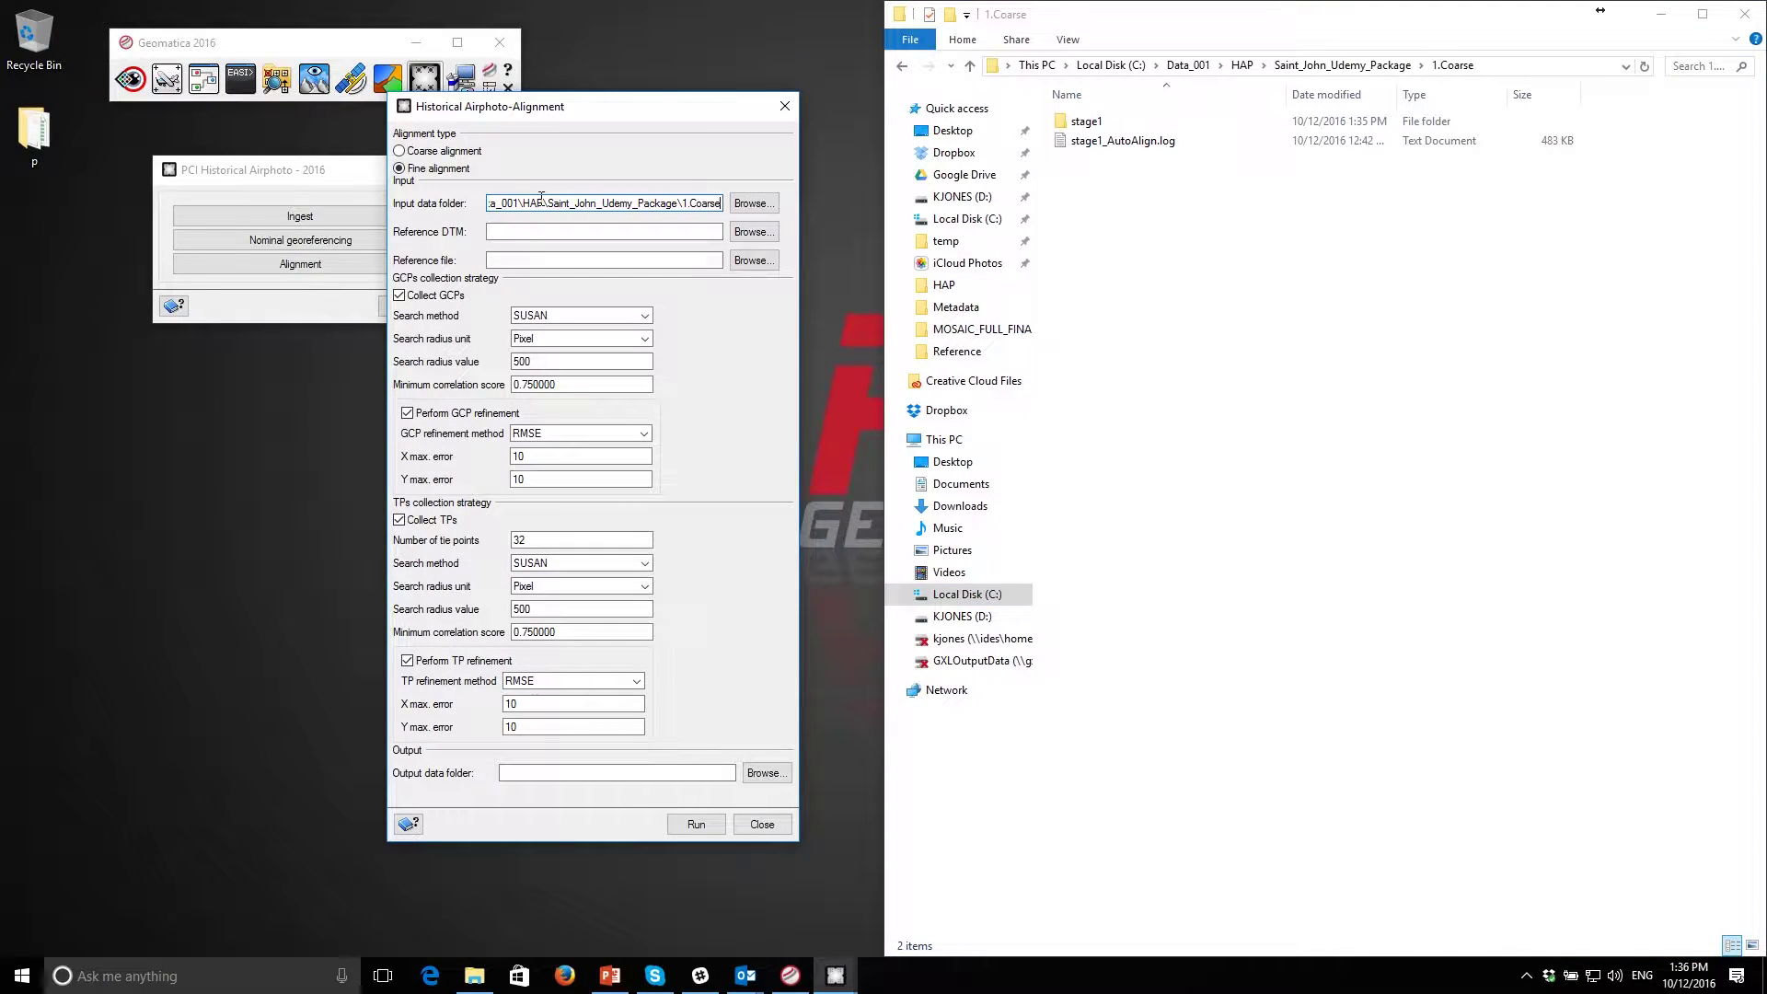
{"action": "left_click", "coordinate": [753, 202]}
{"action": "scroll", "coordinate": [859, 571], "scroll_direction": "down", "scroll_amount": 5}
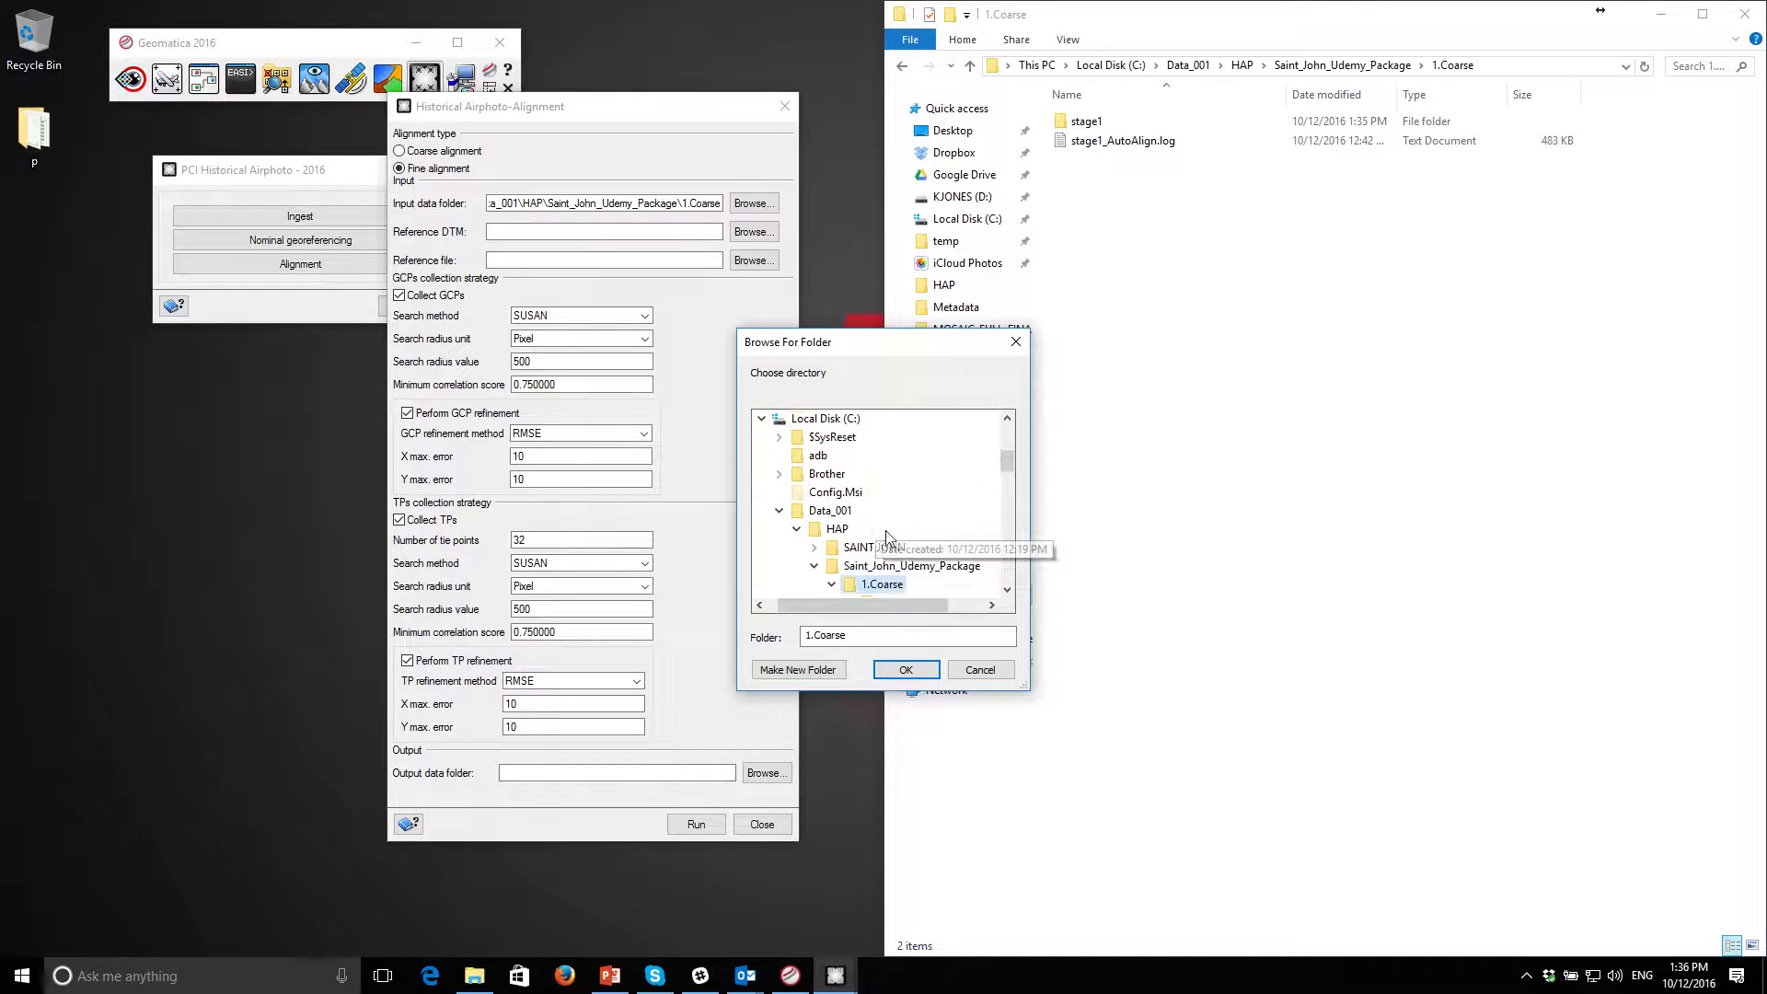
{"action": "left_click", "coordinate": [906, 670]}
Use DEM_ST_JOHN.pix from the Reference folder as the reference DTM.
{"action": "key", "text": "Tab"}
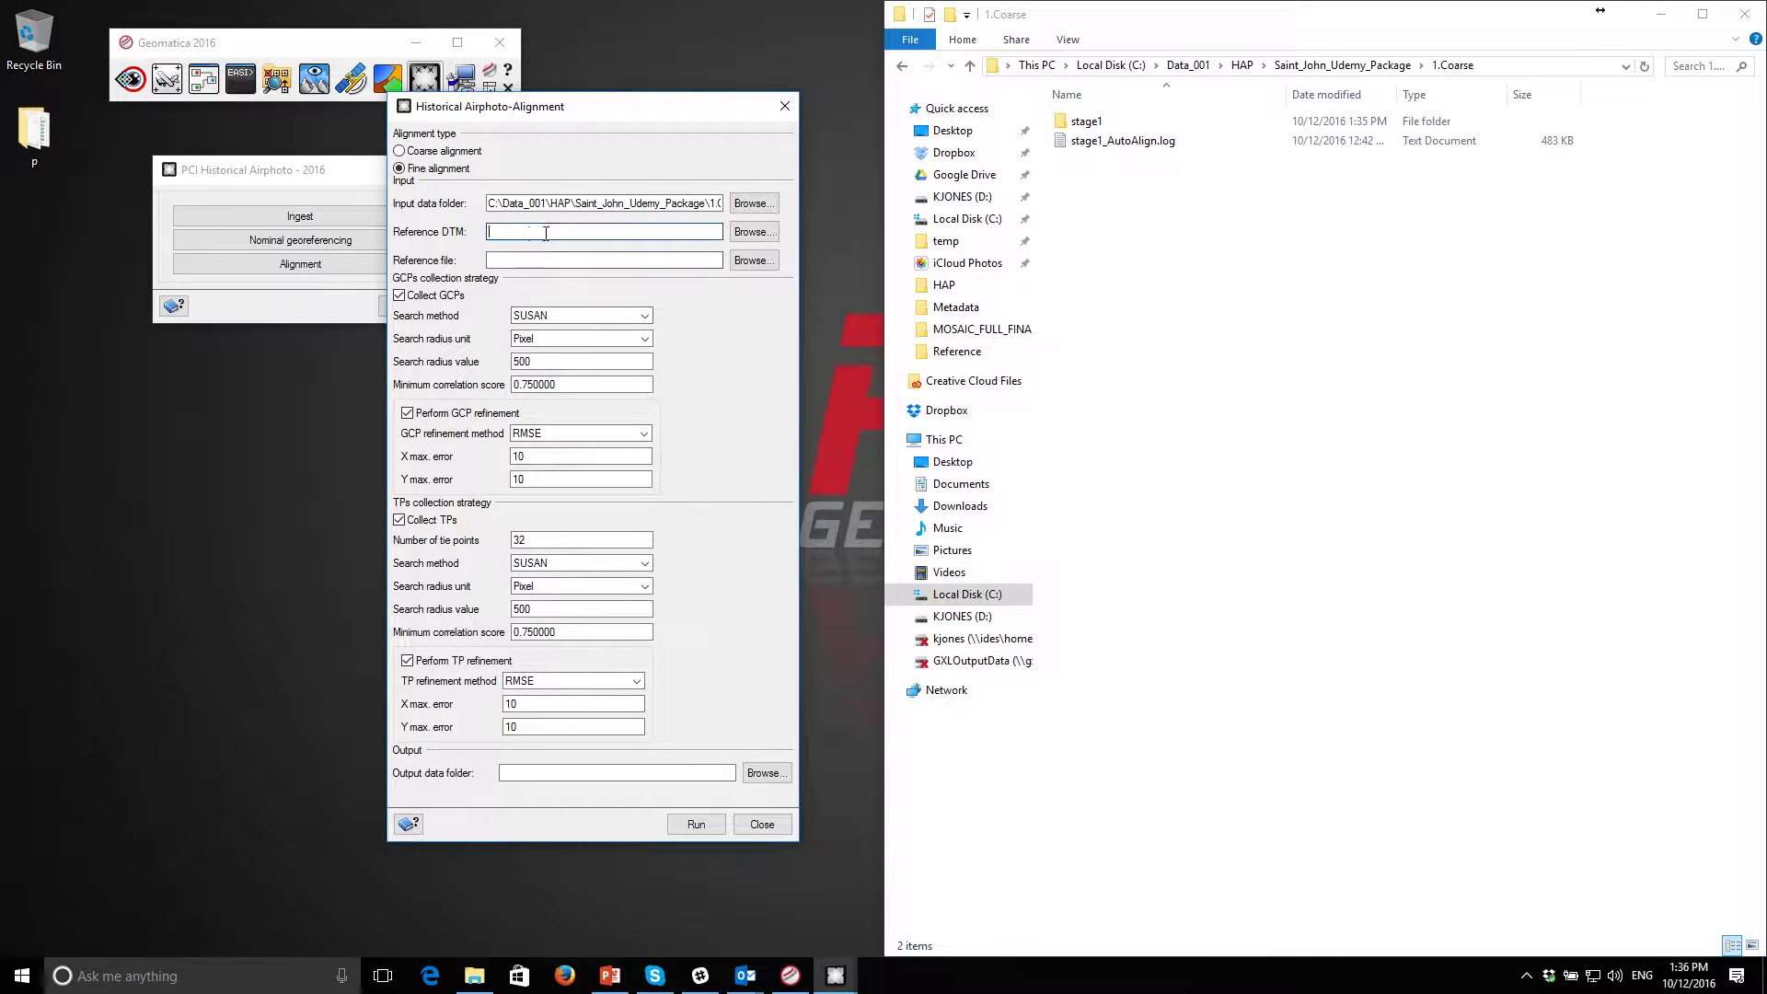
{"action": "left_click", "coordinate": [754, 232]}
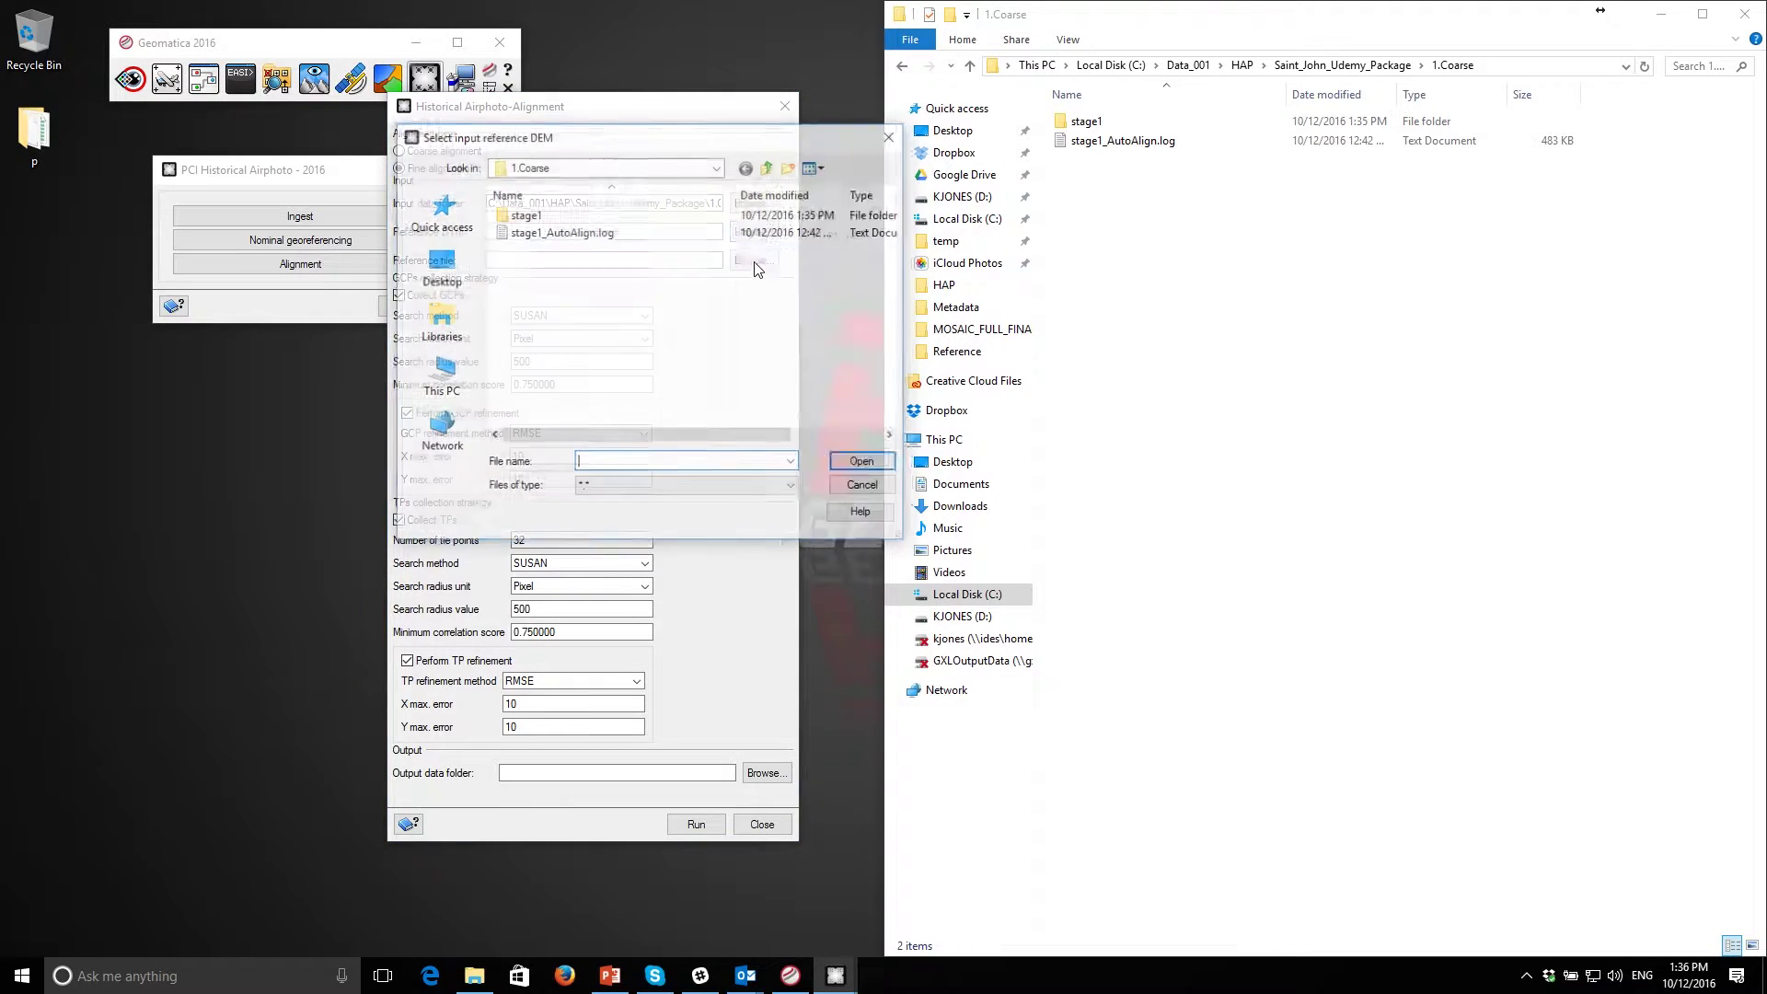
{"action": "left_click", "coordinate": [769, 168]}
{"action": "double_click", "coordinate": [557, 285]}
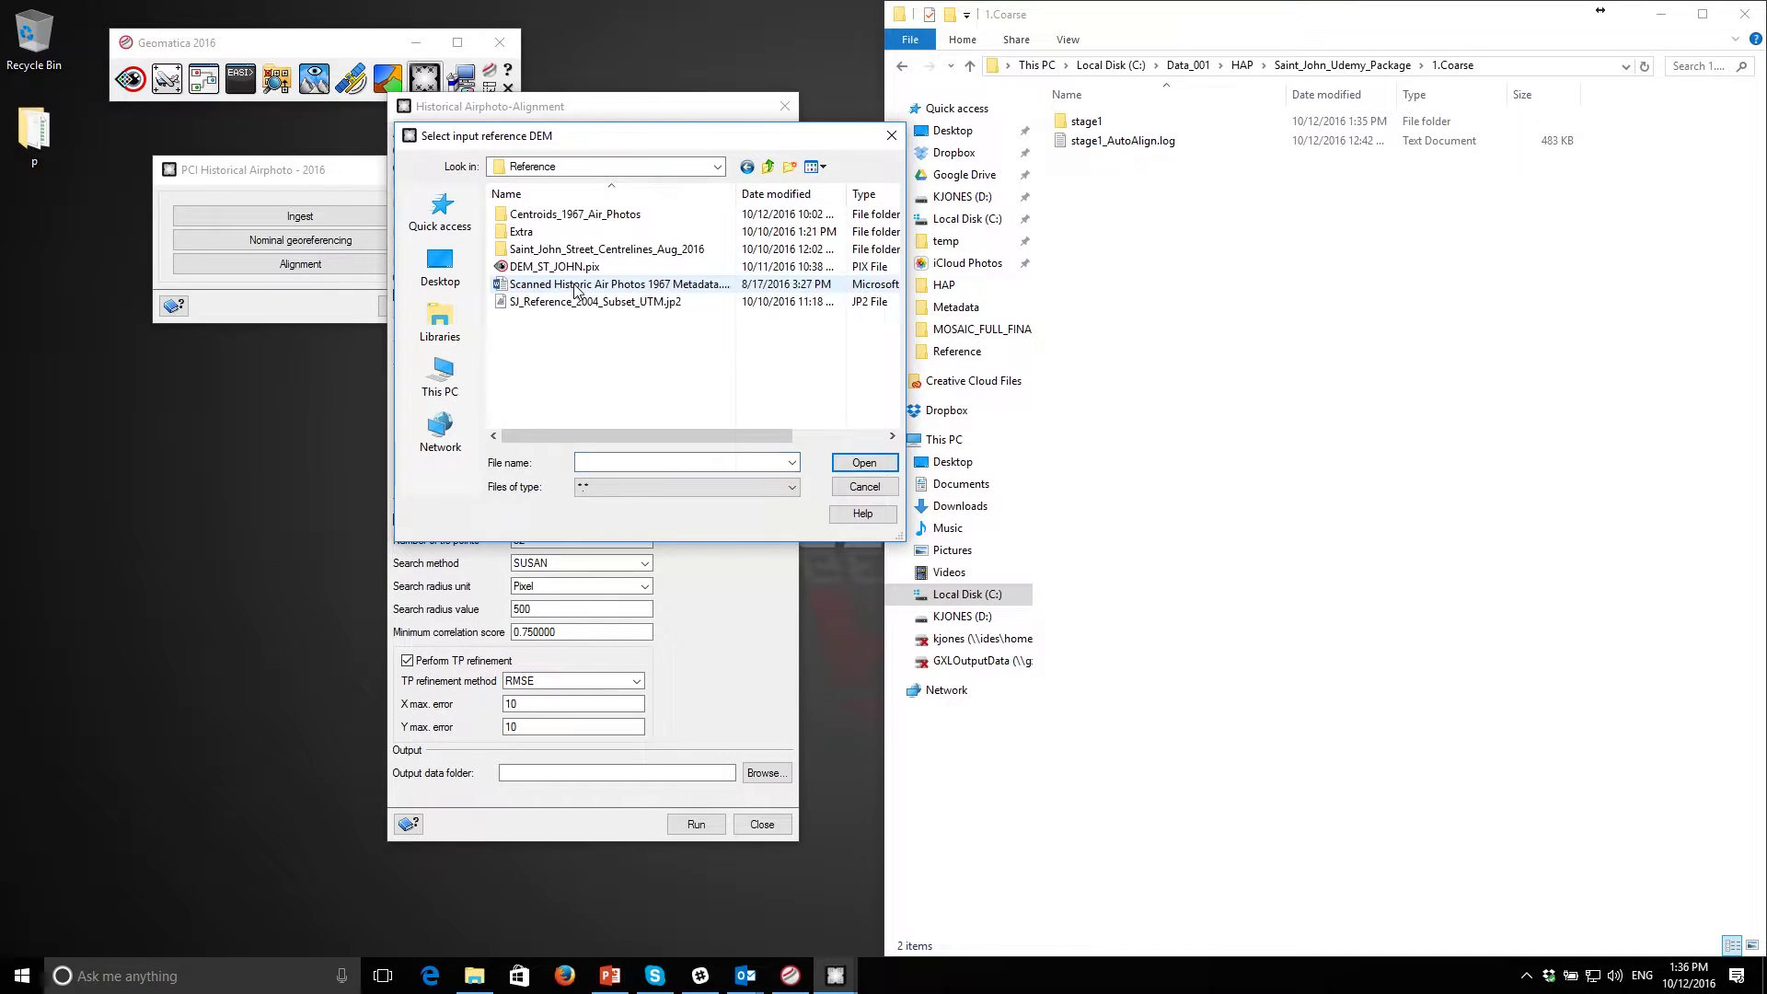
{"action": "left_click", "coordinate": [548, 268]}
{"action": "left_click", "coordinate": [865, 462]}
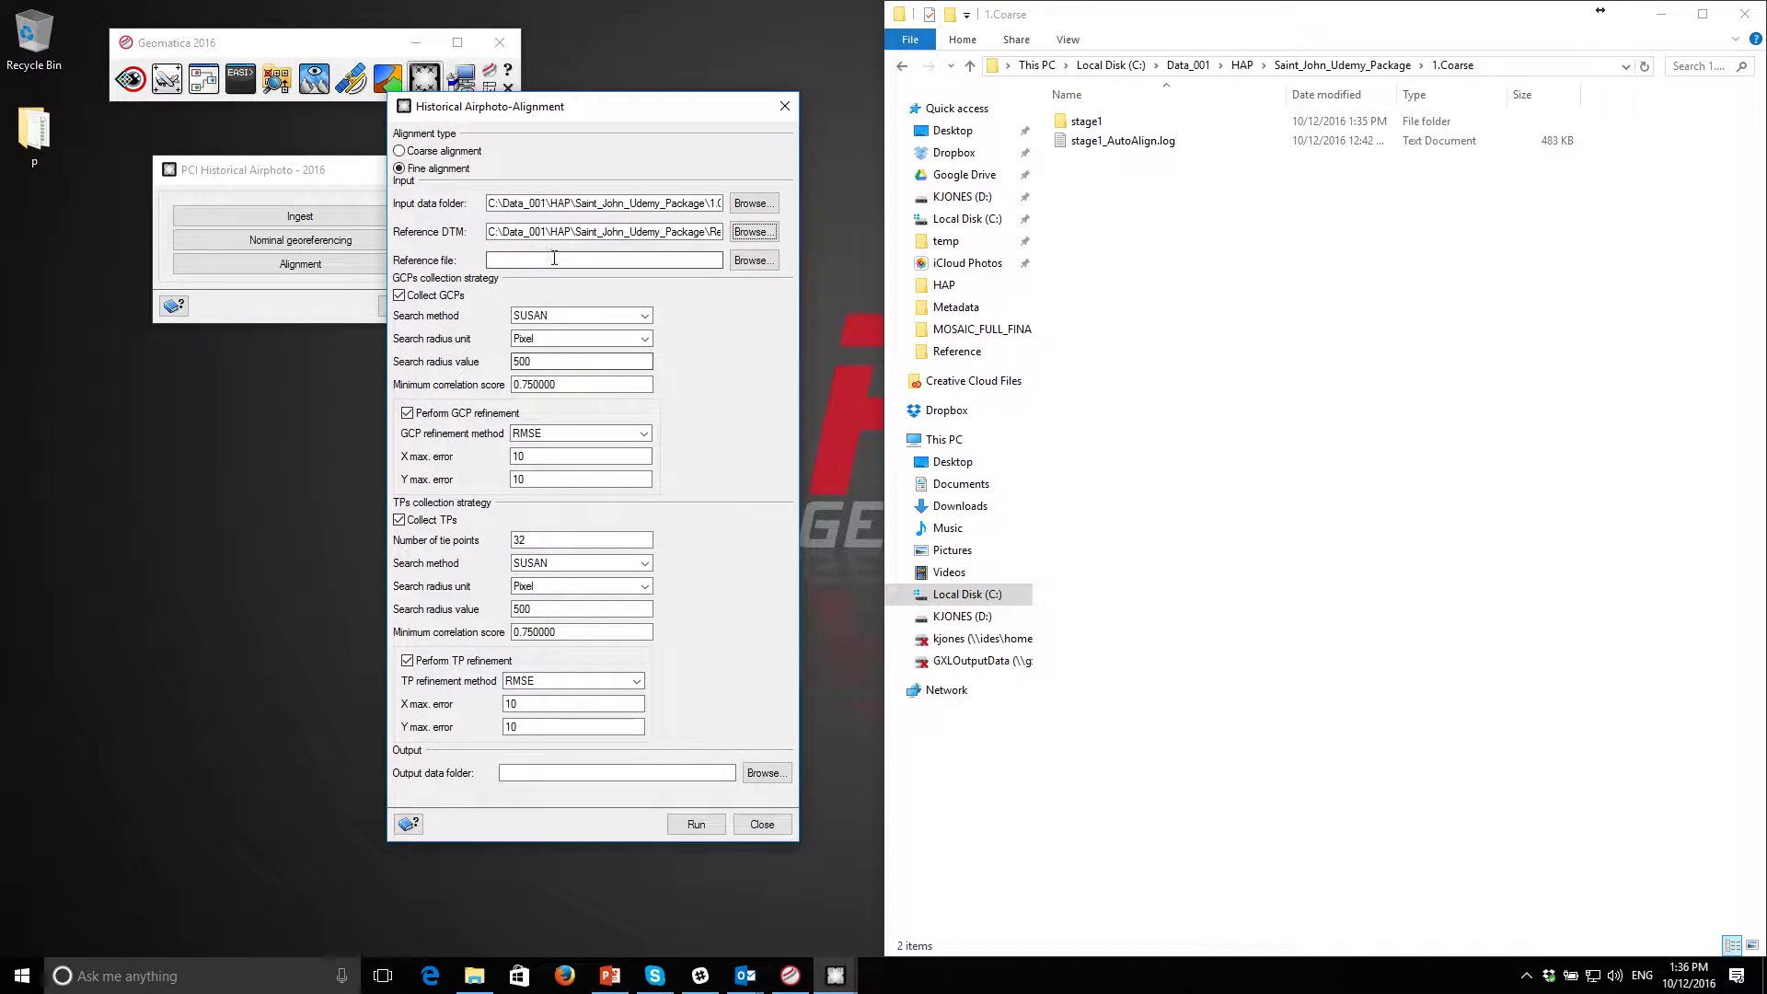
Use SJ_Reference_2004_Subset_UTM.jp2 from the Reference folder as the reference file.
{"action": "left_click", "coordinate": [770, 262]}
{"action": "left_click", "coordinate": [571, 302]}
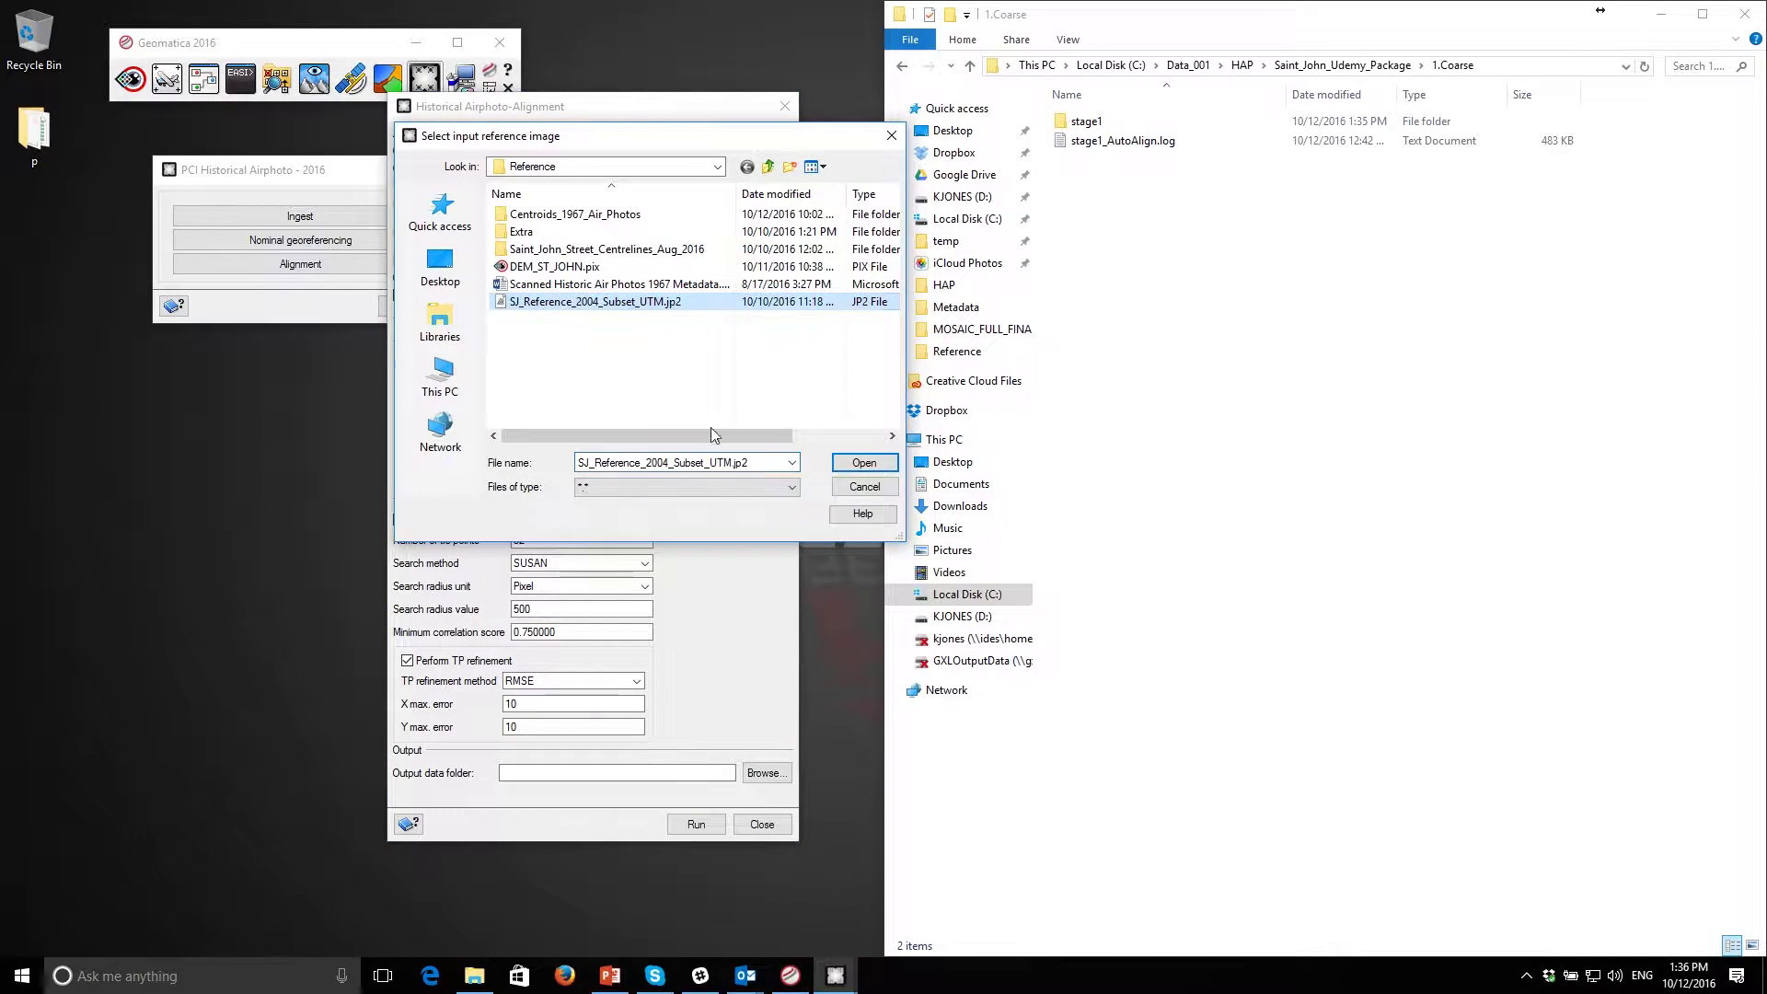
{"action": "left_click", "coordinate": [867, 463]}
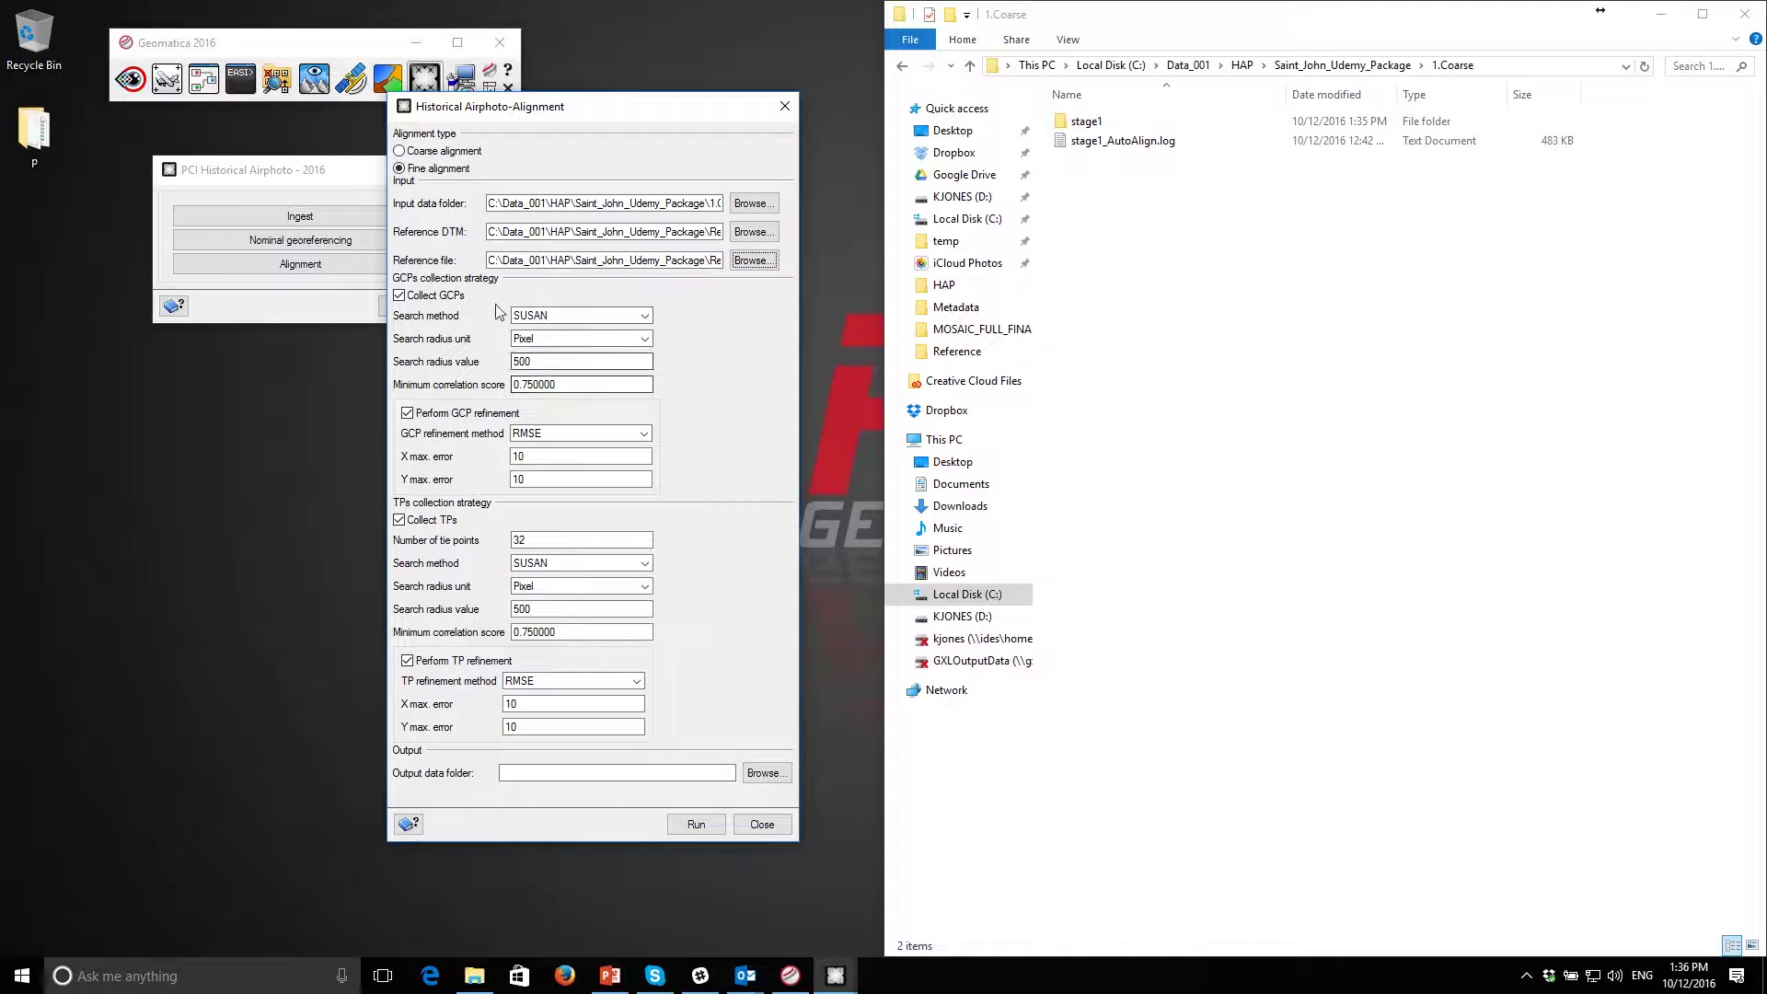
Set the GCP search radius to 100 pixels and the GCP refinement's X and Y maximum errors to 50.
{"action": "left_click_drag", "start_coordinate": [545, 361], "coordinate": [451, 370]}
{"action": "type", "text": "100"}
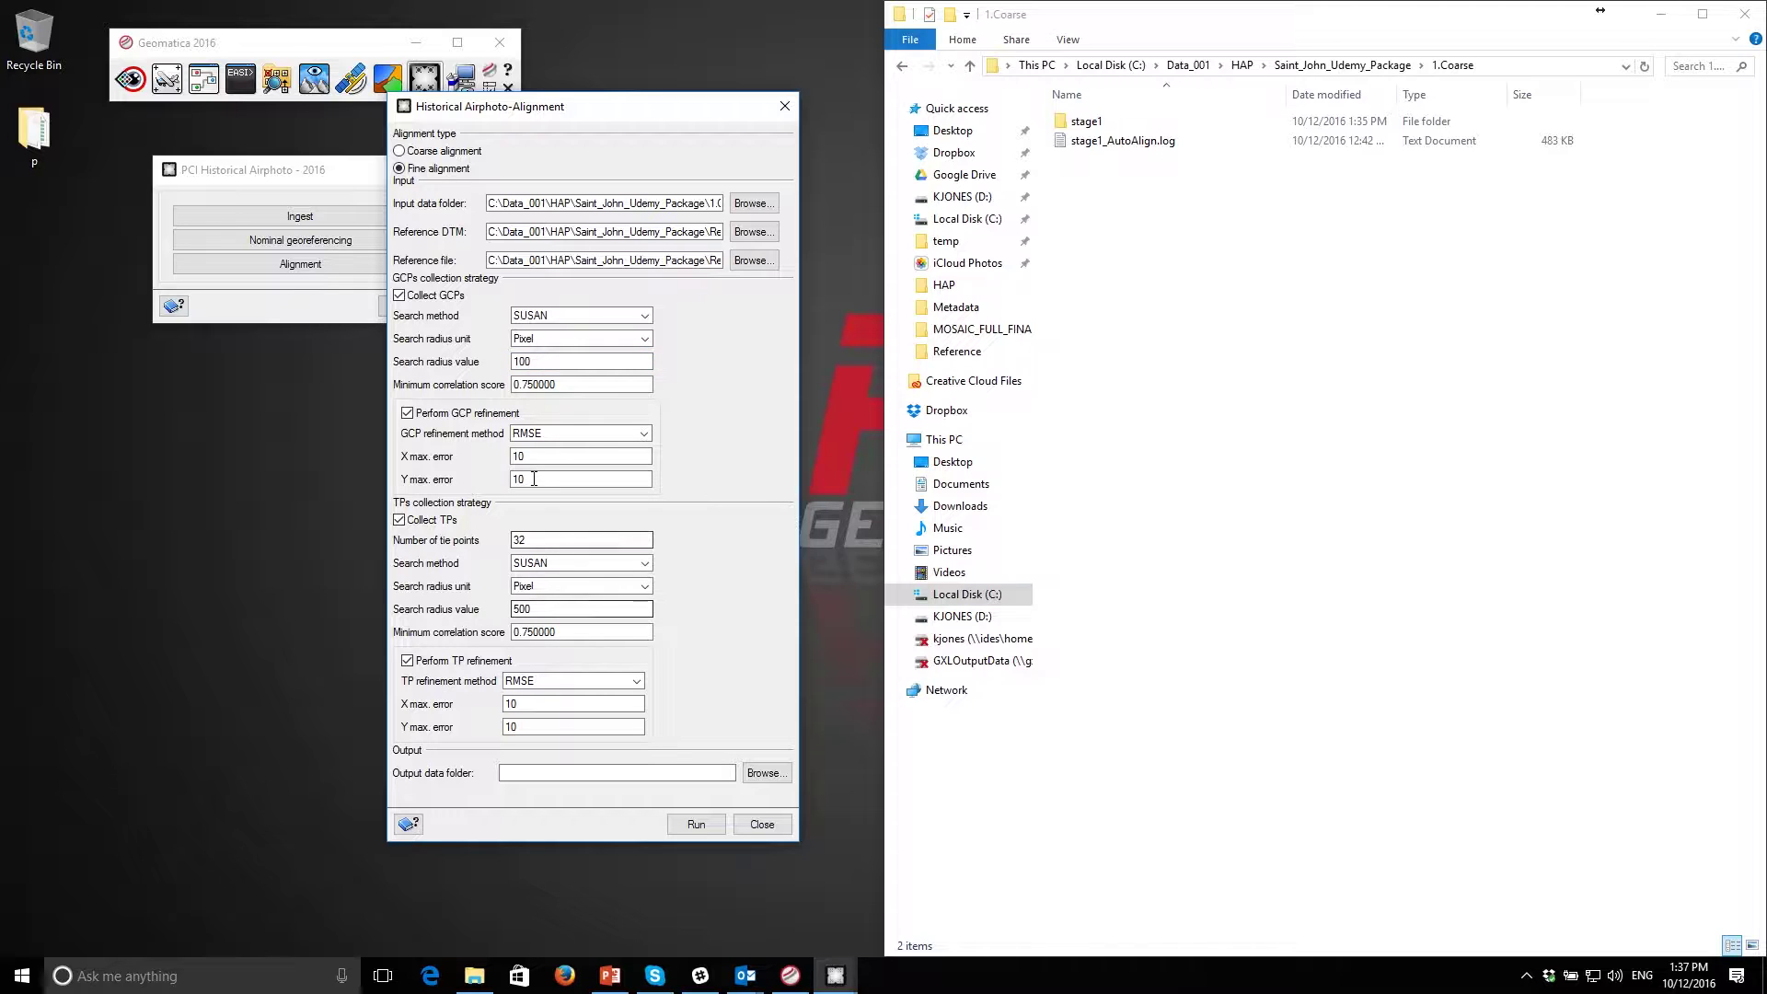
{"action": "left_click_drag", "start_coordinate": [543, 458], "coordinate": [404, 460]}
{"action": "type", "text": "50"}
{"action": "left_click_drag", "start_coordinate": [556, 479], "coordinate": [428, 488]}
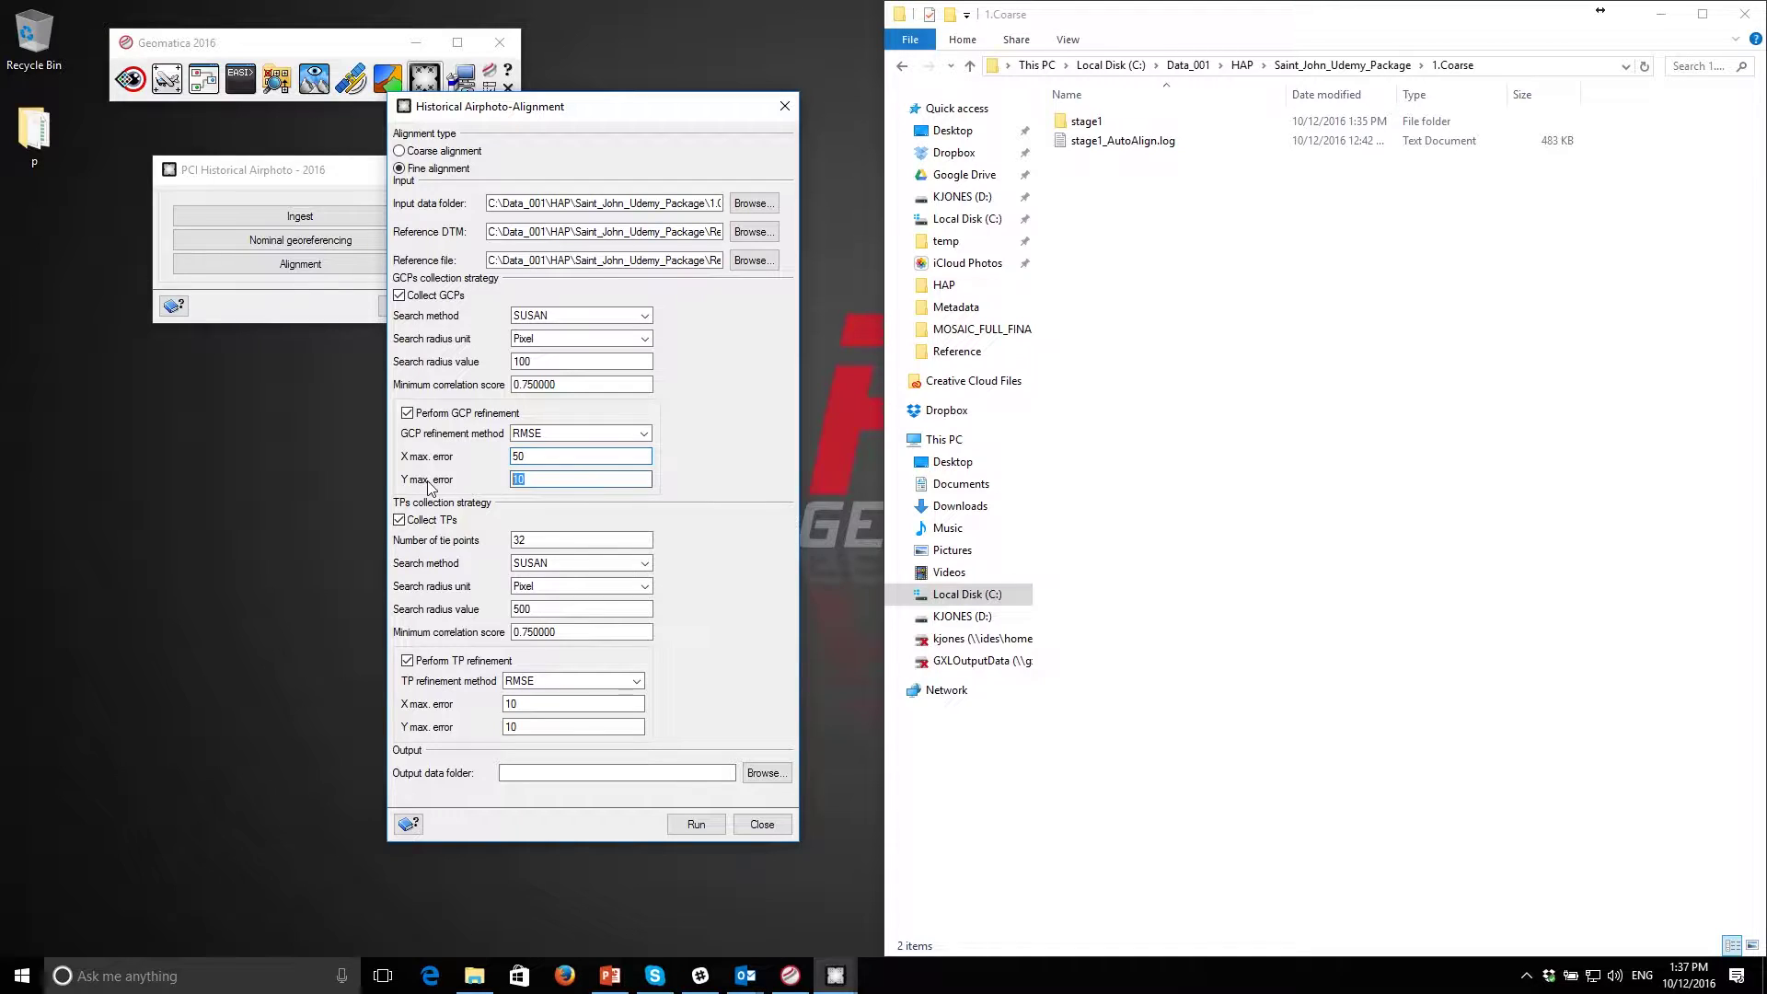
{"action": "type", "text": "50"}
Set the tie point search radius to 100 pixels and the TP refinement's X and Y maximum errors to 50.
{"action": "left_click_drag", "start_coordinate": [552, 609], "coordinate": [456, 611]}
{"action": "type", "text": "100"}
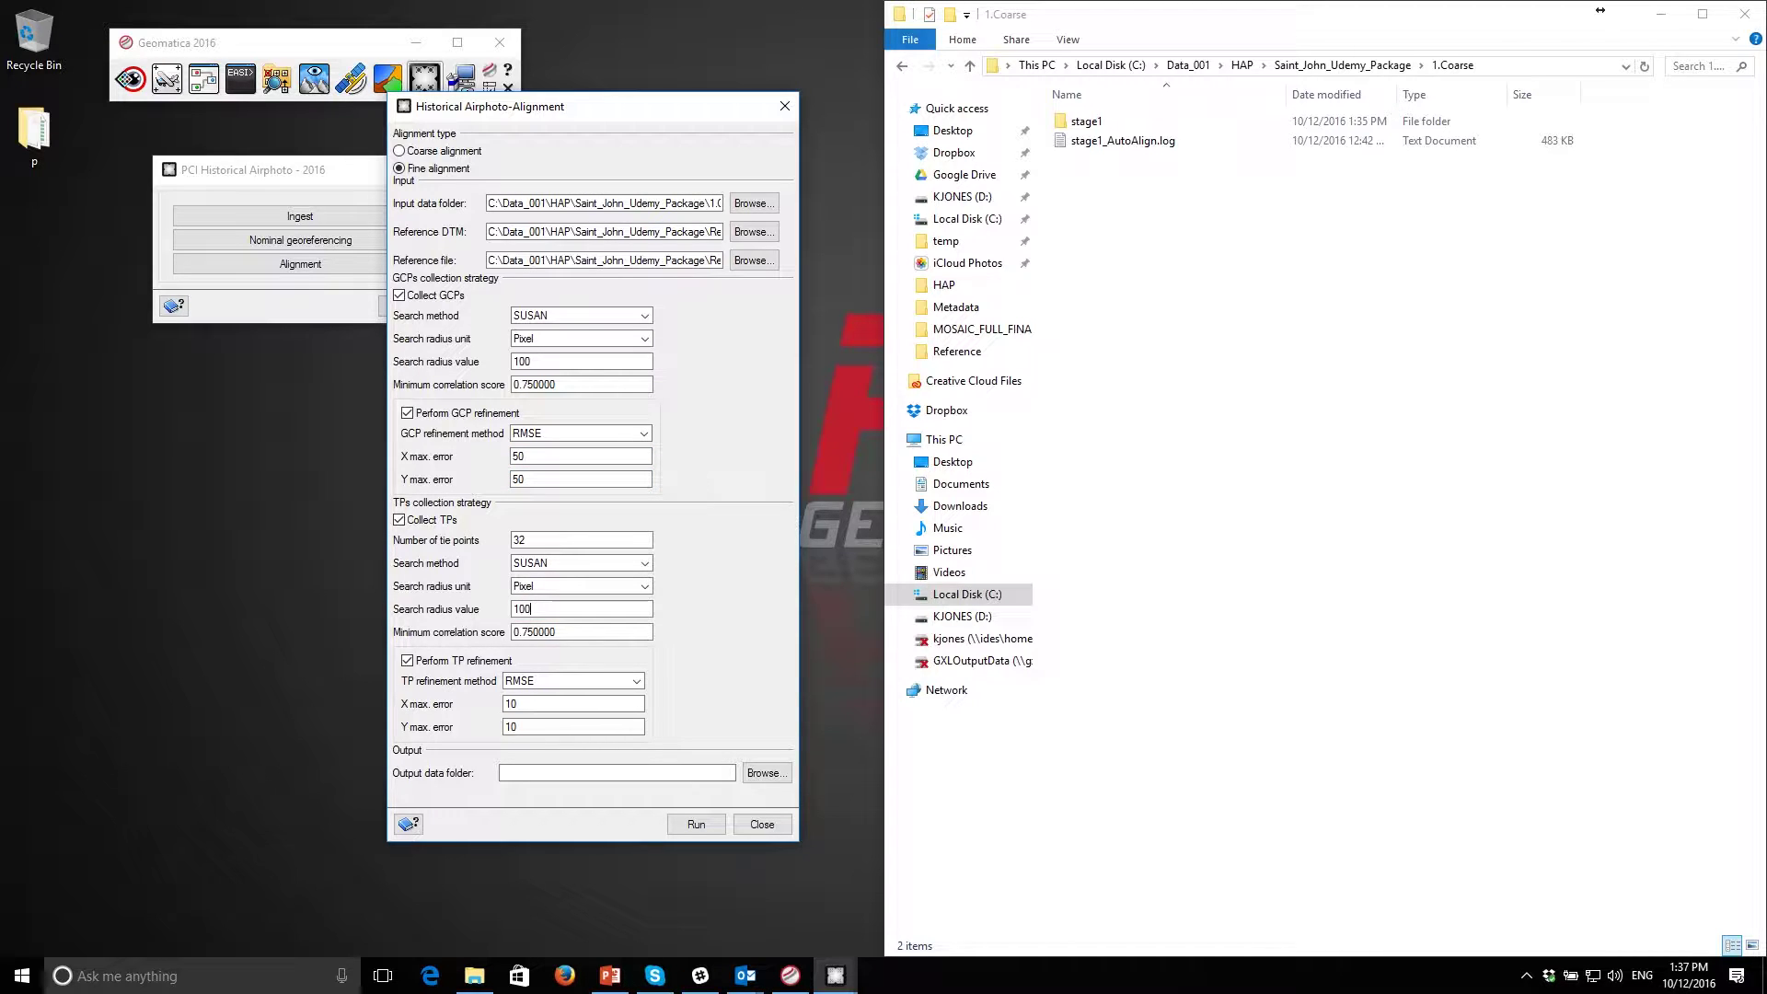
{"action": "left_click_drag", "start_coordinate": [552, 704], "coordinate": [429, 707]}
{"action": "type", "text": "500"}
{"action": "left_click_drag", "start_coordinate": [553, 726], "coordinate": [438, 727]}
{"action": "type", "text": "50"}
Copy the 1.Coarse folder path, C:\Data_001\HAP\Saint_John_Udemy_Package\1.Coarse, into the alignment's output data folder.
{"action": "left_click_drag", "start_coordinate": [568, 111], "coordinate": [463, 134]}
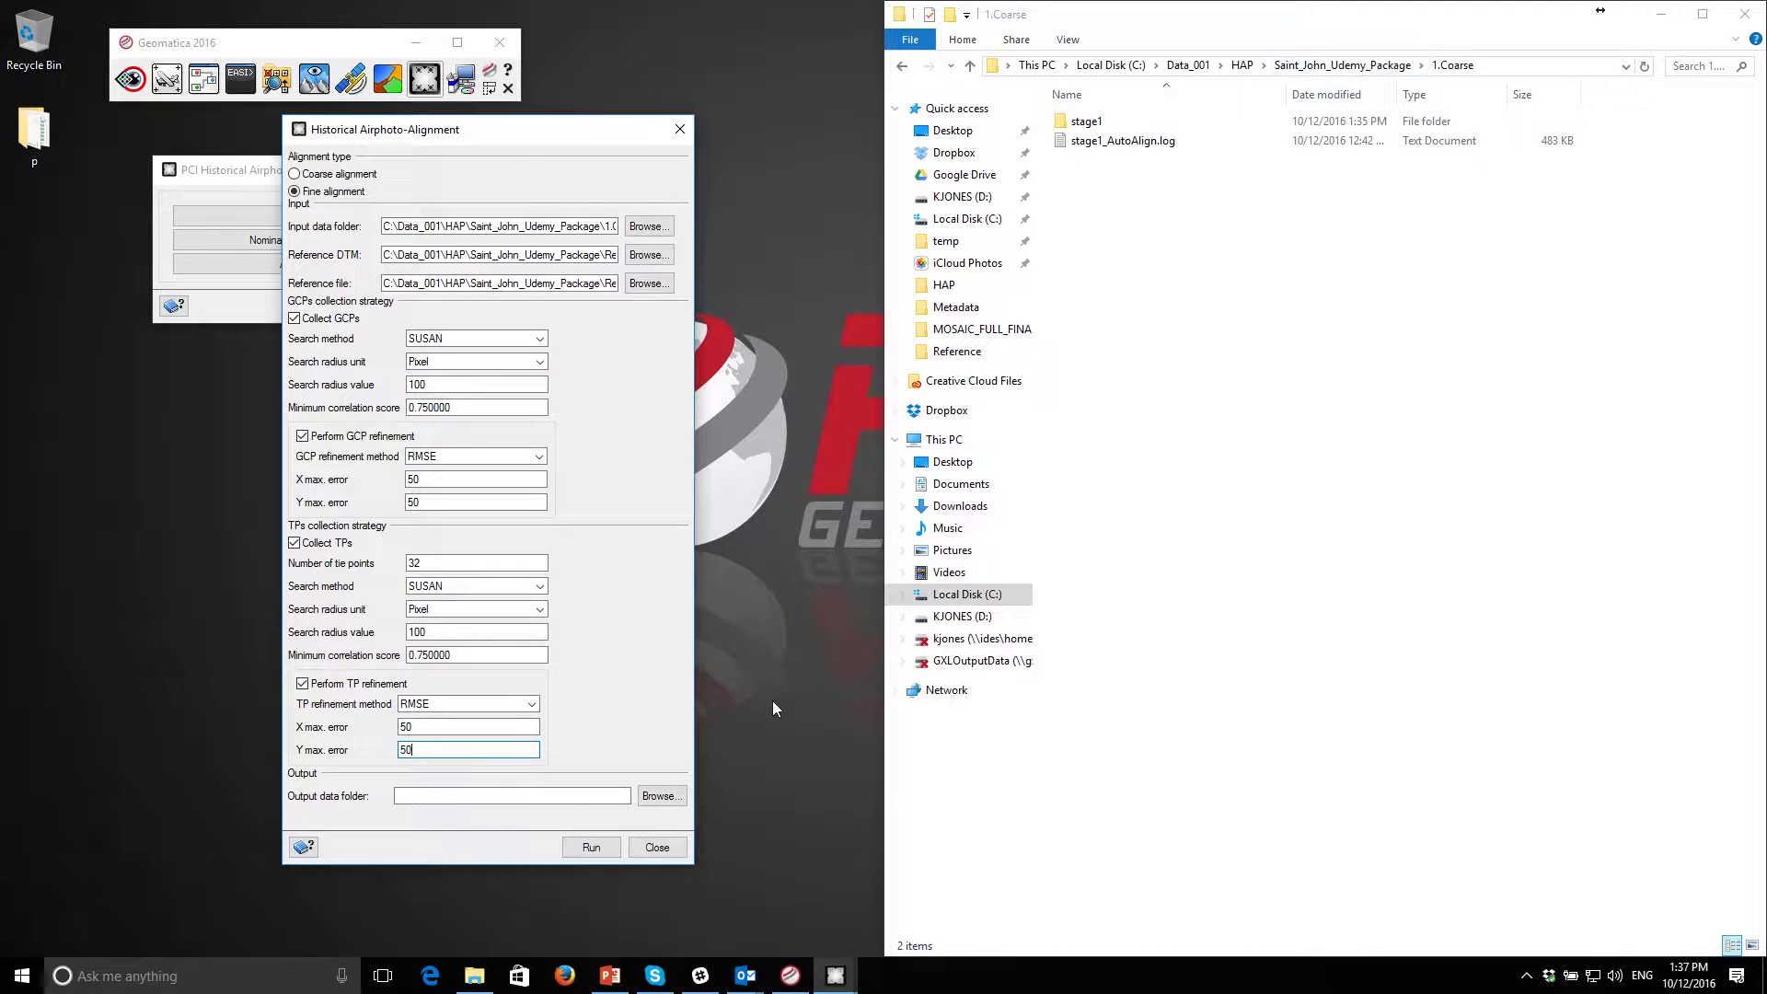
{"action": "left_click", "coordinate": [1464, 67]}
{"action": "key", "text": "ctrl+c"}
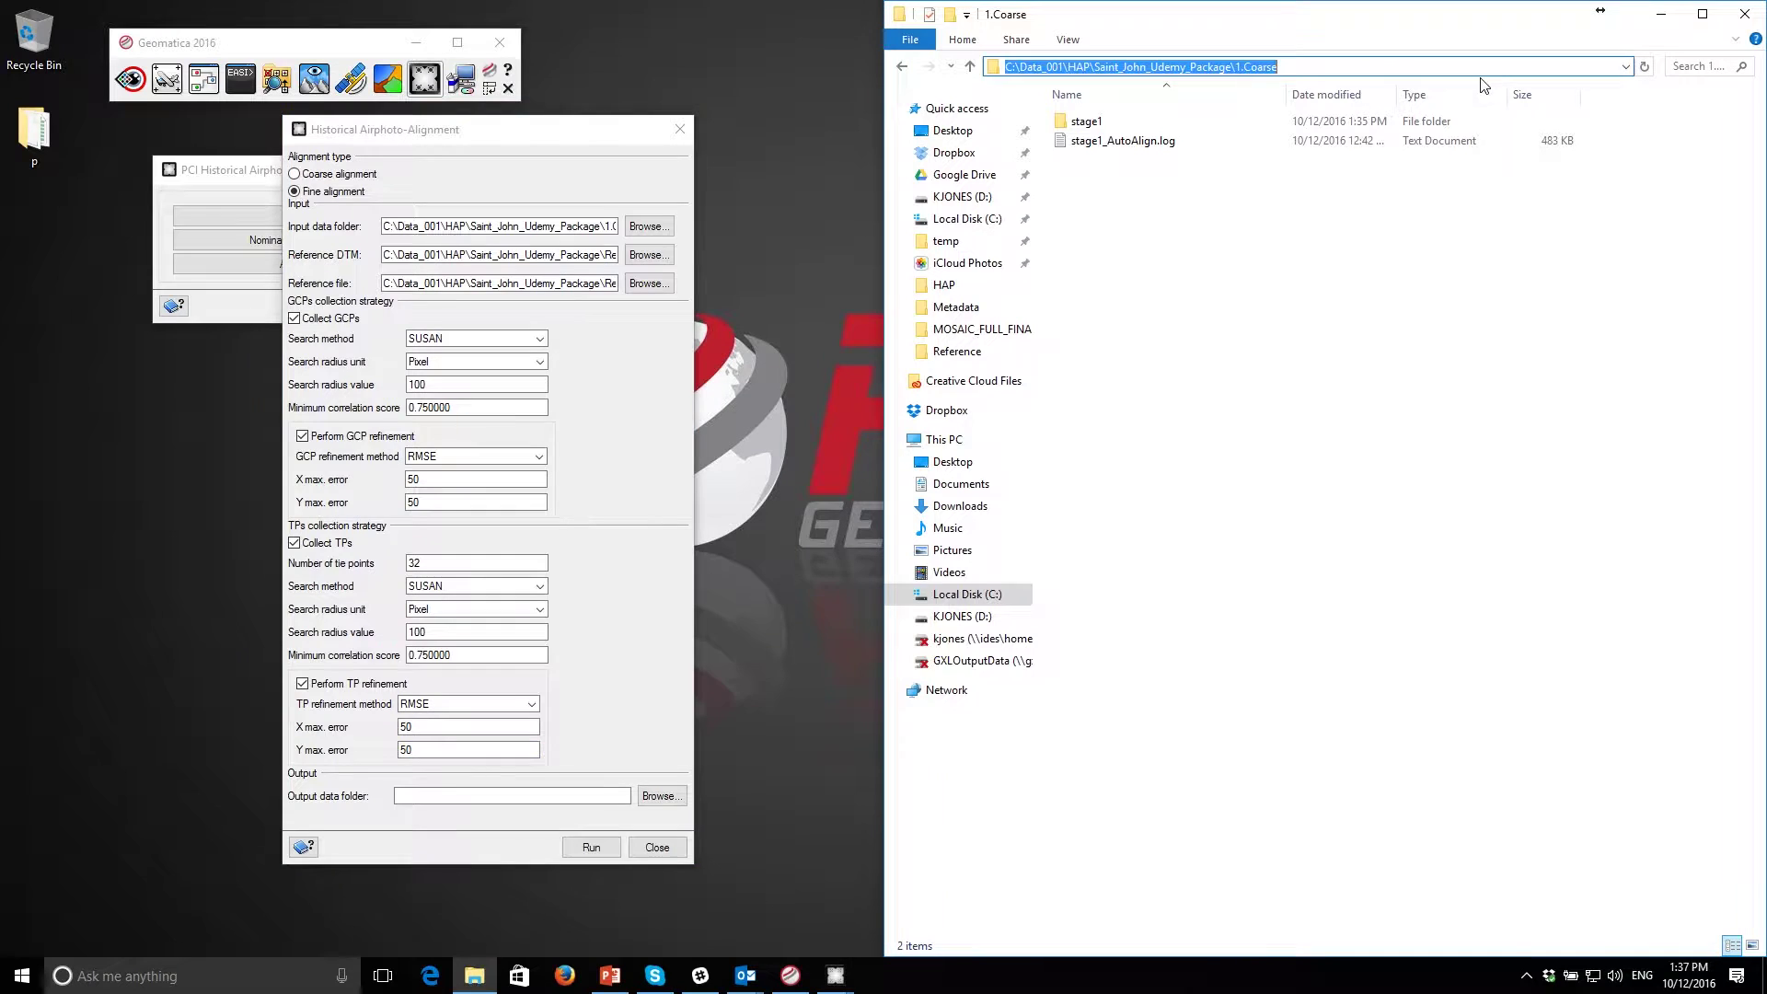
{"action": "left_click", "coordinate": [552, 796]}
{"action": "key", "text": "ctrl+v"}
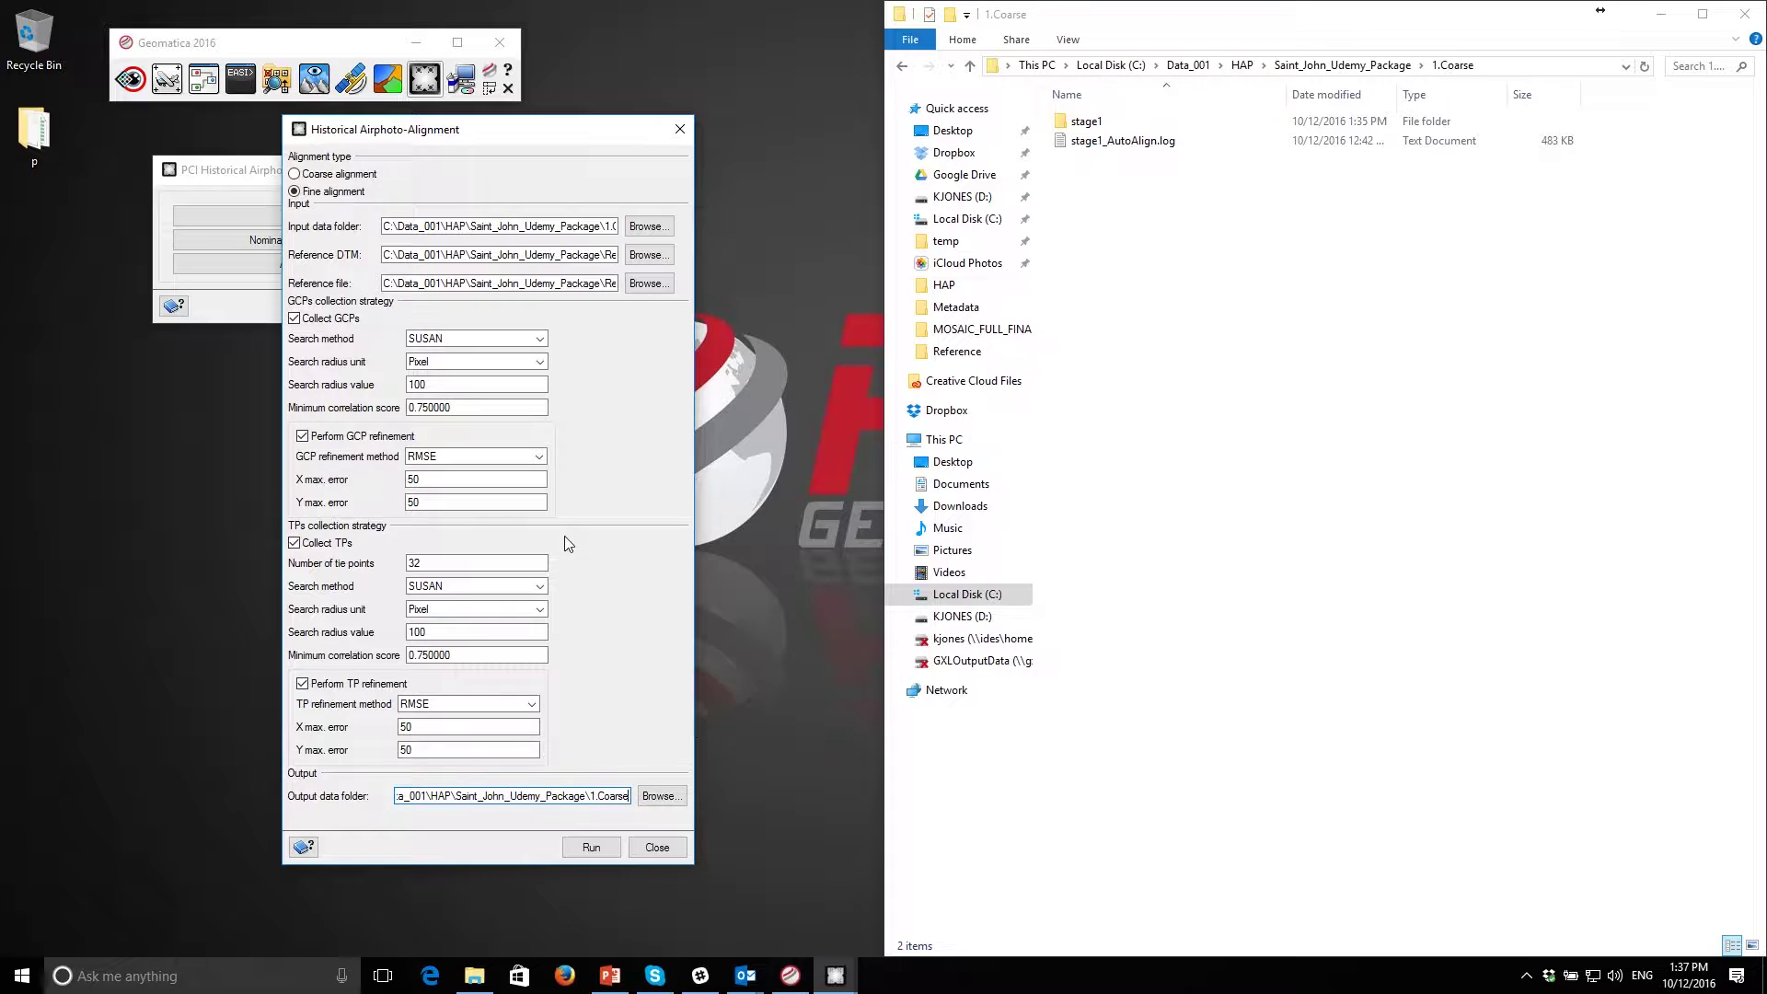
Run the fine alignment and enlarge the processing log window to read the whole log.
{"action": "left_click_drag", "start_coordinate": [523, 136], "coordinate": [604, 162]}
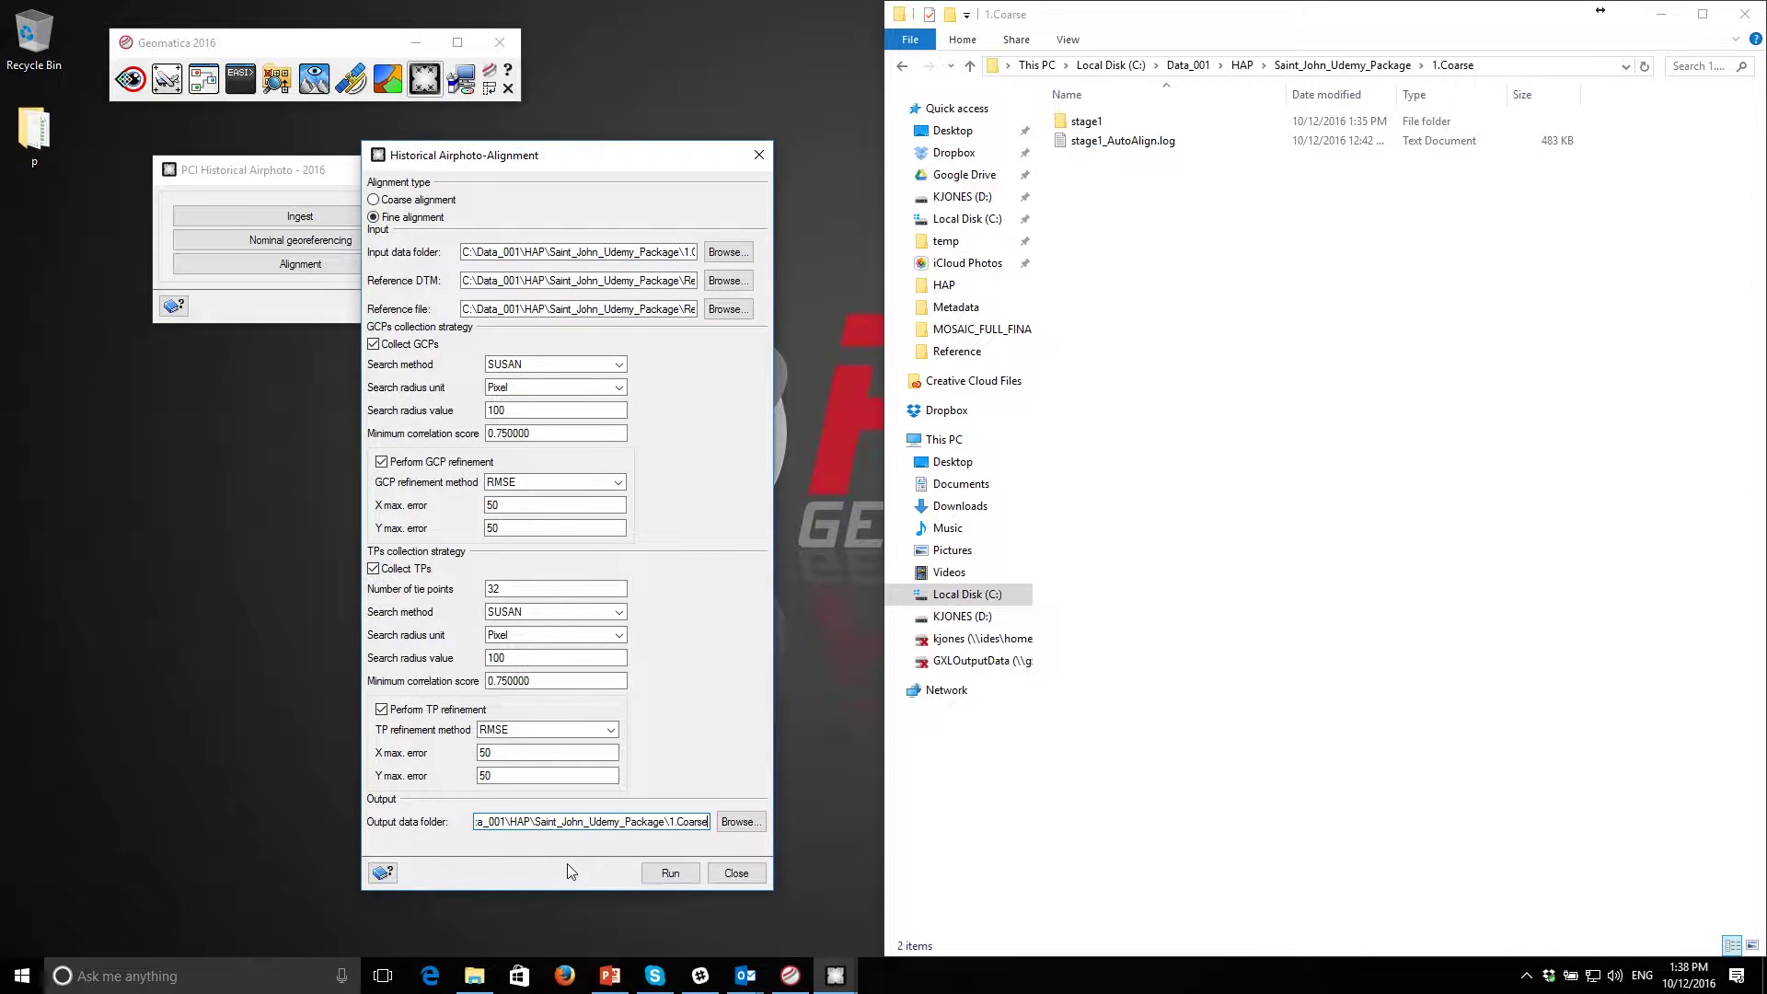
{"action": "left_click", "coordinate": [665, 875]}
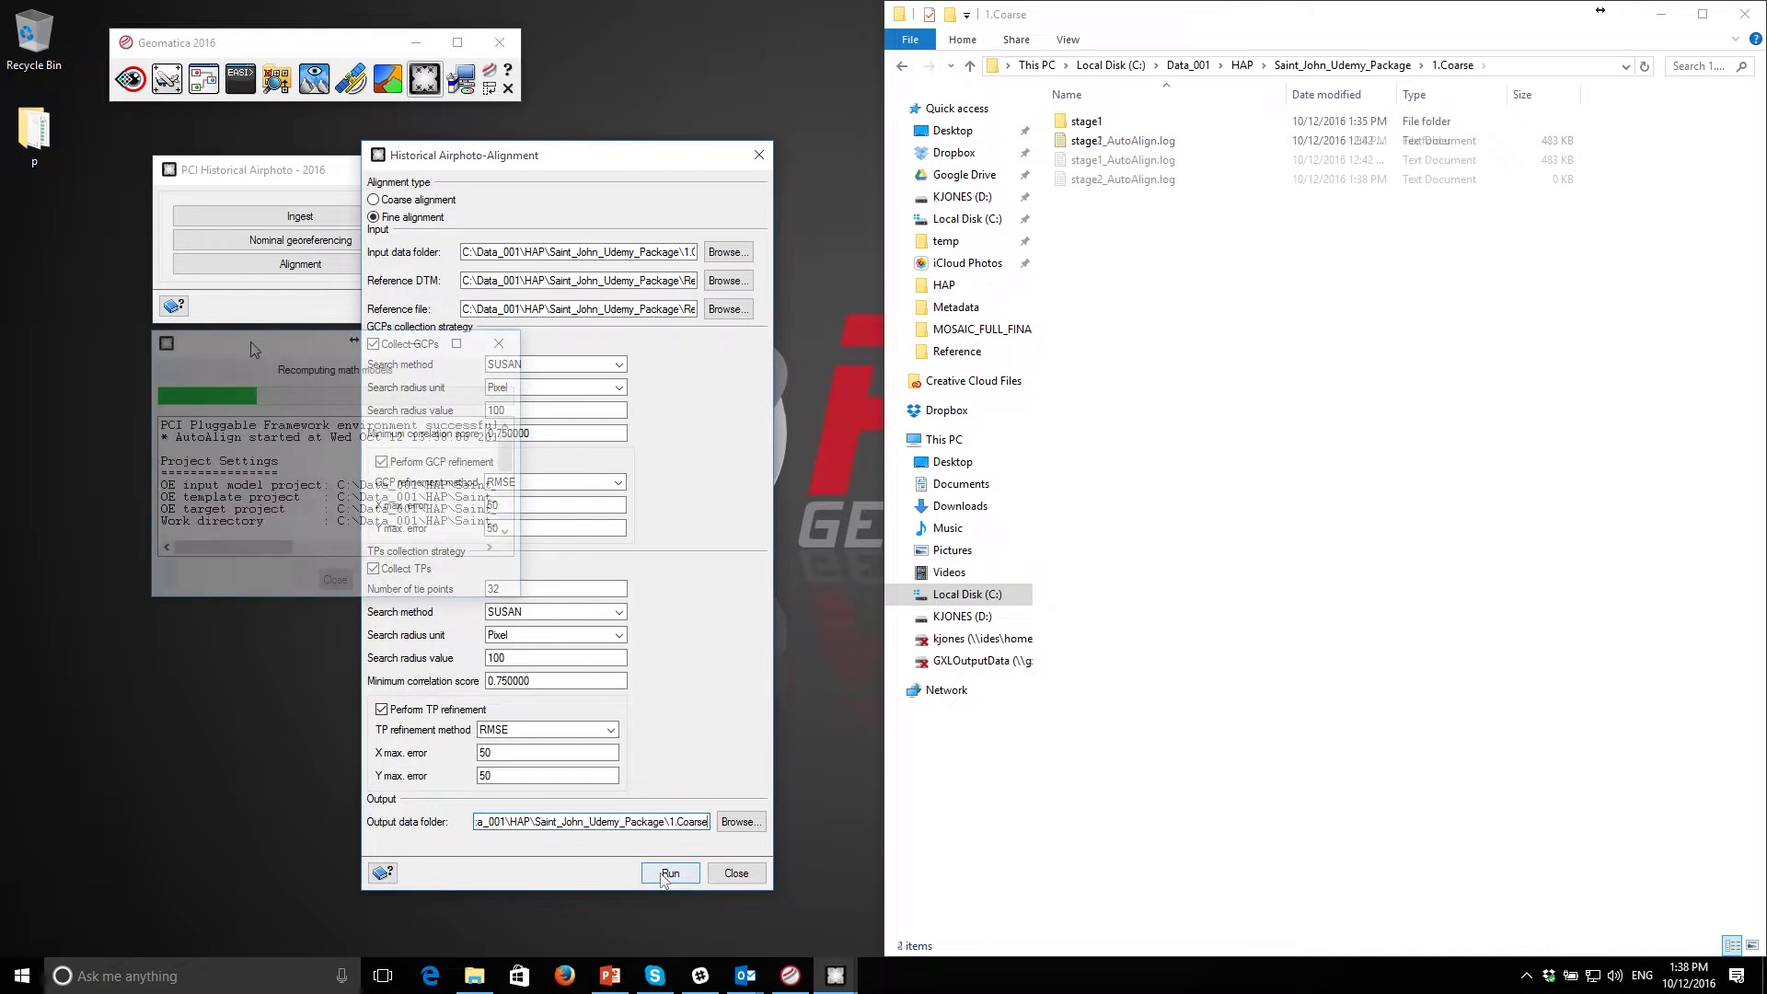
{"action": "left_click_drag", "start_coordinate": [513, 656], "coordinate": [797, 882]}
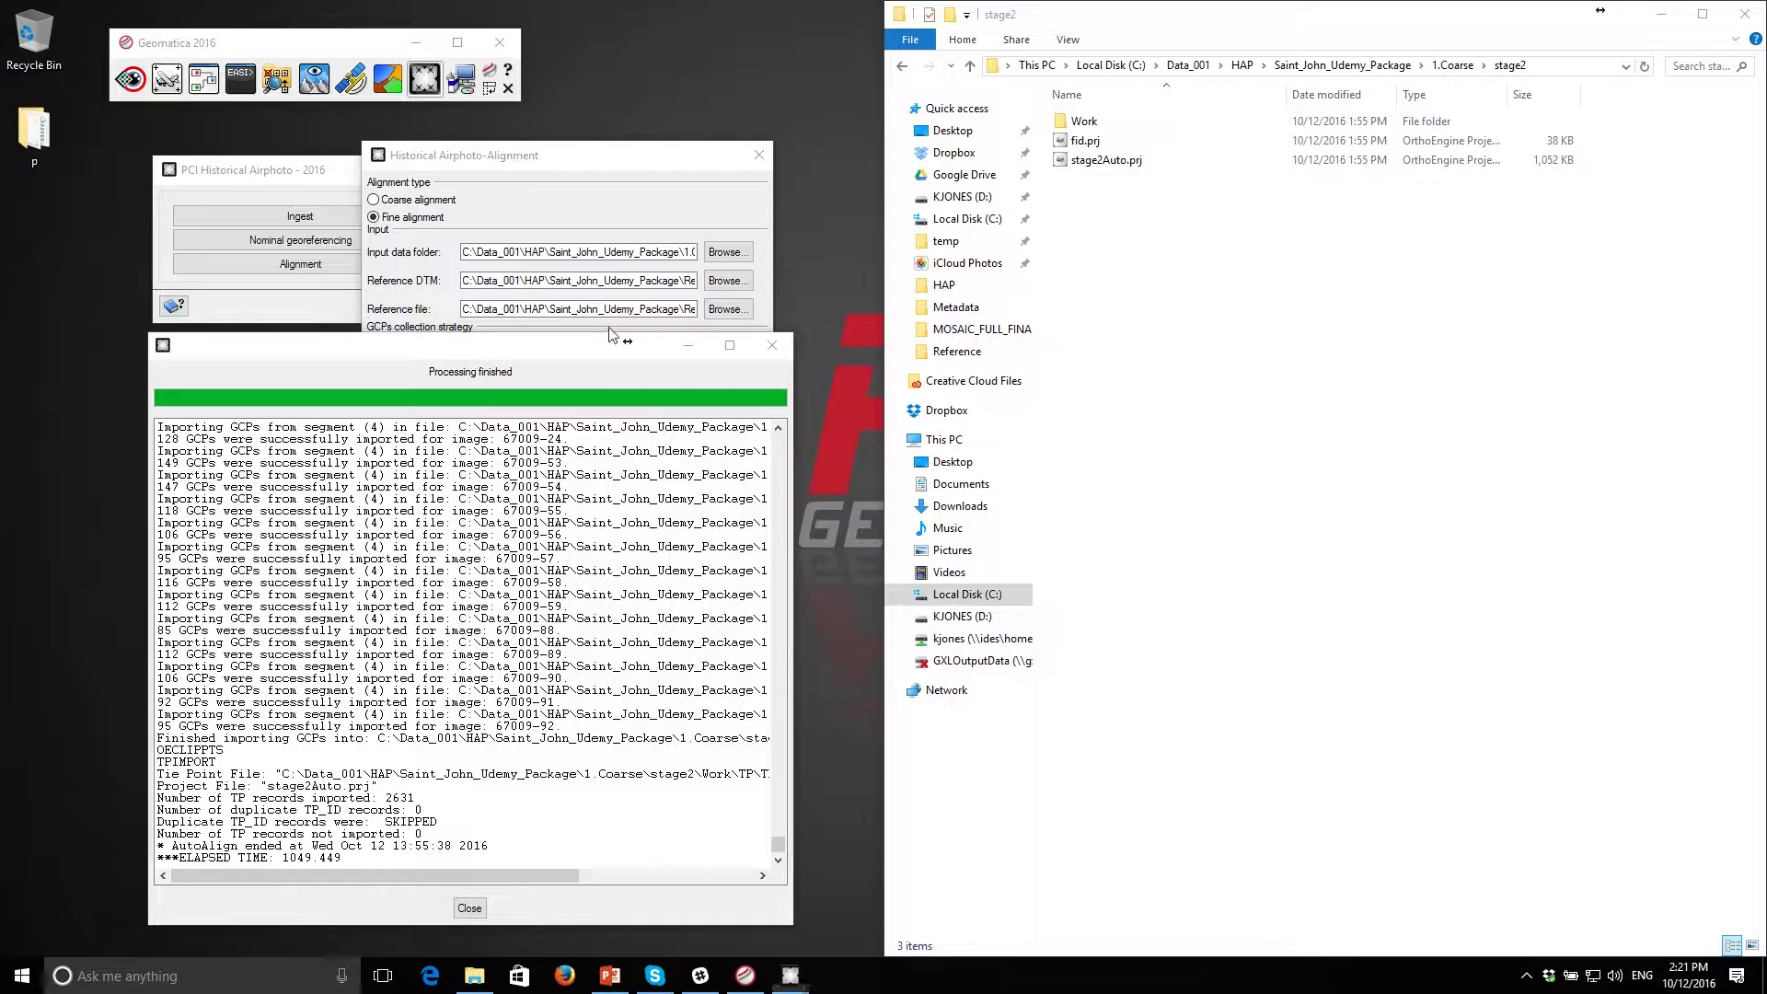
{"action": "left_click_drag", "start_coordinate": [528, 356], "coordinate": [1203, 328]}
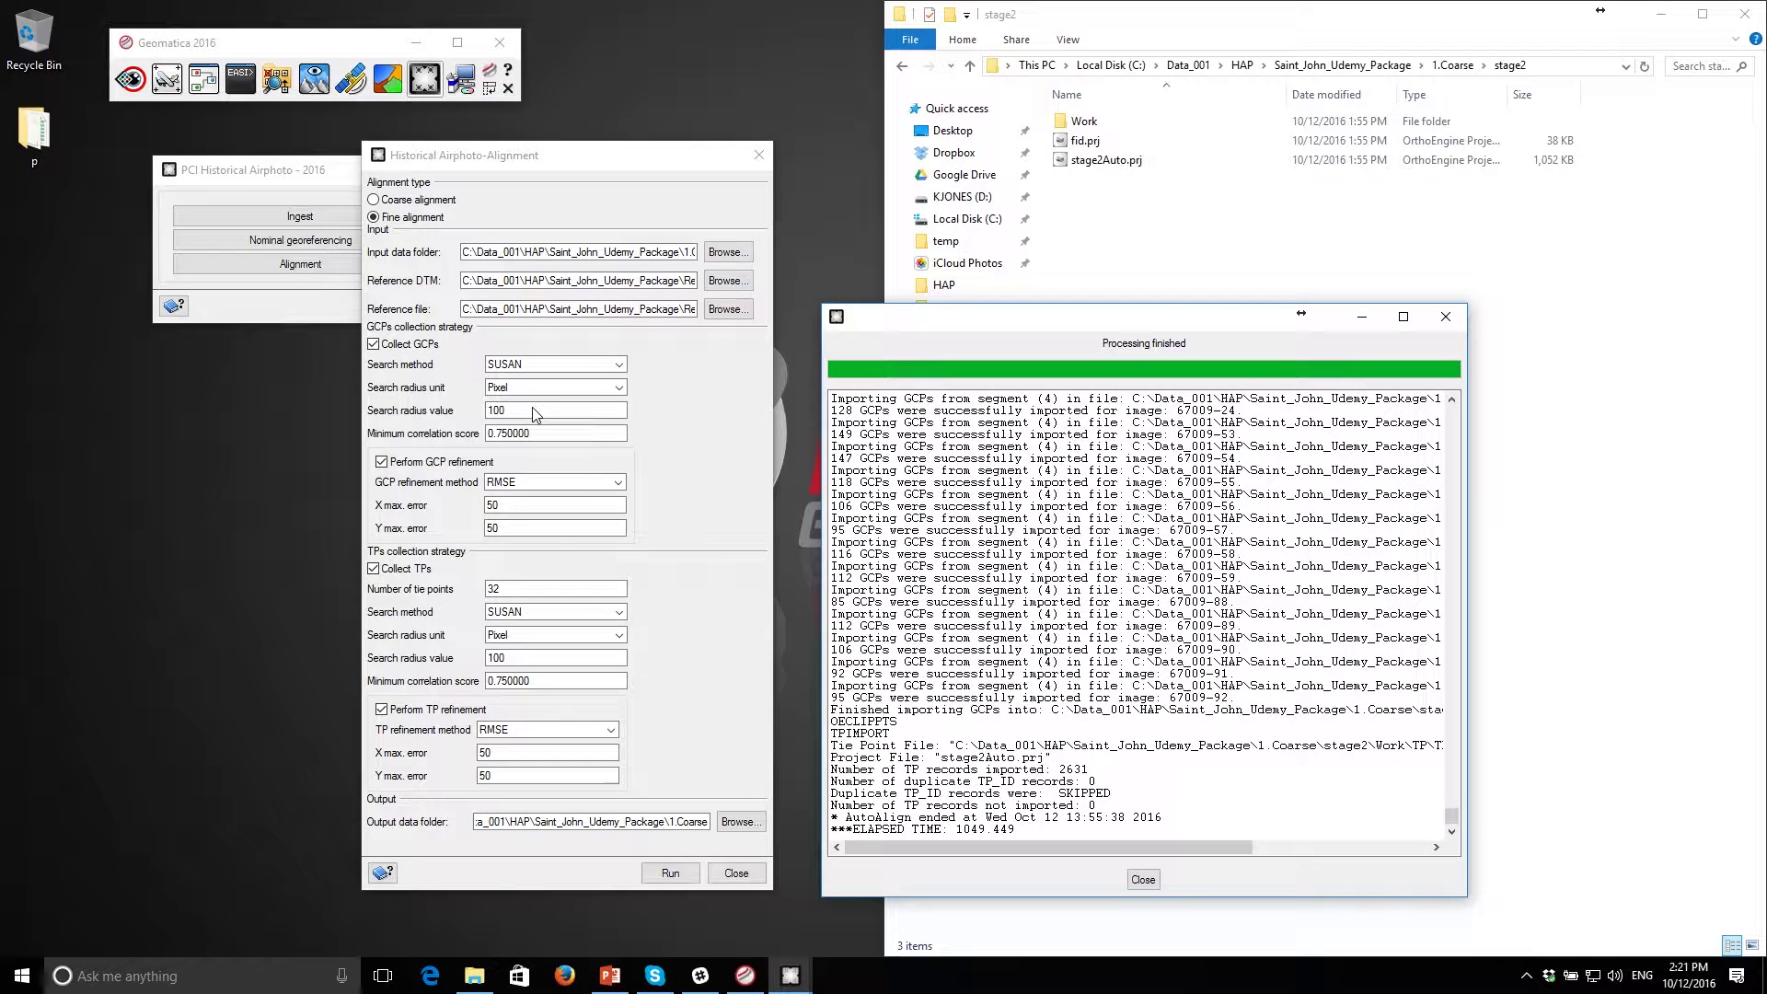
{"action": "left_click_drag", "start_coordinate": [1031, 328], "coordinate": [362, 355]}
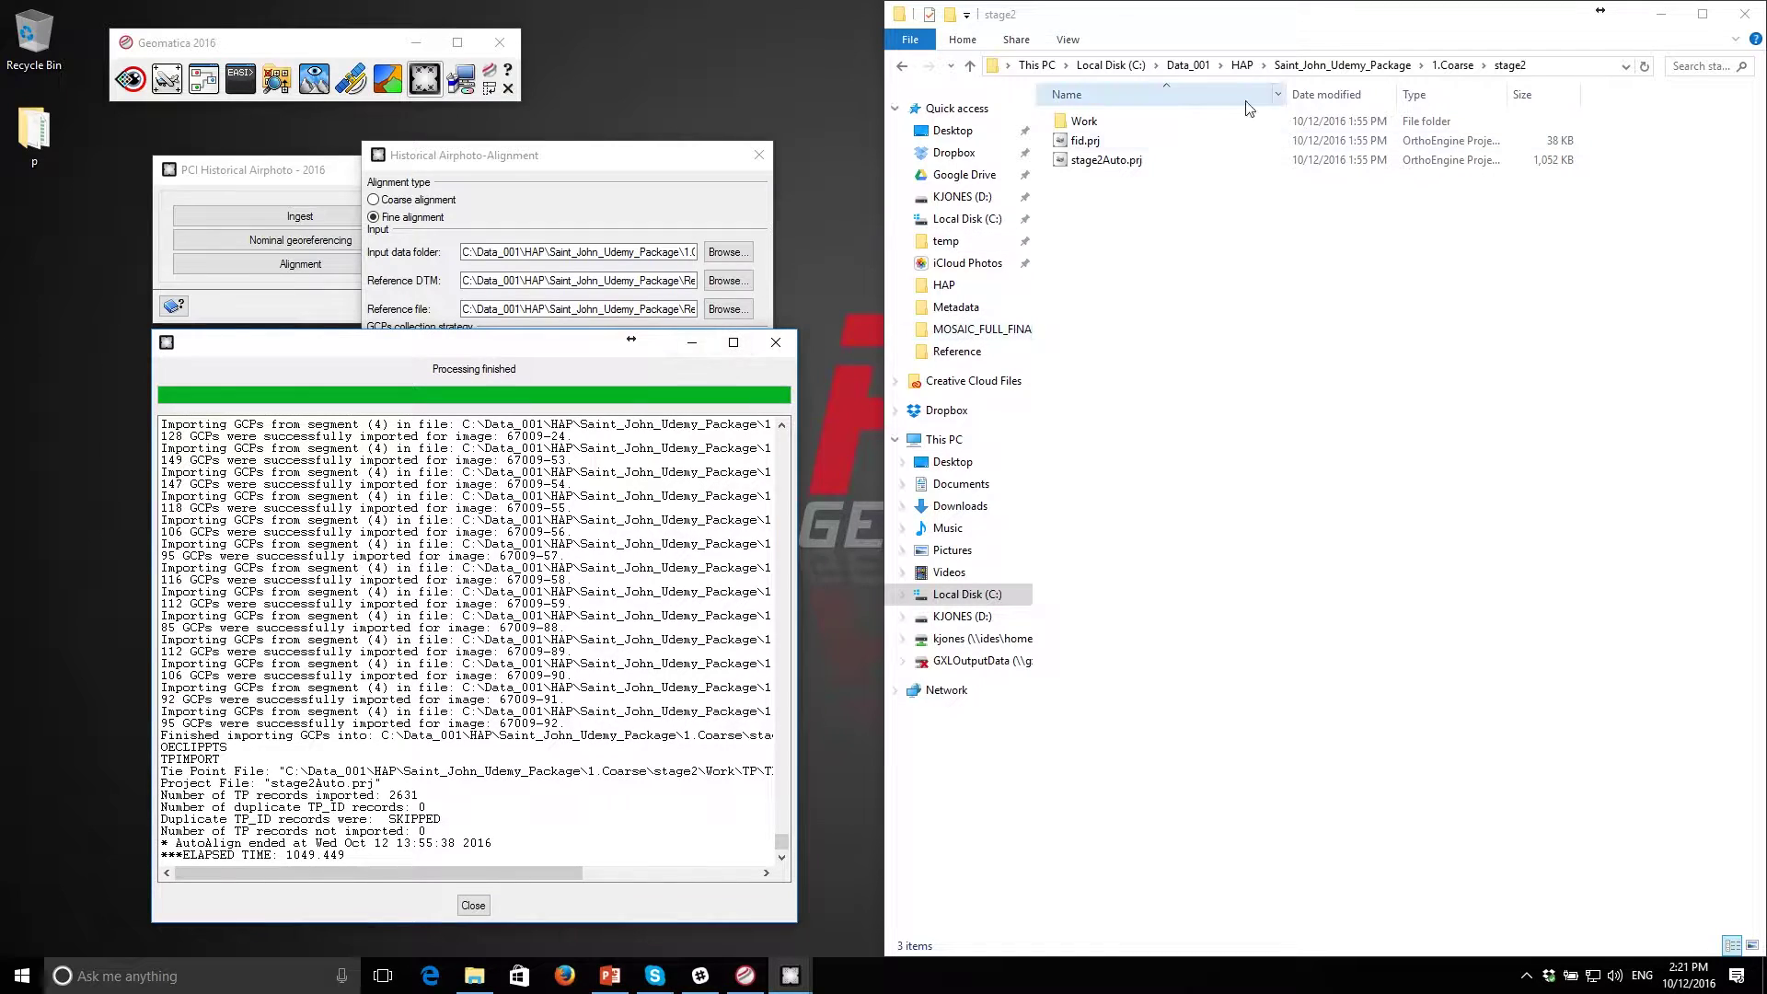
Browse from the Saint_John_Udemy_Package folder through 1.Coarse into its stage2 folder.
{"action": "left_click", "coordinate": [1344, 66]}
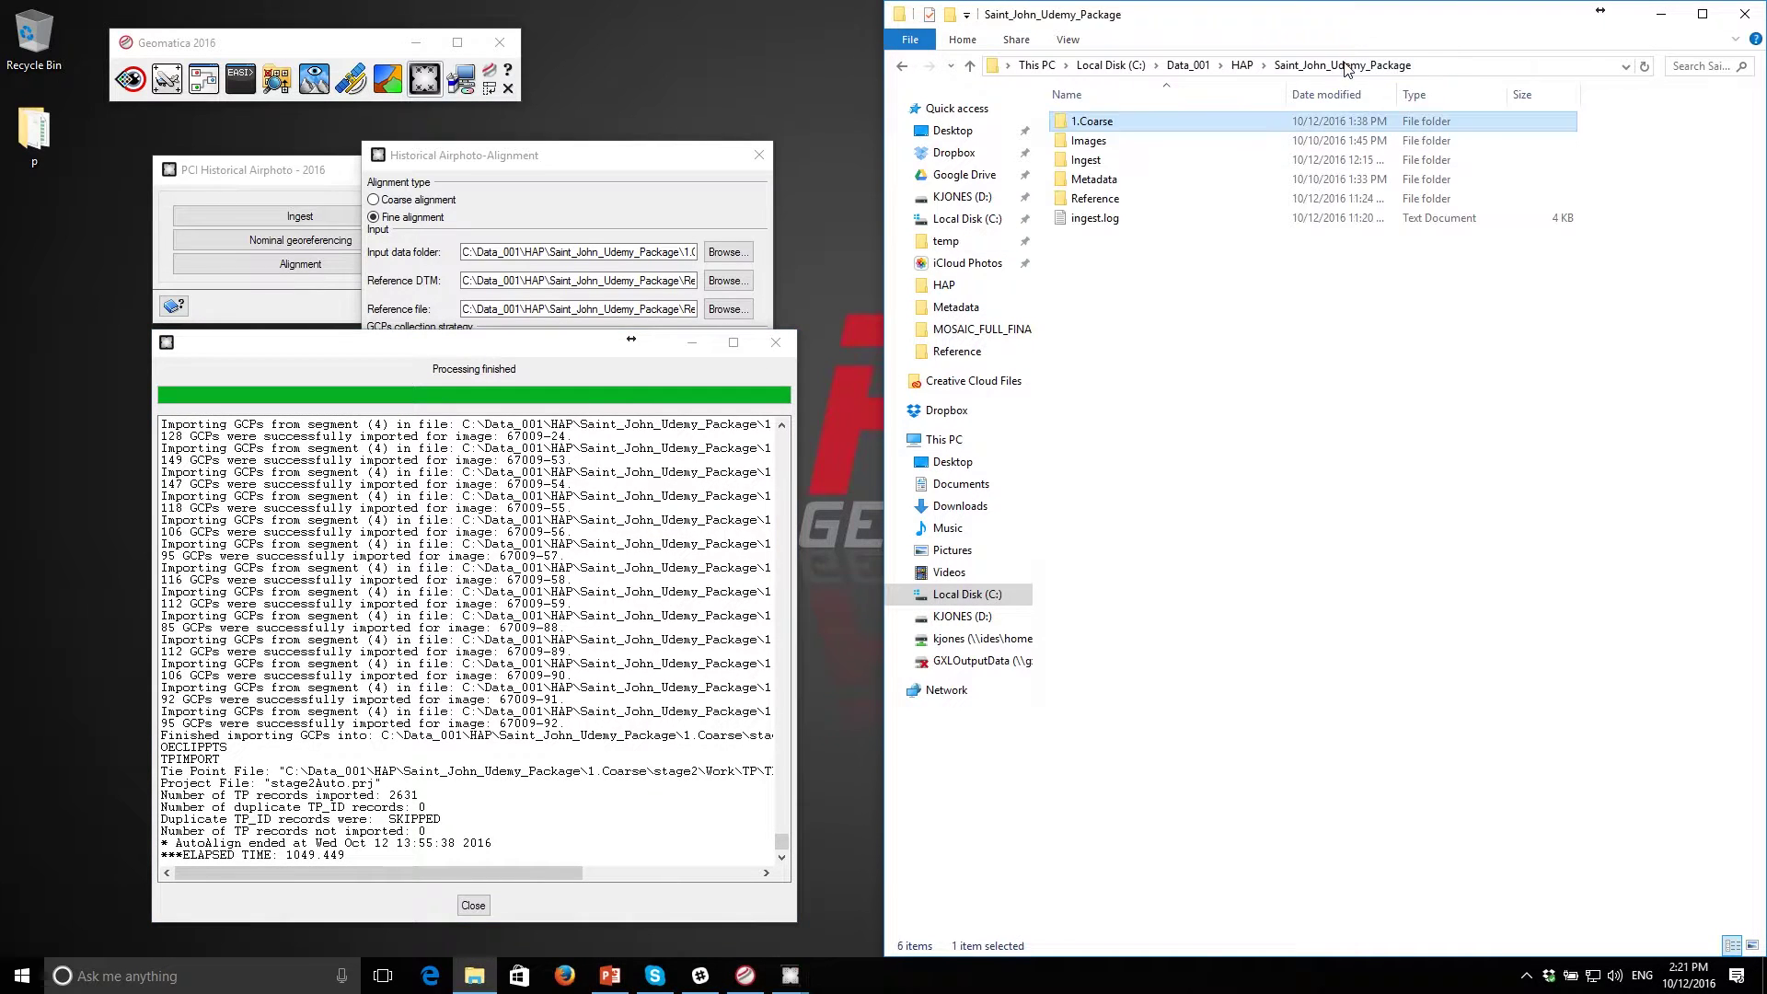
{"action": "double_click", "coordinate": [1091, 122]}
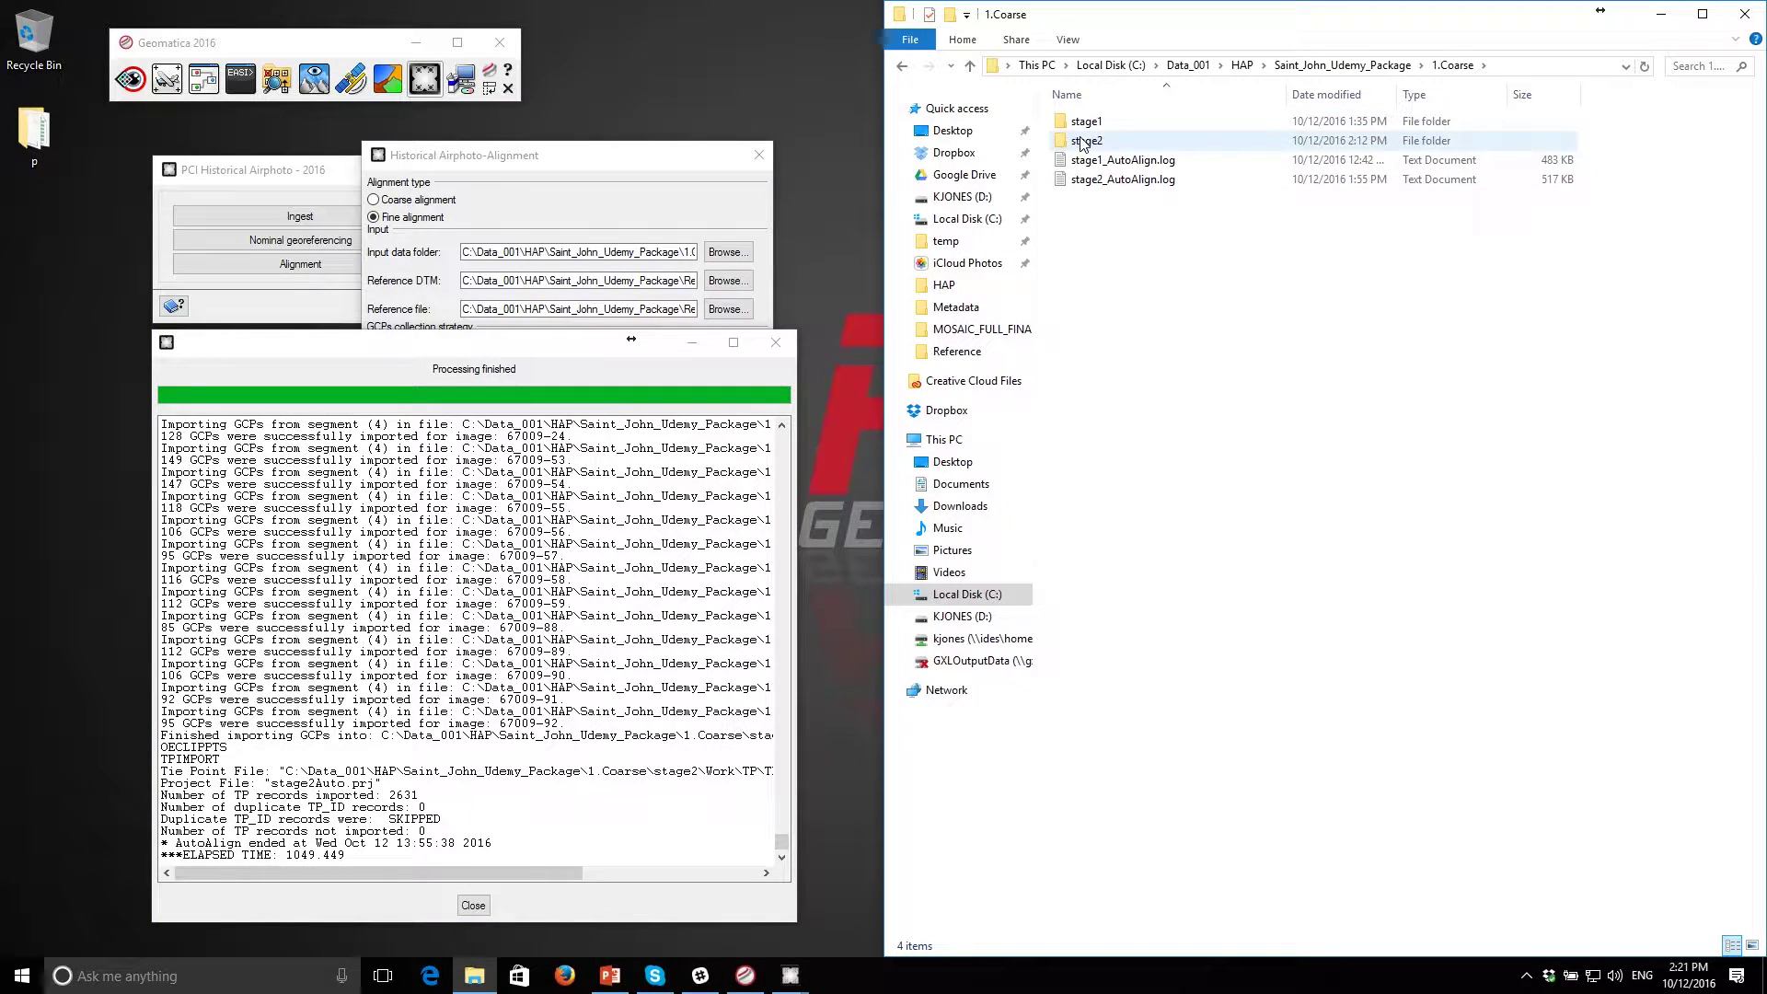
{"action": "double_click", "coordinate": [1091, 141]}
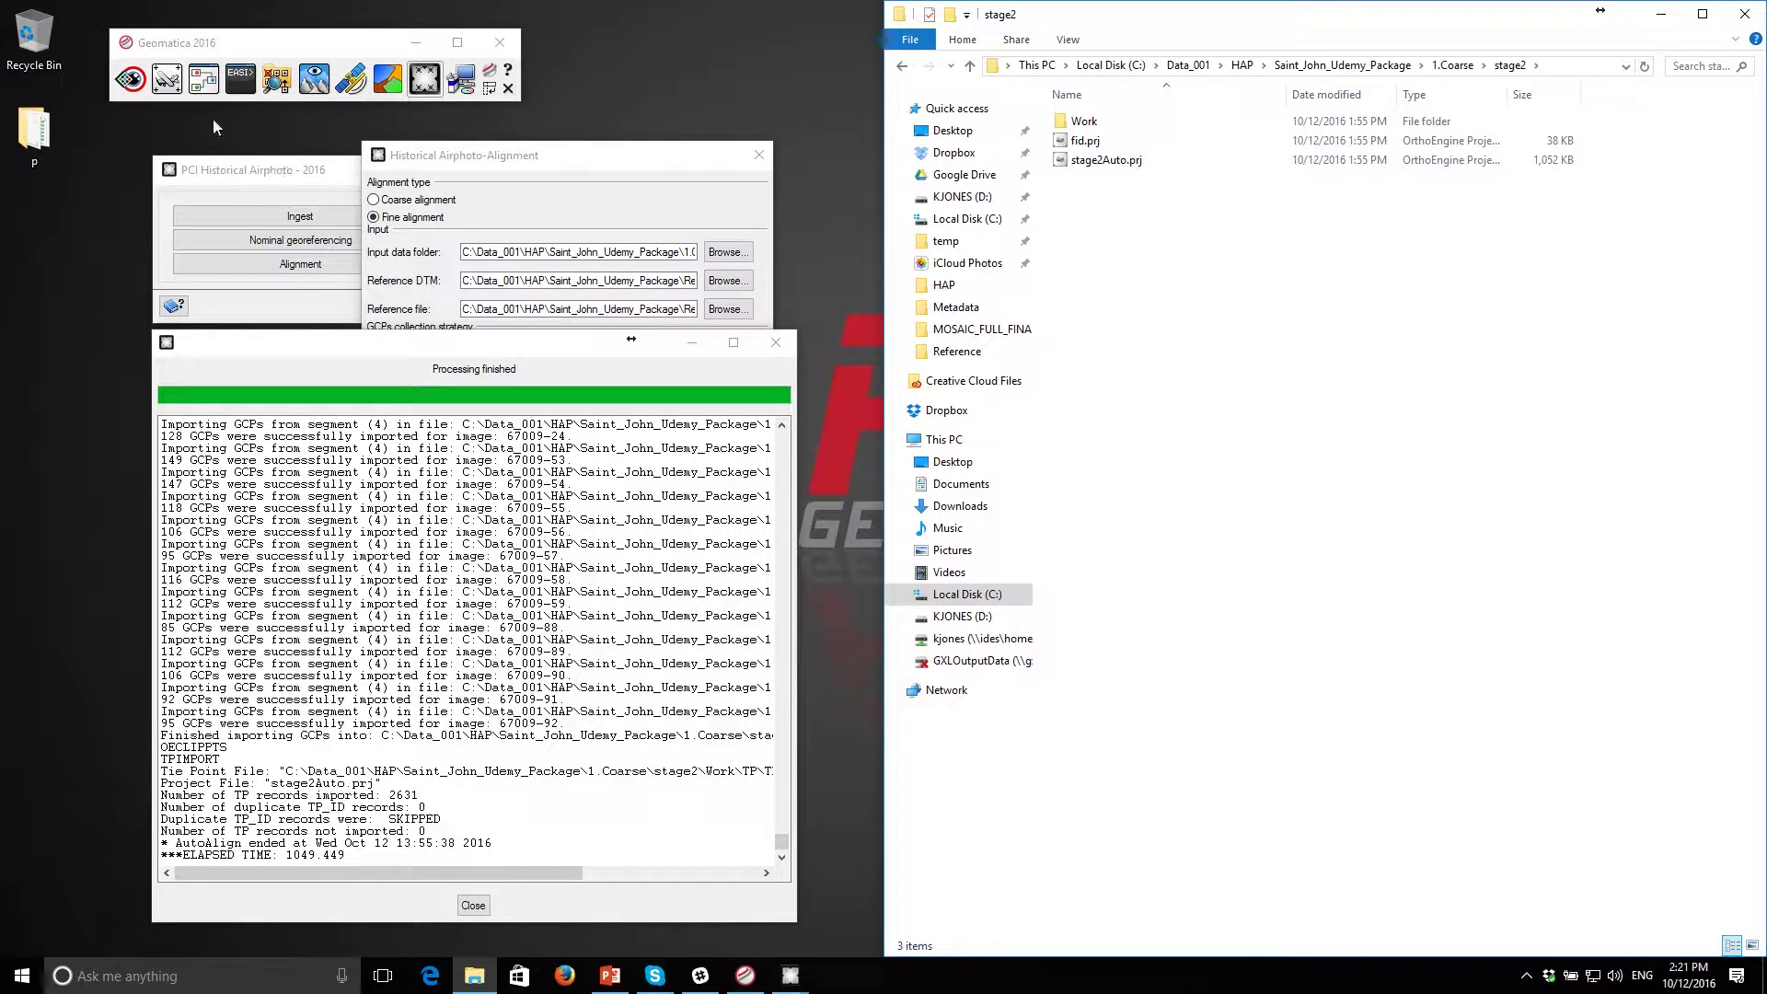
Open the stage2Auto.prj project in OrthoEngine and set the processing step to GCP/TP Collection.
{"action": "left_click", "coordinate": [168, 81]}
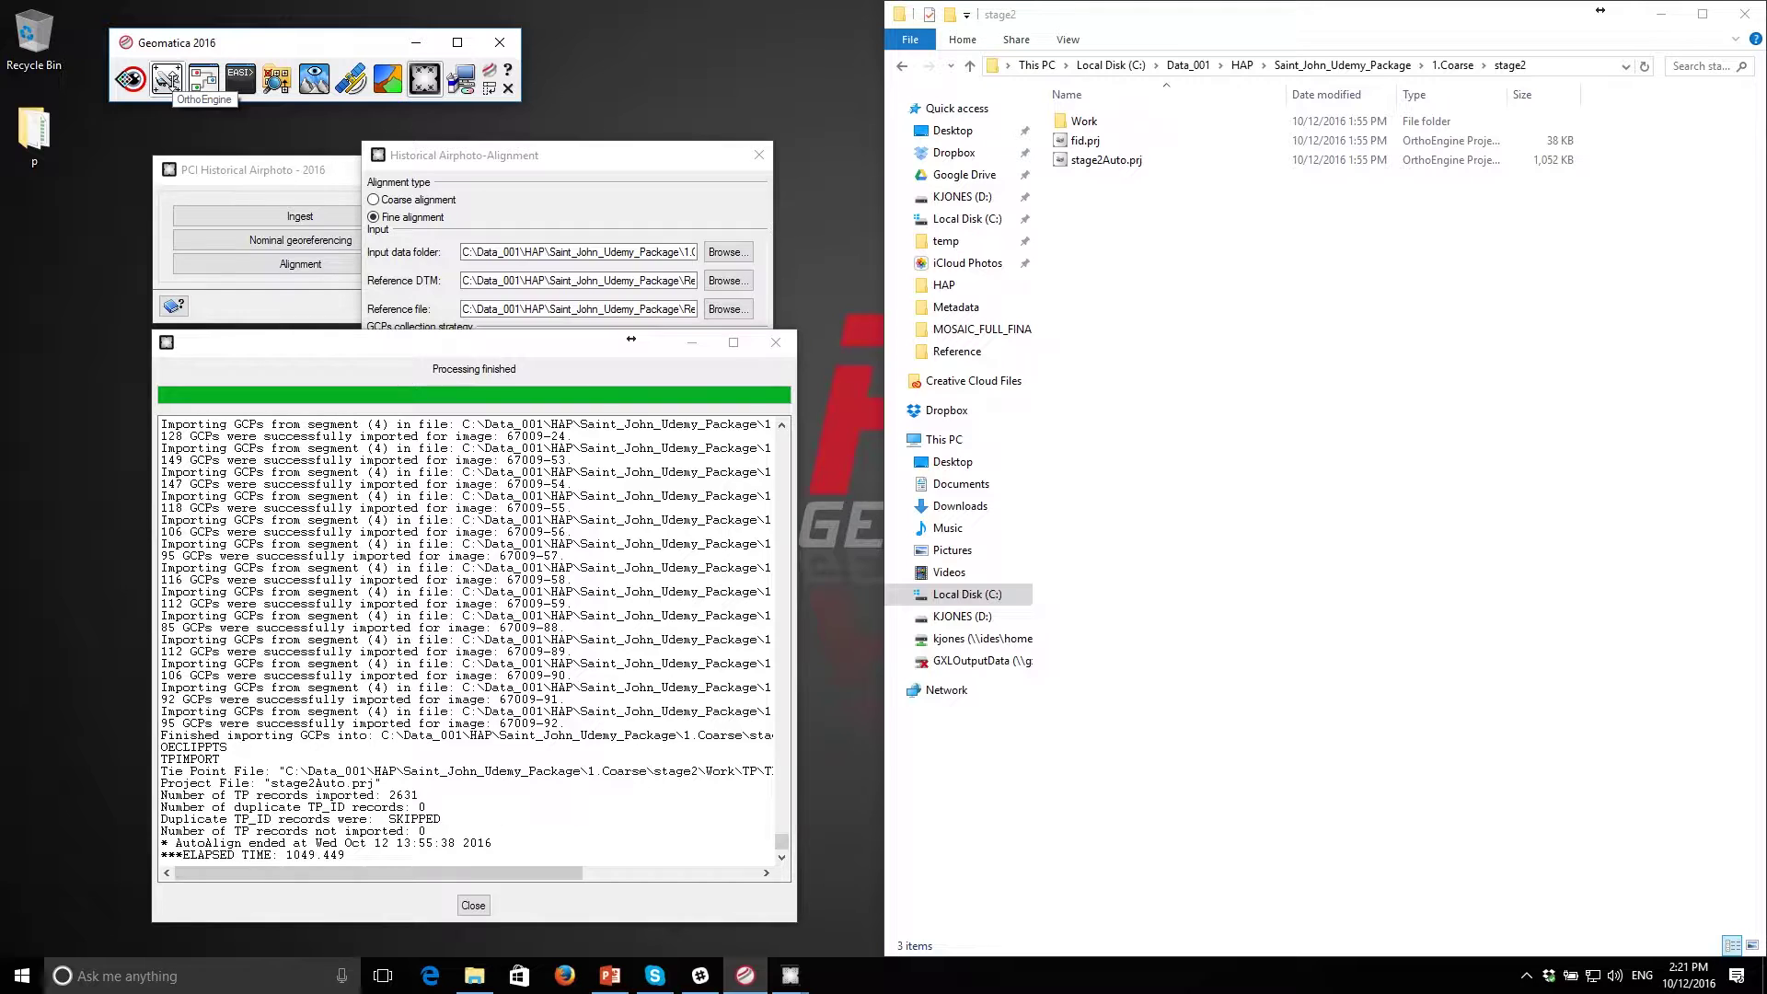
{"action": "left_click_drag", "start_coordinate": [780, 406], "coordinate": [288, 257]}
{"action": "left_click_drag", "start_coordinate": [1104, 160], "coordinate": [320, 318]}
{"action": "left_click", "coordinate": [221, 320]}
{"action": "left_click", "coordinate": [215, 361]}
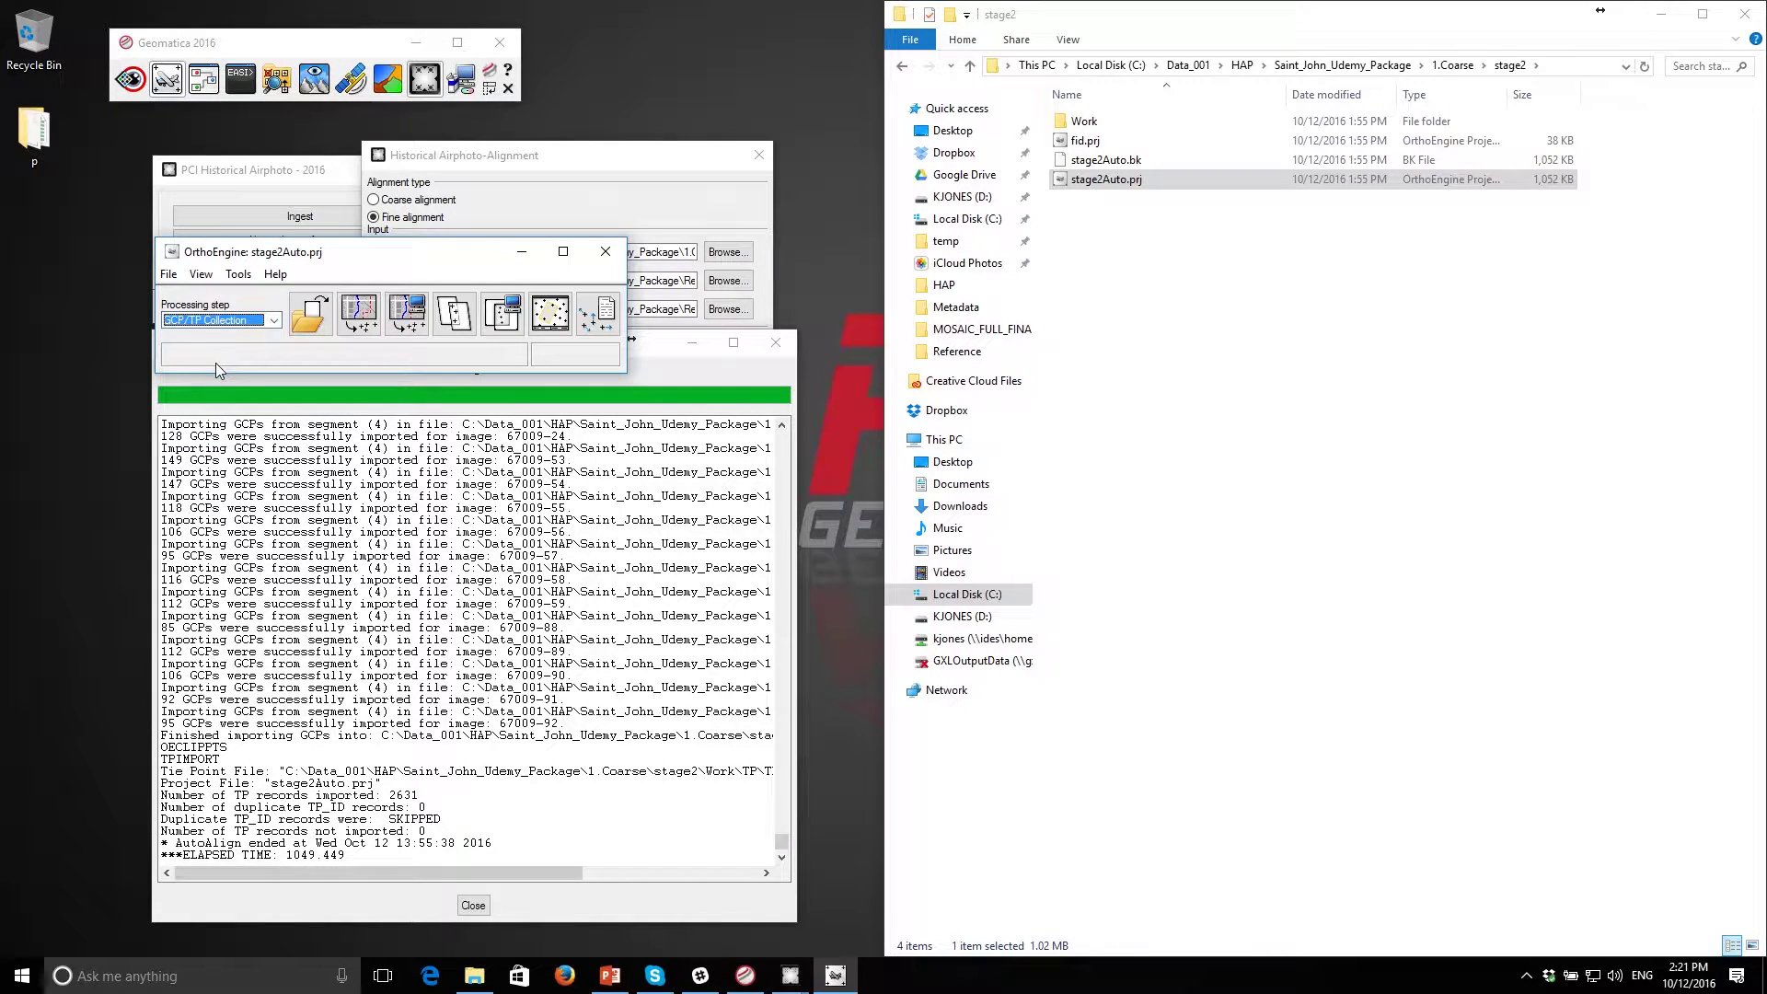
Open the project overview and show the GCPs of all the images in it.
{"action": "left_click", "coordinate": [549, 314]}
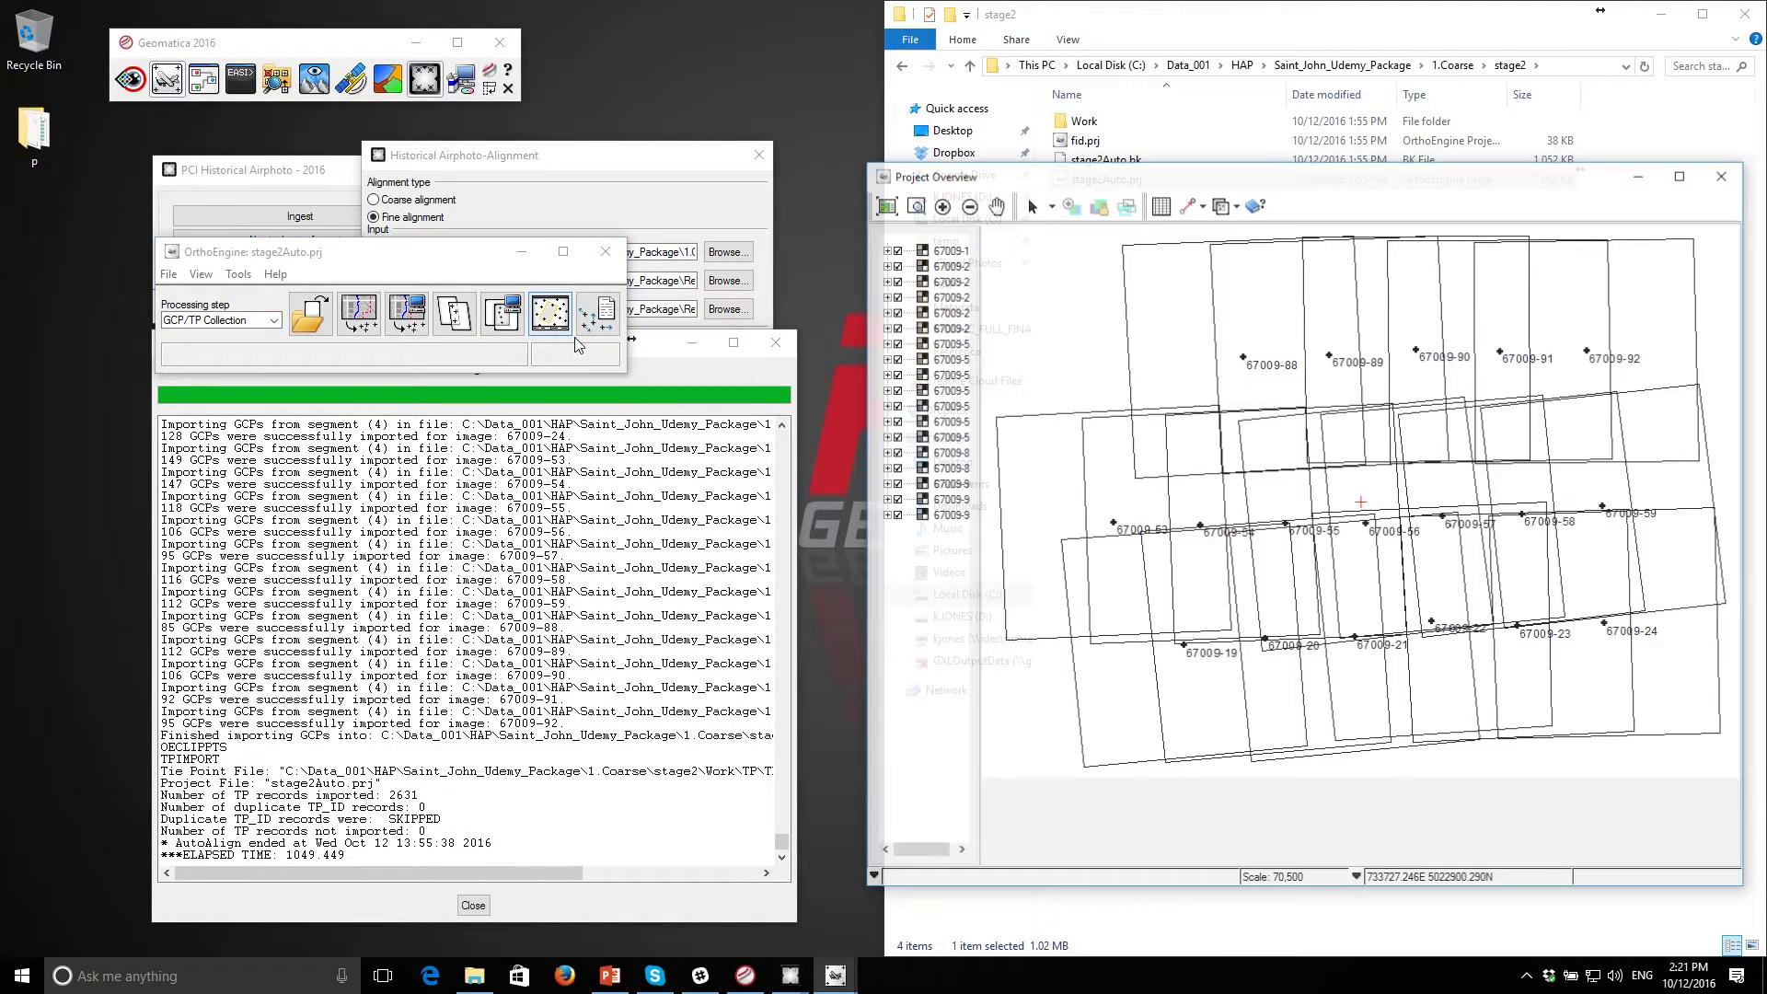
{"action": "left_click", "coordinate": [948, 250]}
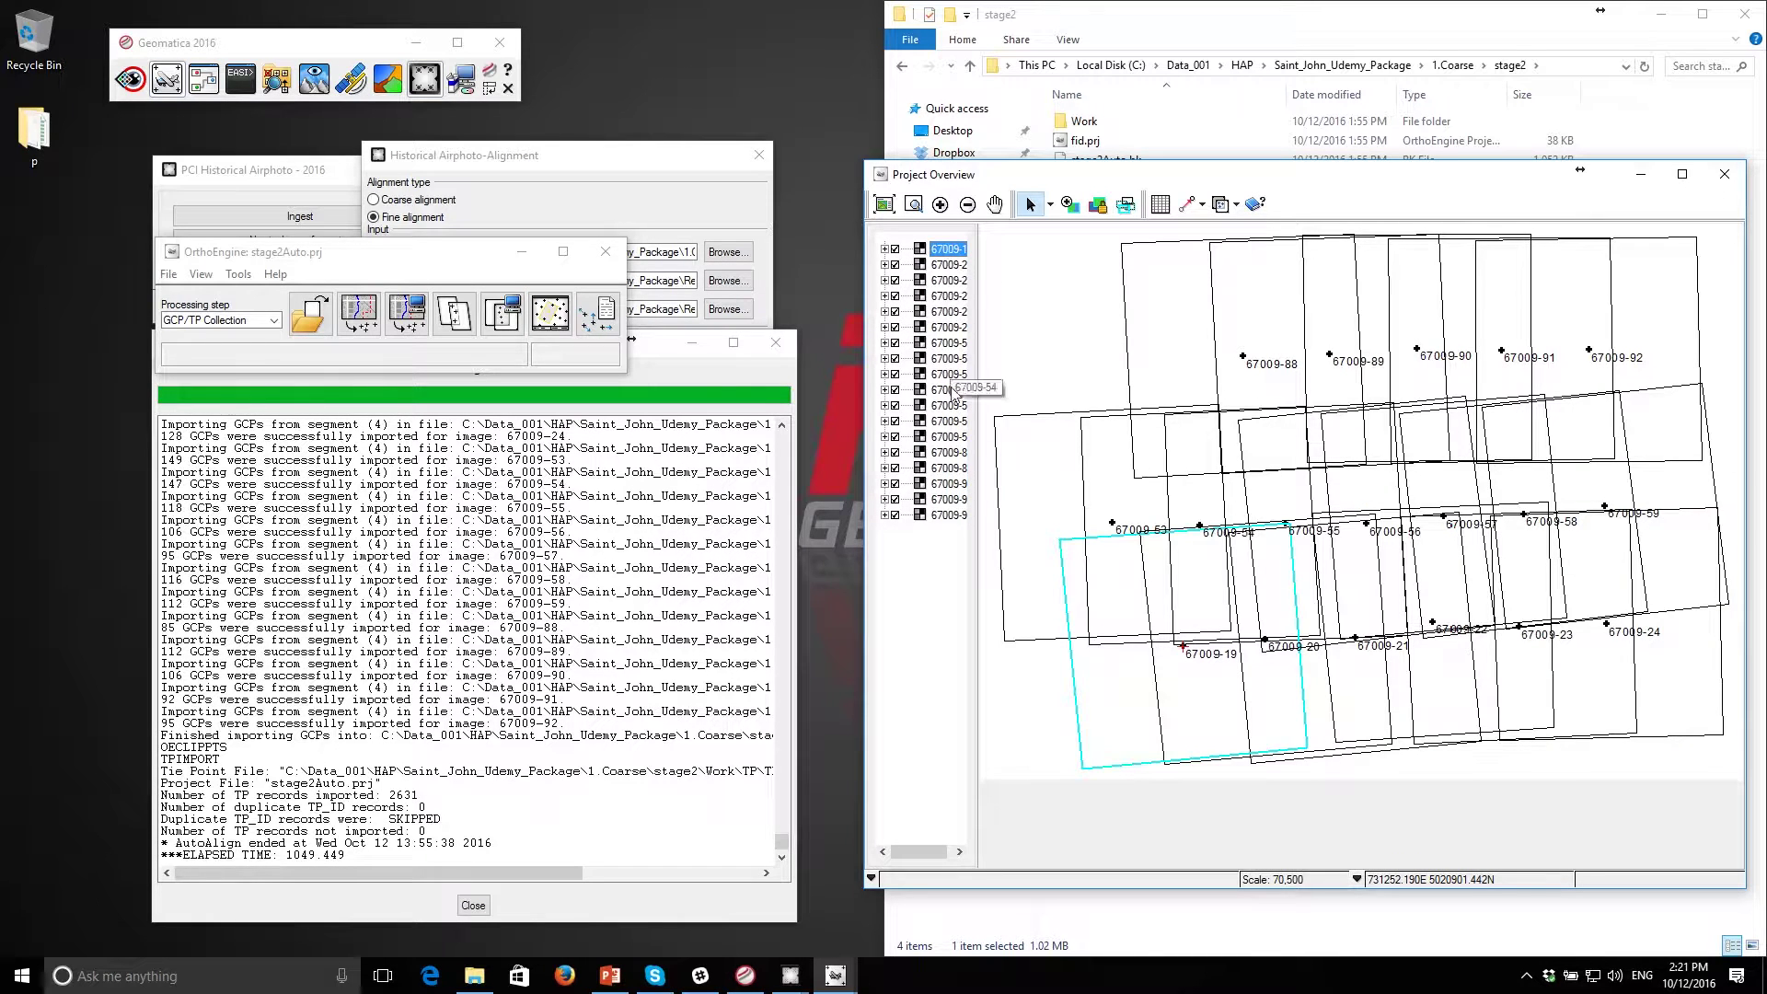
{"action": "left_click", "coordinate": [948, 515], "text": "shift"}
{"action": "right_click", "coordinate": [948, 502]}
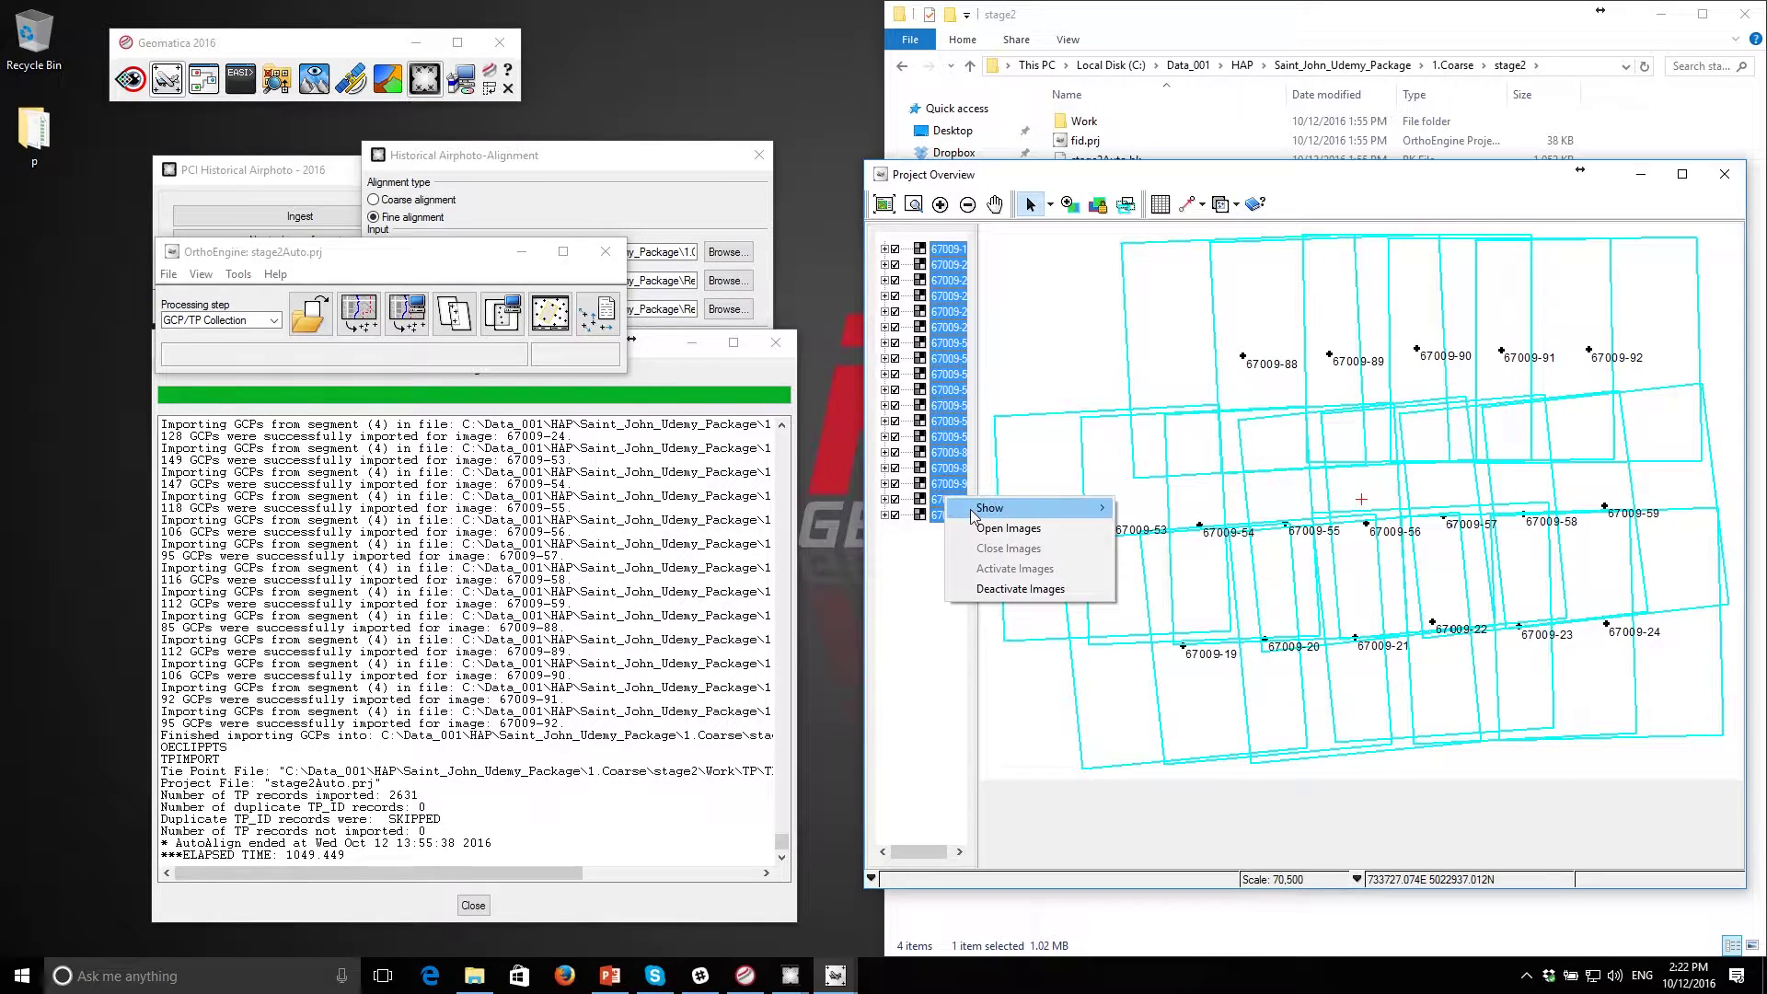
{"action": "mouse_move", "coordinate": [994, 507]}
{"action": "left_click", "coordinate": [1151, 590]}
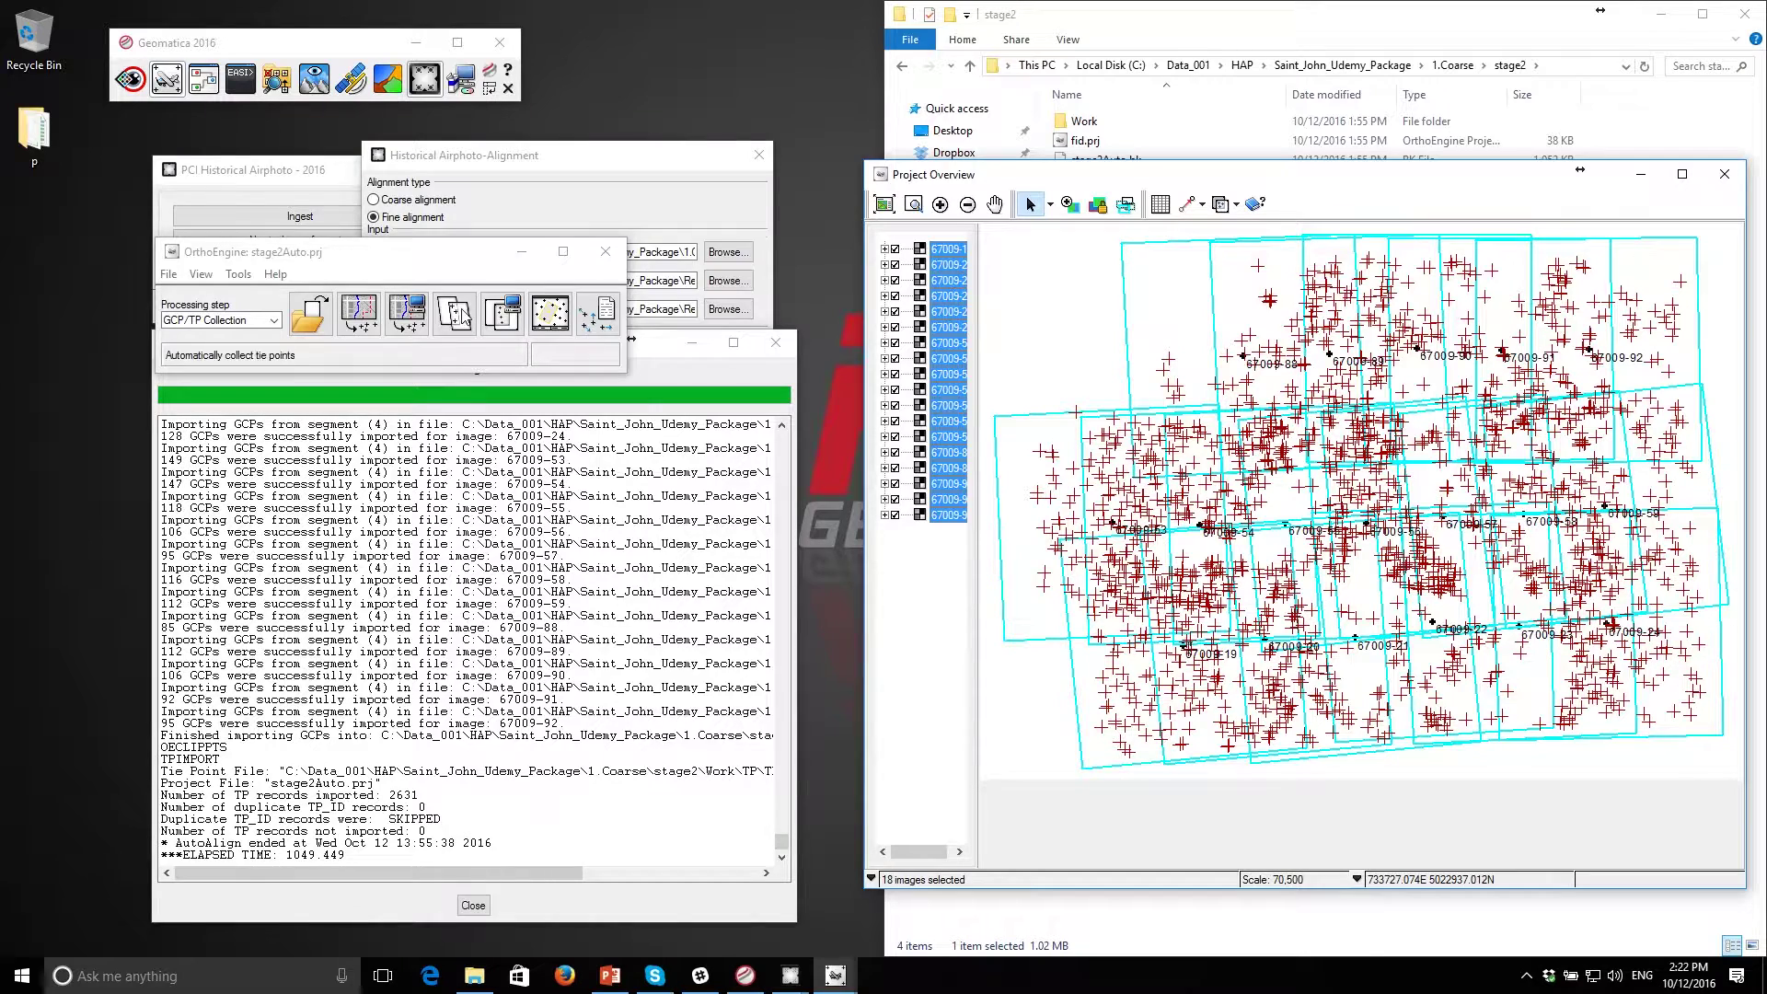
Open the Raw Image Summary Table from the project overview, keeping it clear of the OrthoEngine window.
{"action": "mouse_move", "coordinate": [330, 255]}
{"action": "left_mouse_down"}
{"action": "mouse_move", "coordinate": [337, 301]}
{"action": "mouse_move", "coordinate": [327, 290]}
{"action": "left_mouse_up"}
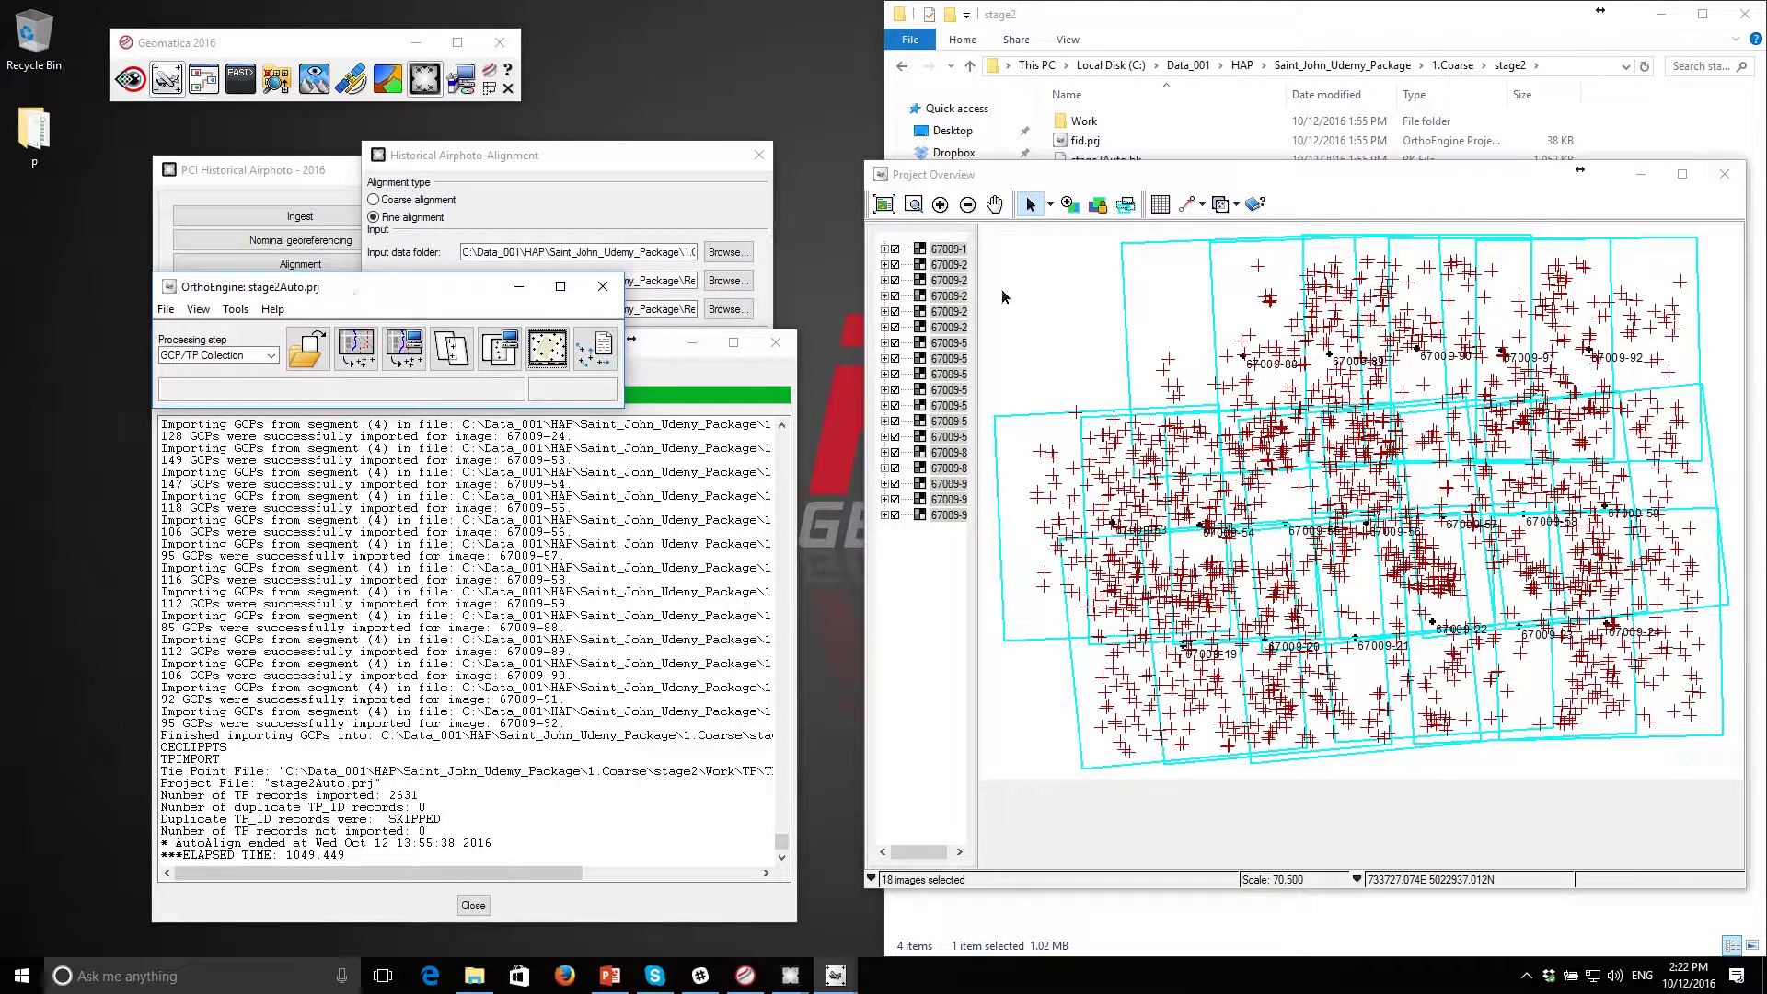
{"action": "left_click", "coordinate": [1161, 205]}
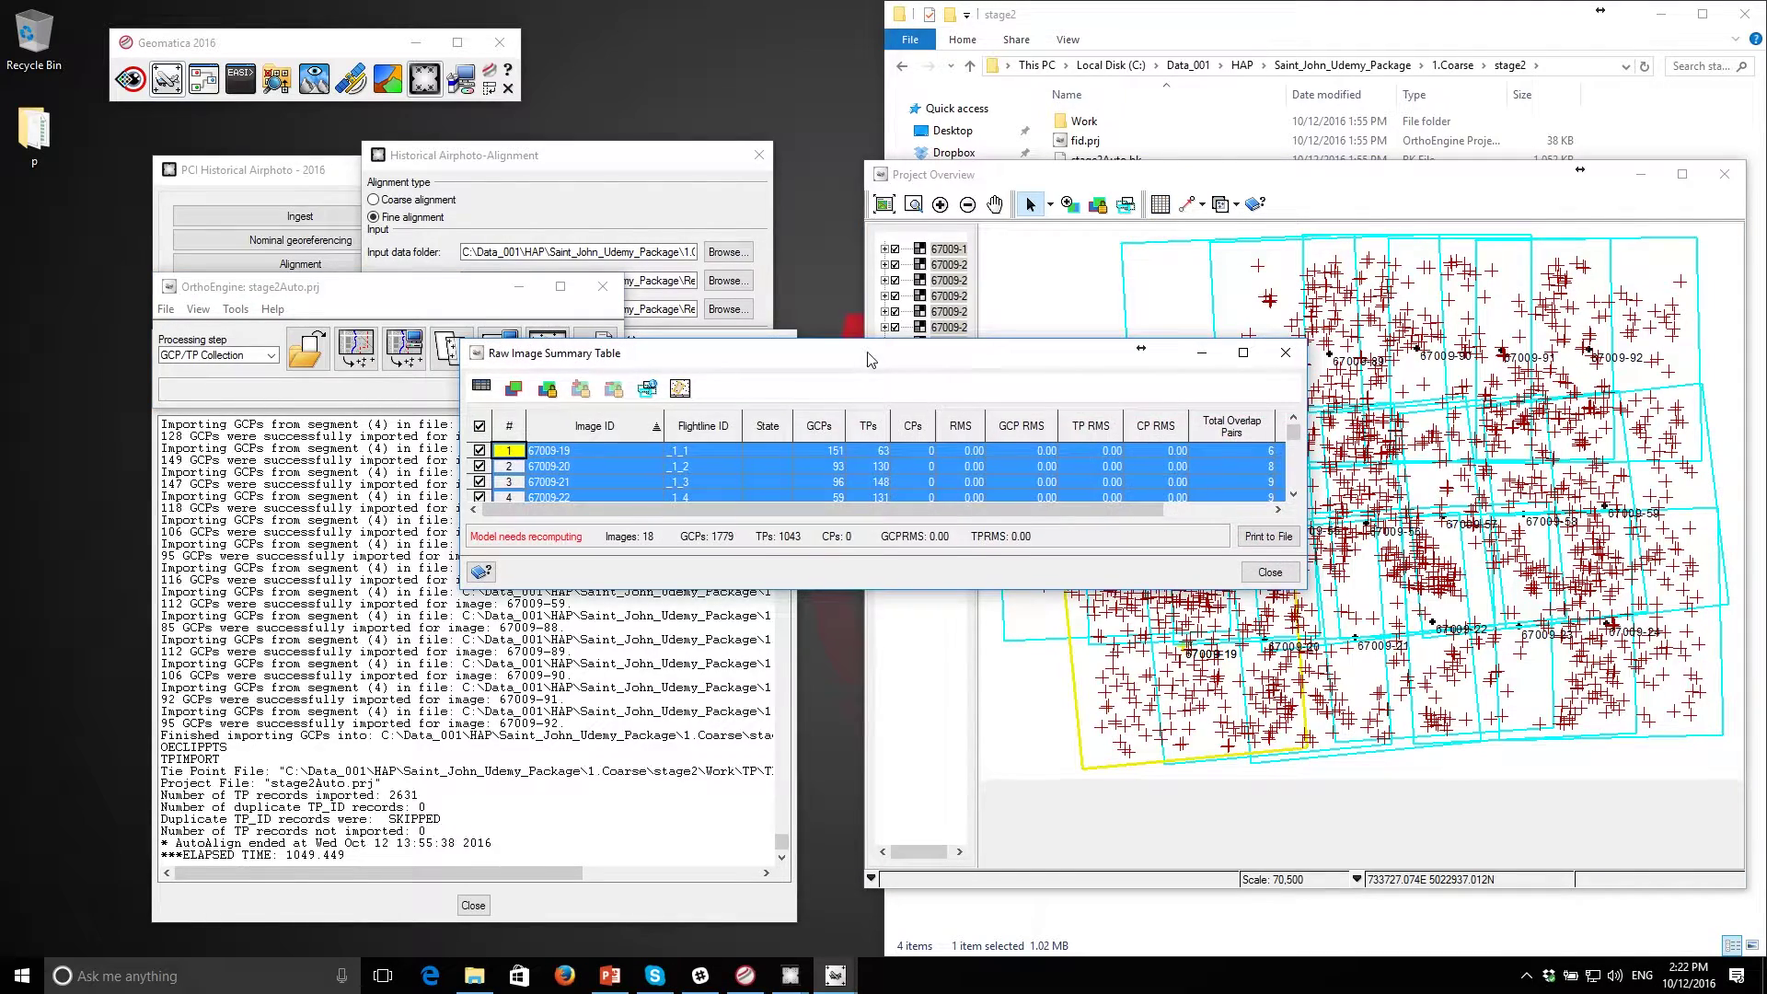
{"action": "left_click_drag", "start_coordinate": [870, 359], "coordinate": [856, 589]}
Enable continuous model computation in the bundle adjustment settings and compute the model as a traditional block bundle.
{"action": "left_click", "coordinate": [198, 309]}
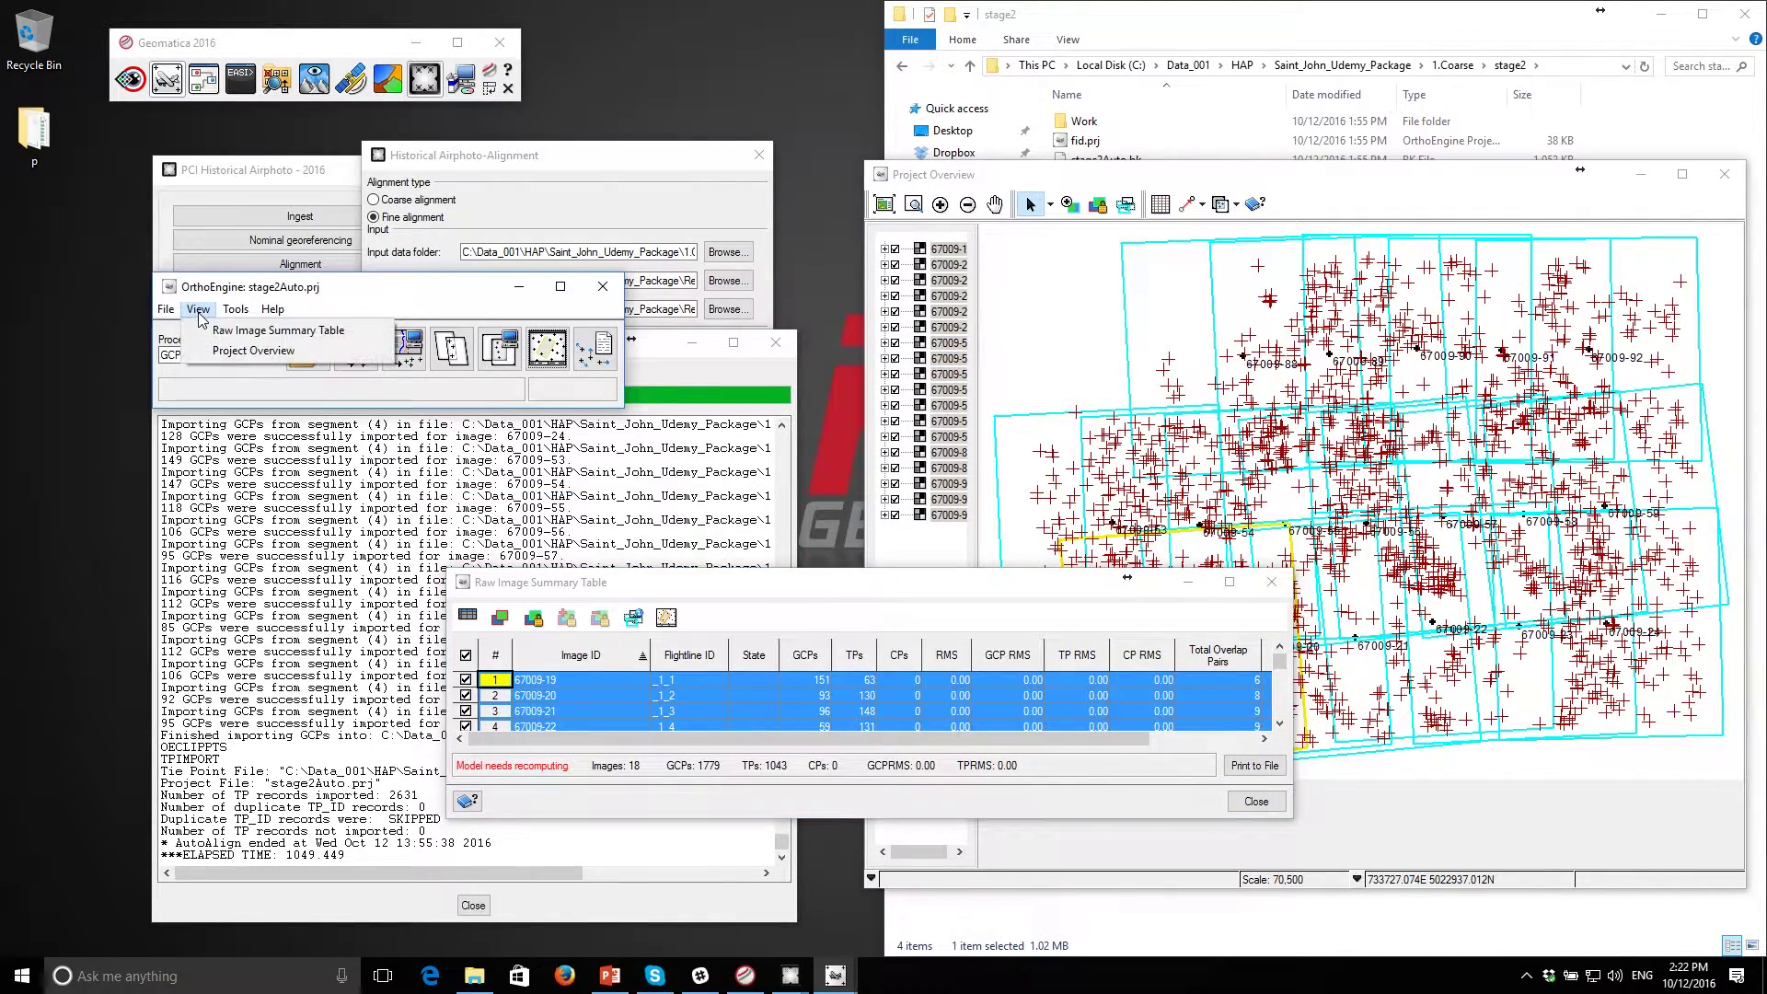
{"action": "left_click", "coordinate": [235, 309]}
{"action": "left_click", "coordinate": [276, 533]}
{"action": "left_click", "coordinate": [836, 531]}
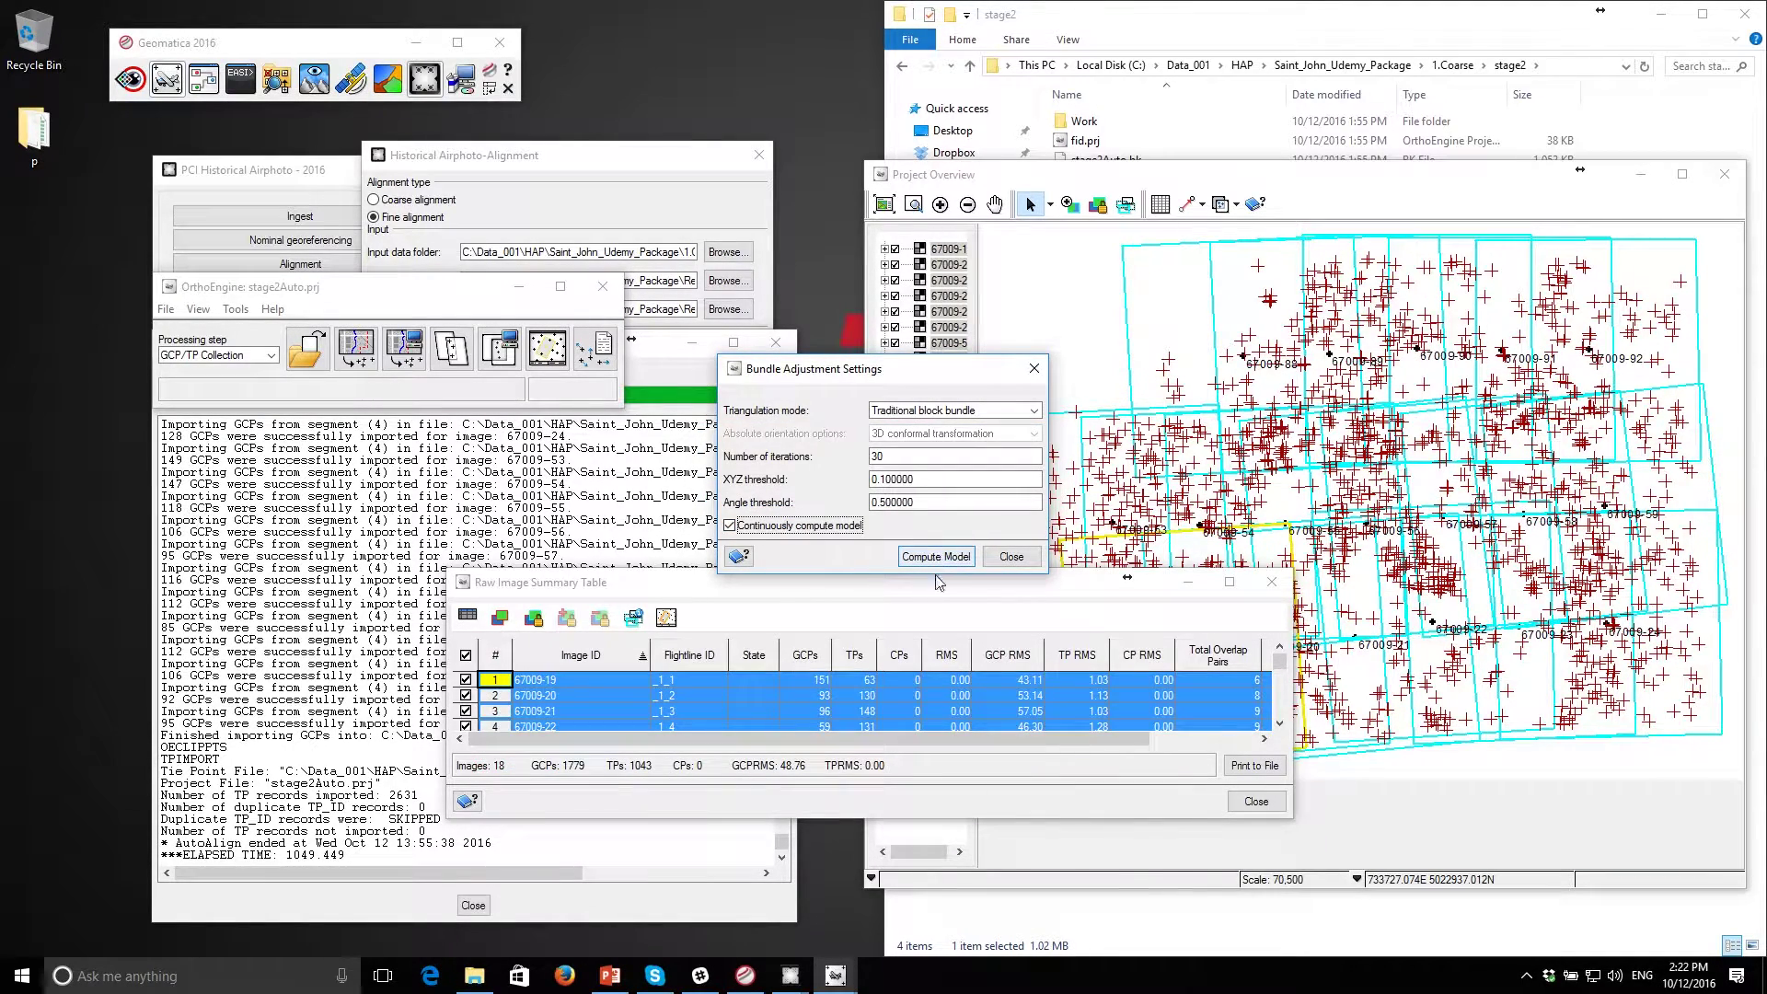
{"action": "left_click", "coordinate": [1030, 559]}
Enlarge the summary table, then sort the images by GCP count and by GCP RMS to examine the errors.
{"action": "left_click_drag", "start_coordinate": [935, 569], "coordinate": [741, 355]}
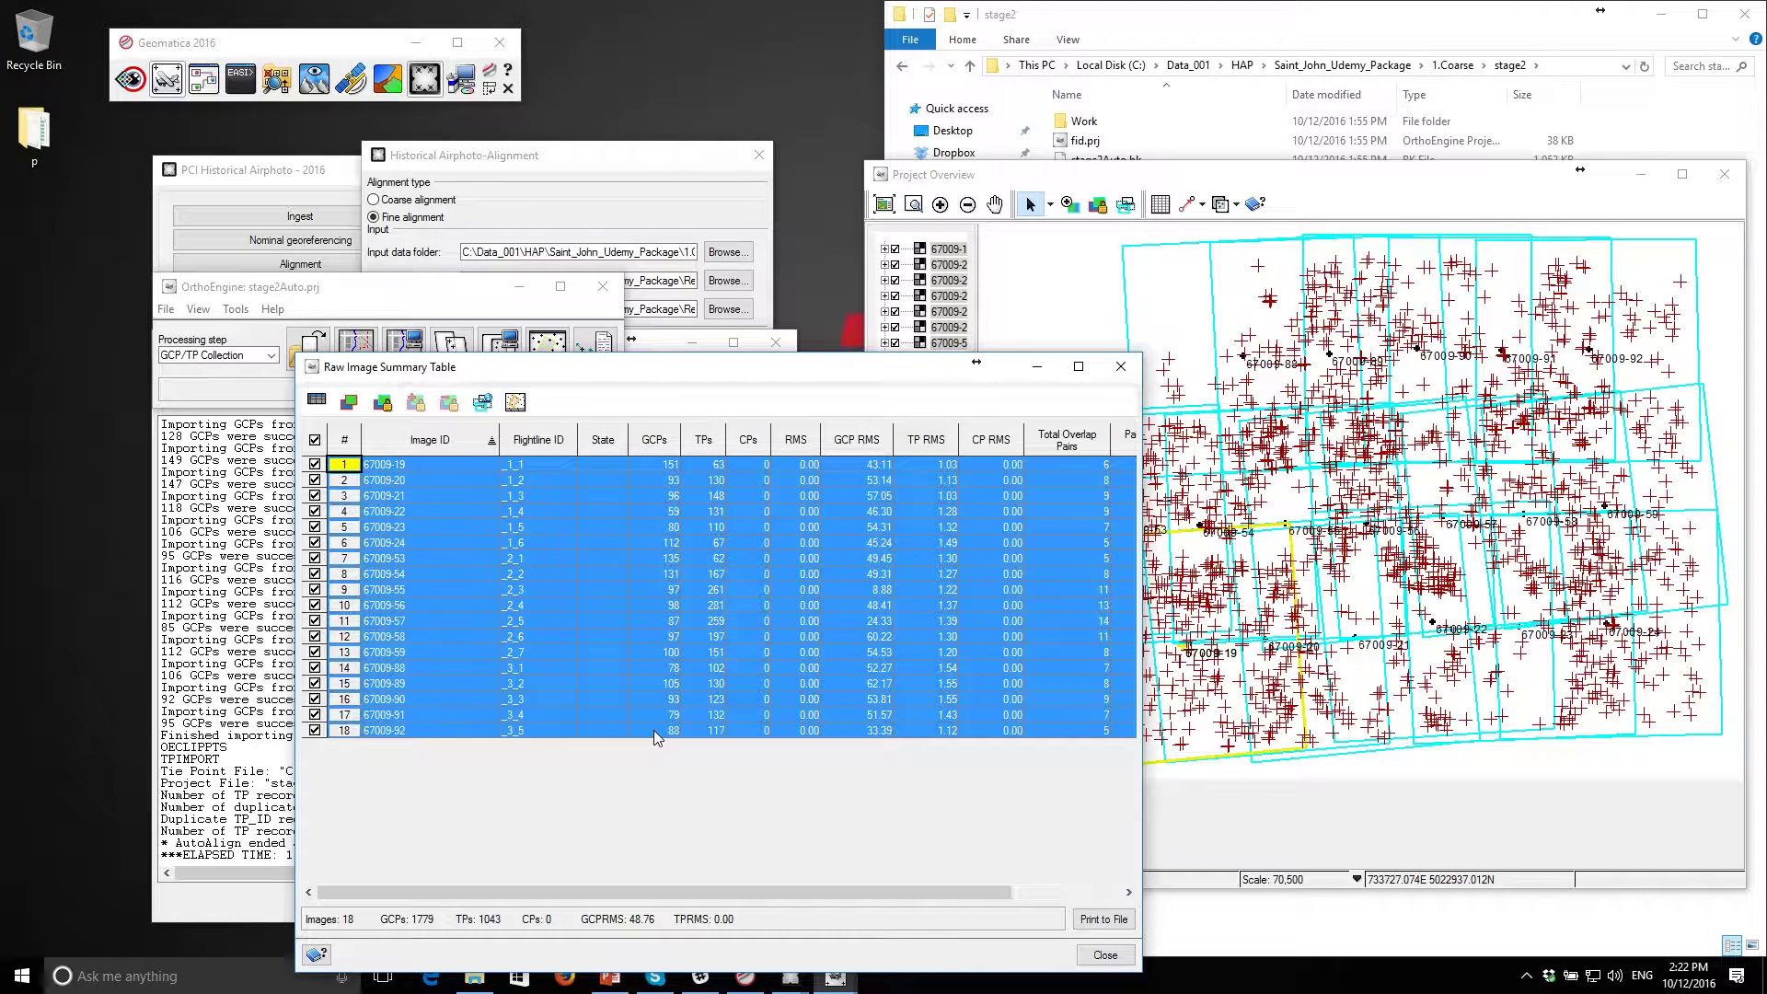
{"action": "left_click", "coordinate": [655, 441]}
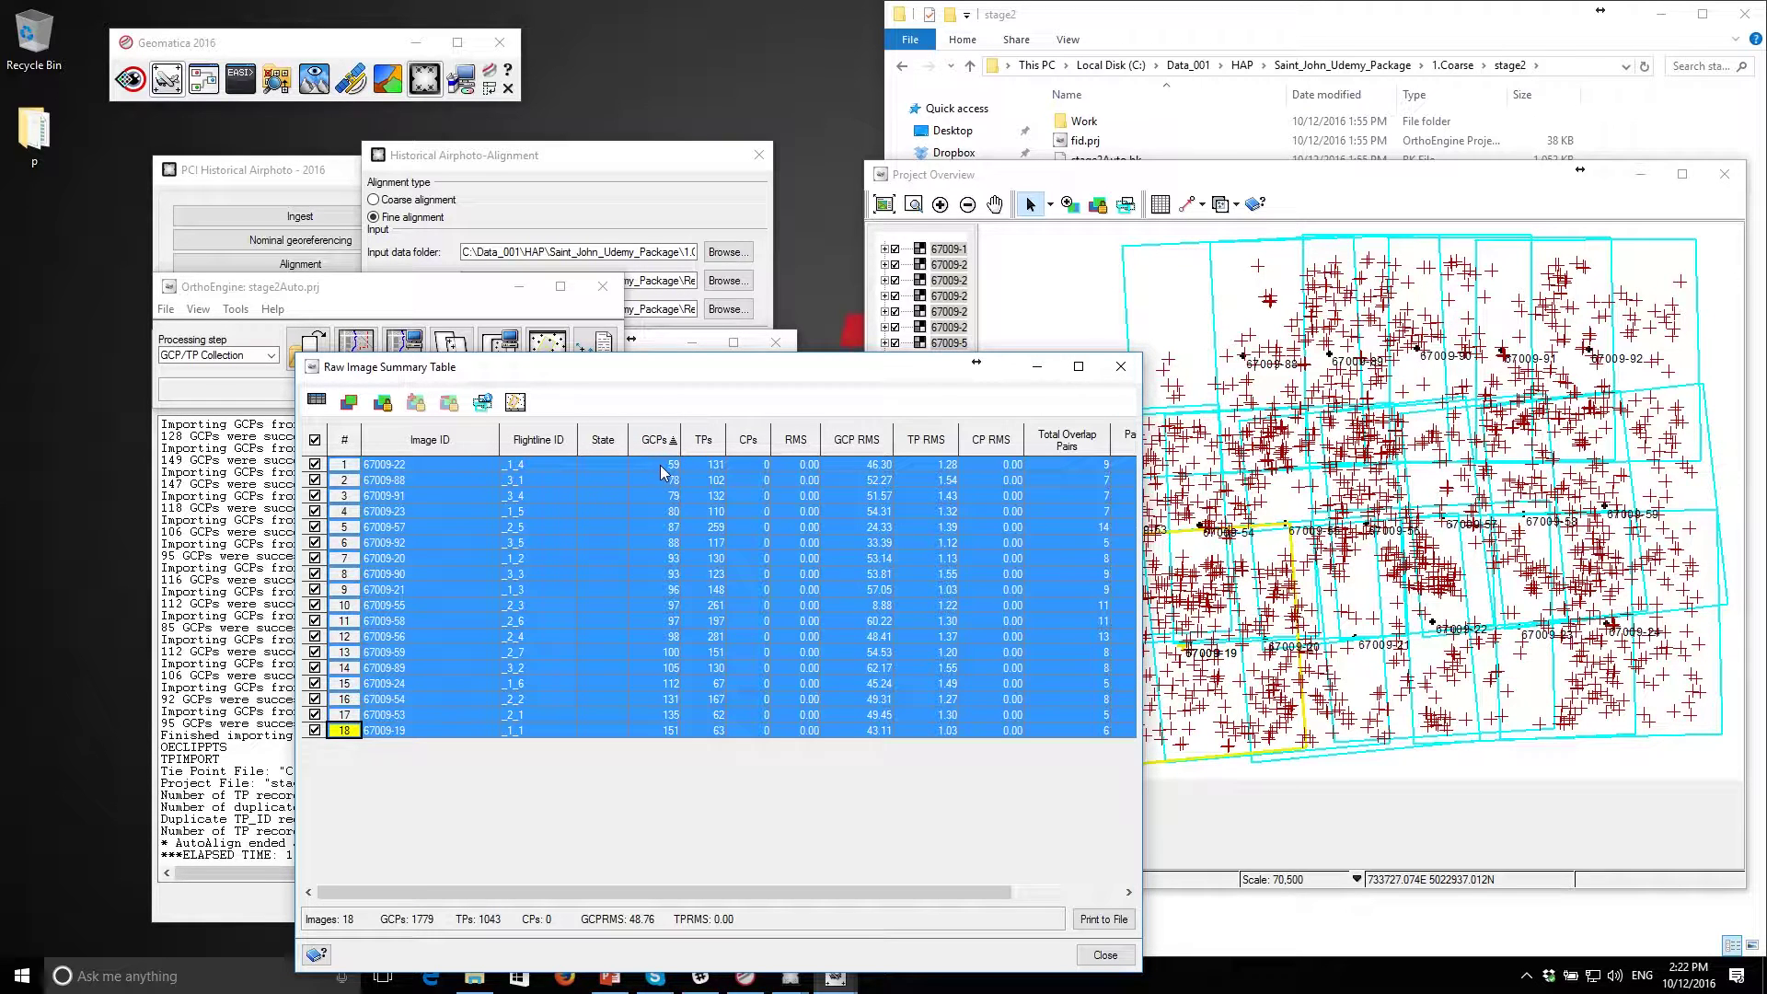
{"action": "left_click", "coordinate": [866, 441]}
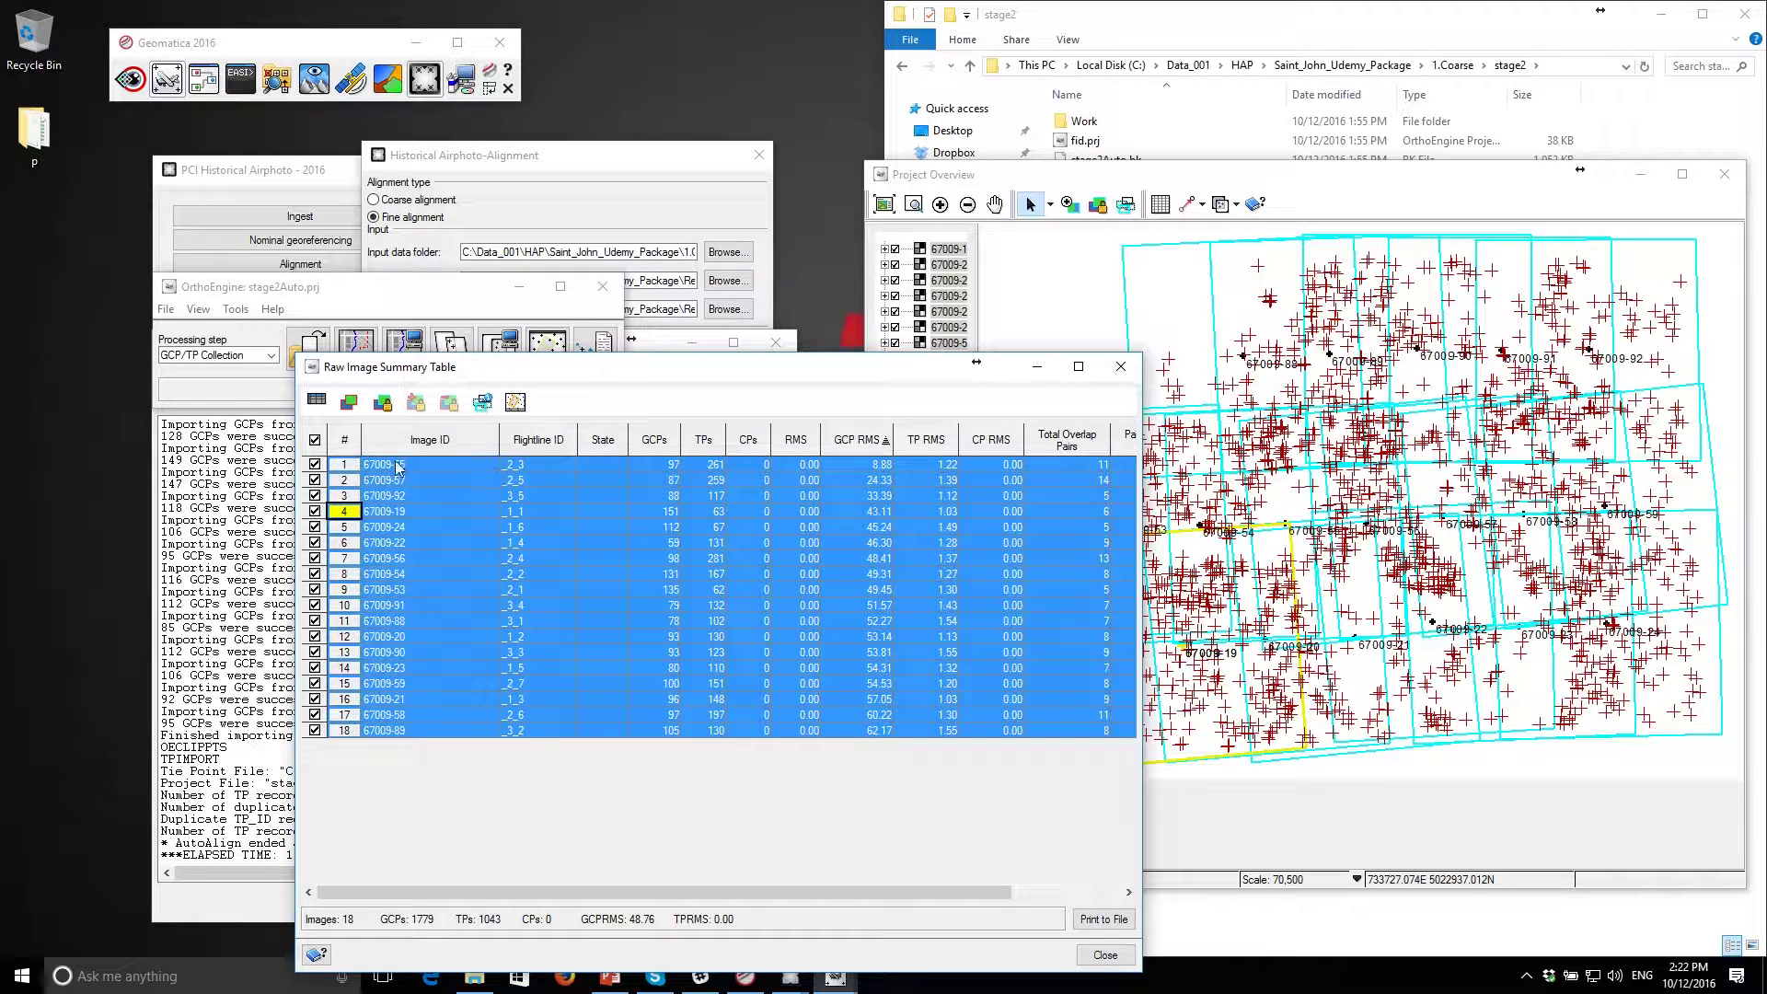
{"action": "left_click", "coordinate": [855, 465]}
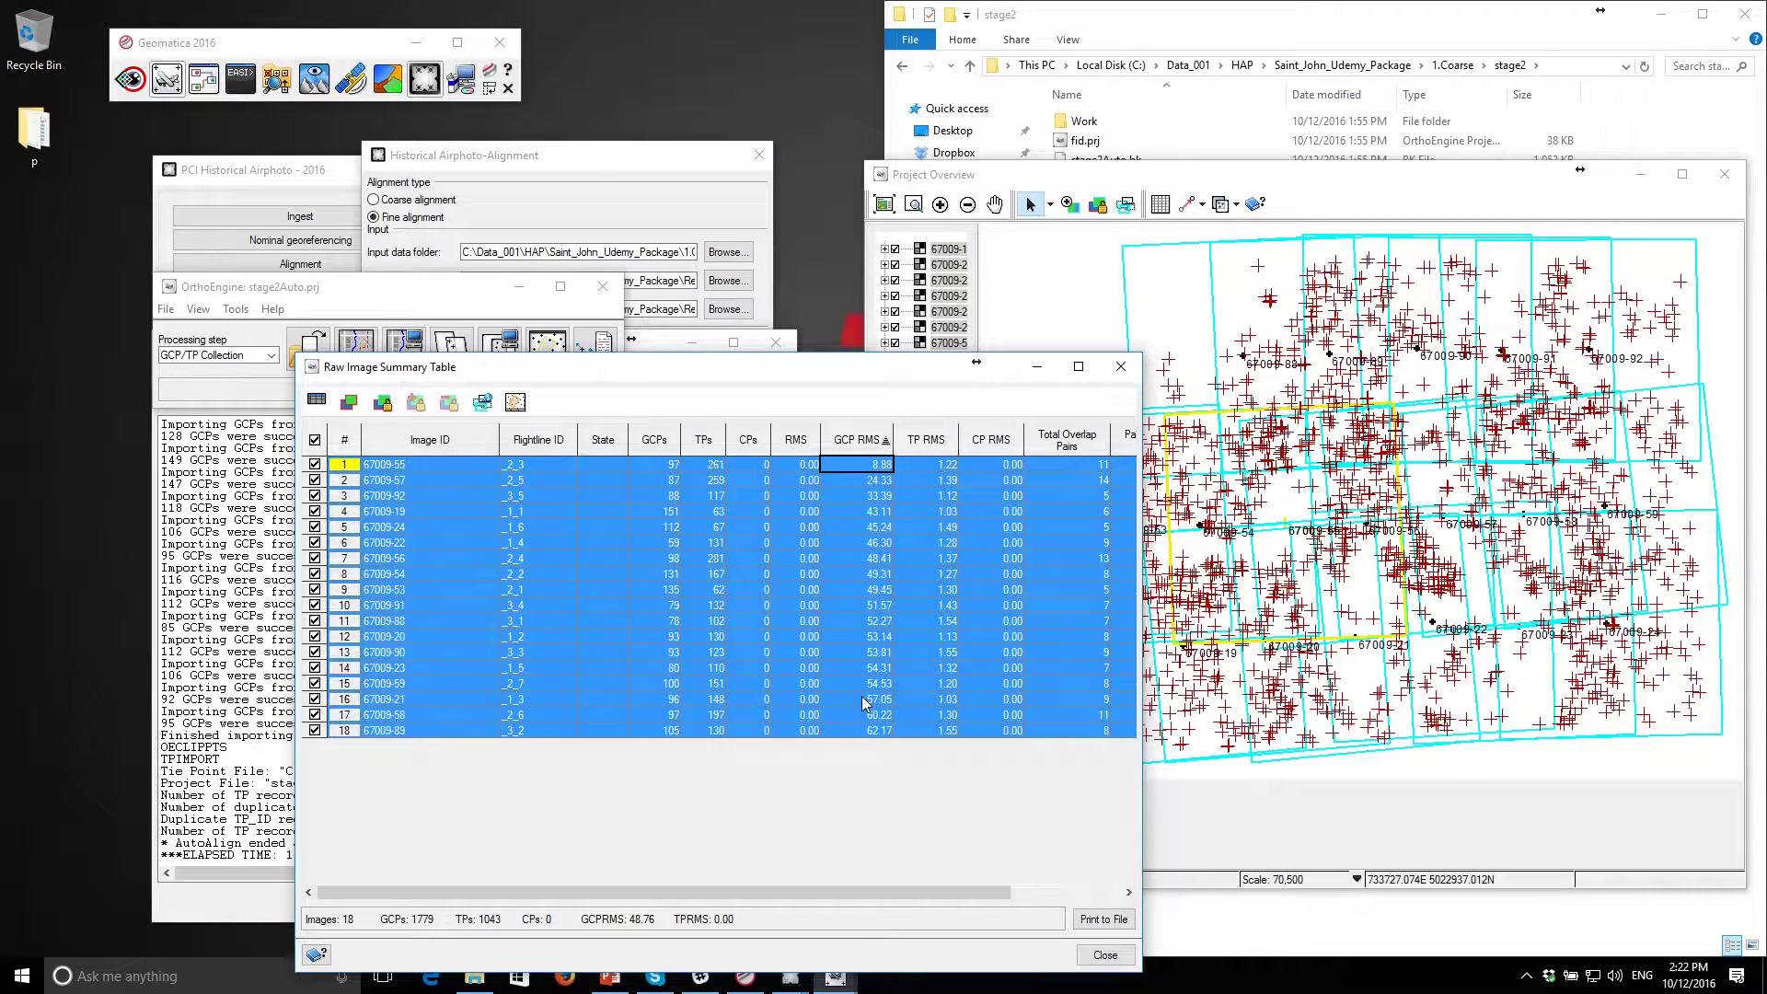
{"action": "left_click_drag", "start_coordinate": [683, 384], "coordinate": [564, 432]}
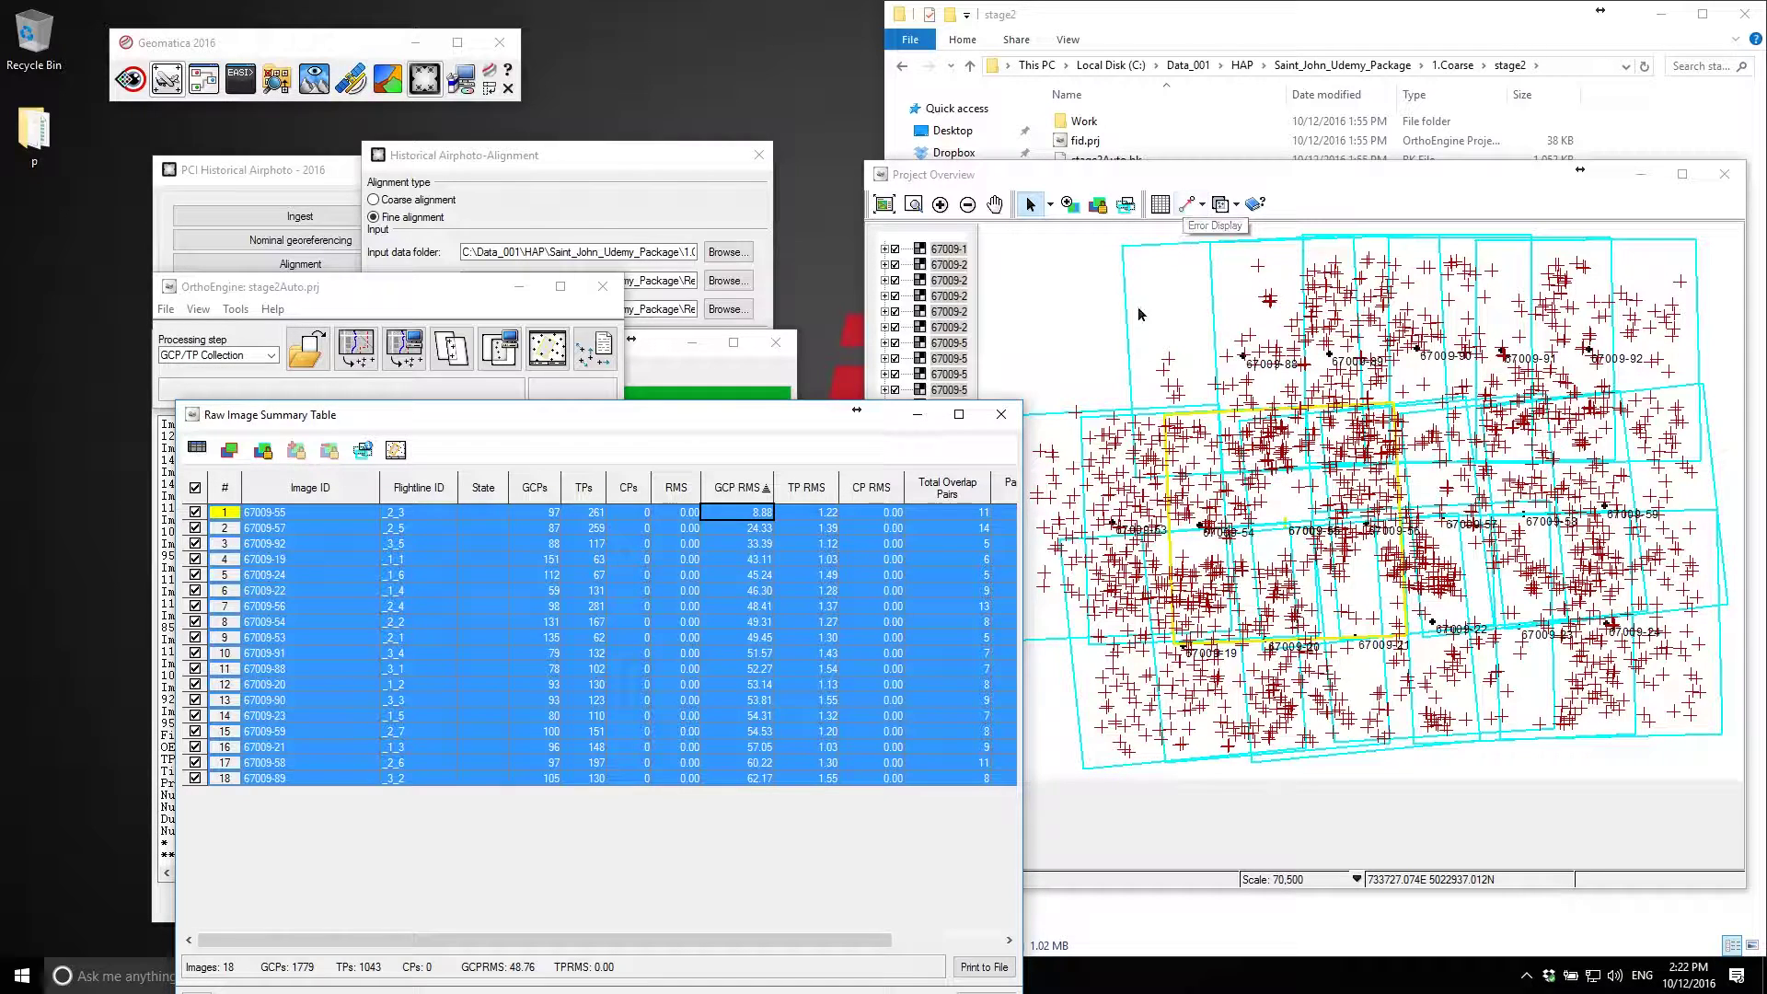
Show the tie points of all the images in the project overview.
{"action": "right_click", "coordinate": [960, 297]}
{"action": "left_click", "coordinate": [937, 250]}
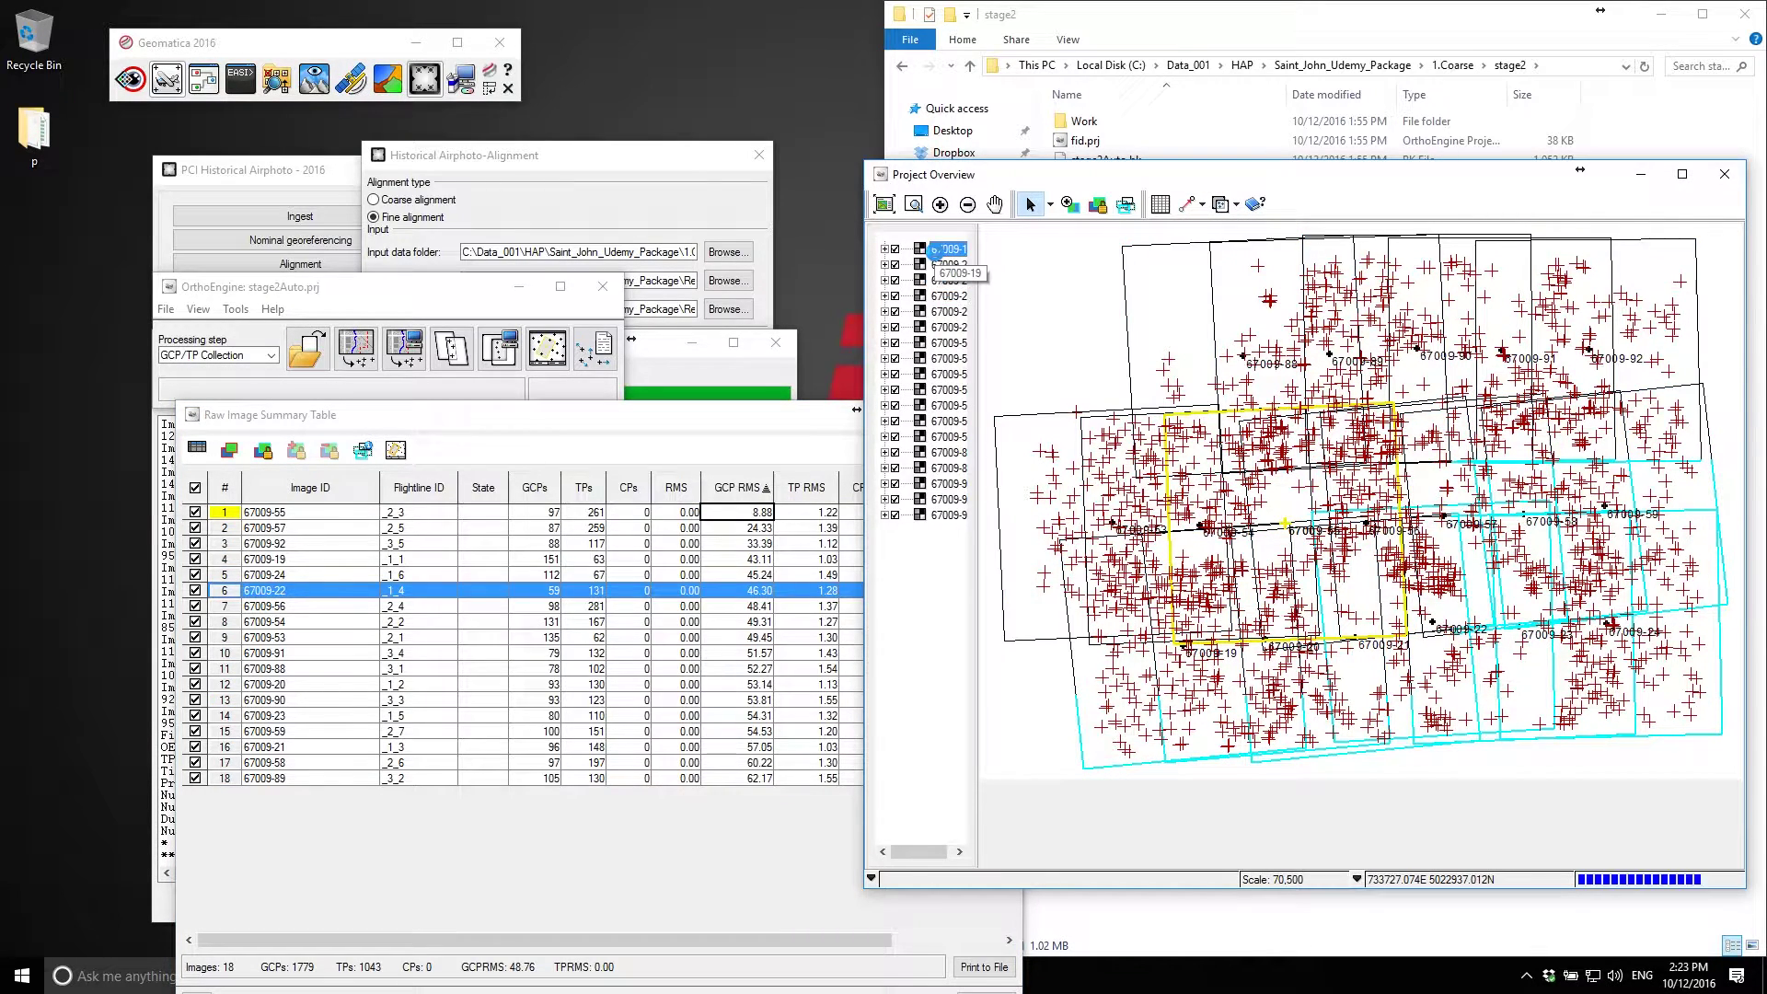
{"action": "left_click", "coordinate": [948, 515], "text": "shift"}
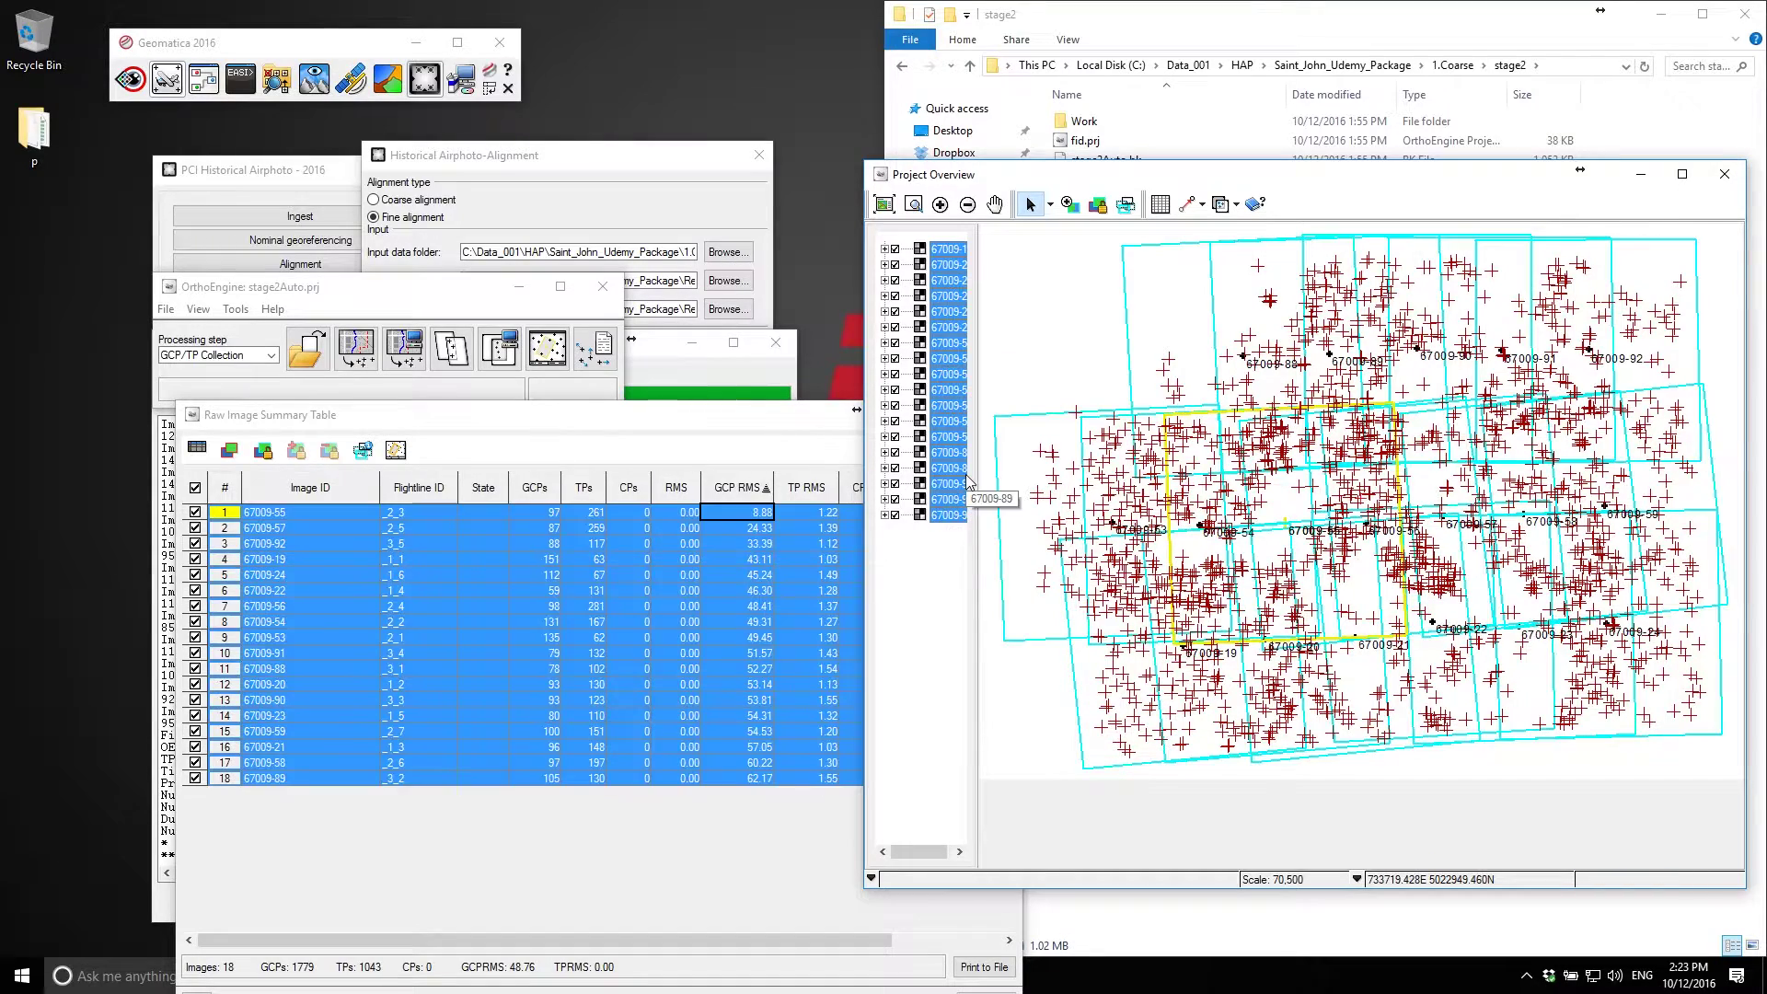
{"action": "right_click", "coordinate": [965, 475]}
{"action": "mouse_move", "coordinate": [1084, 493]}
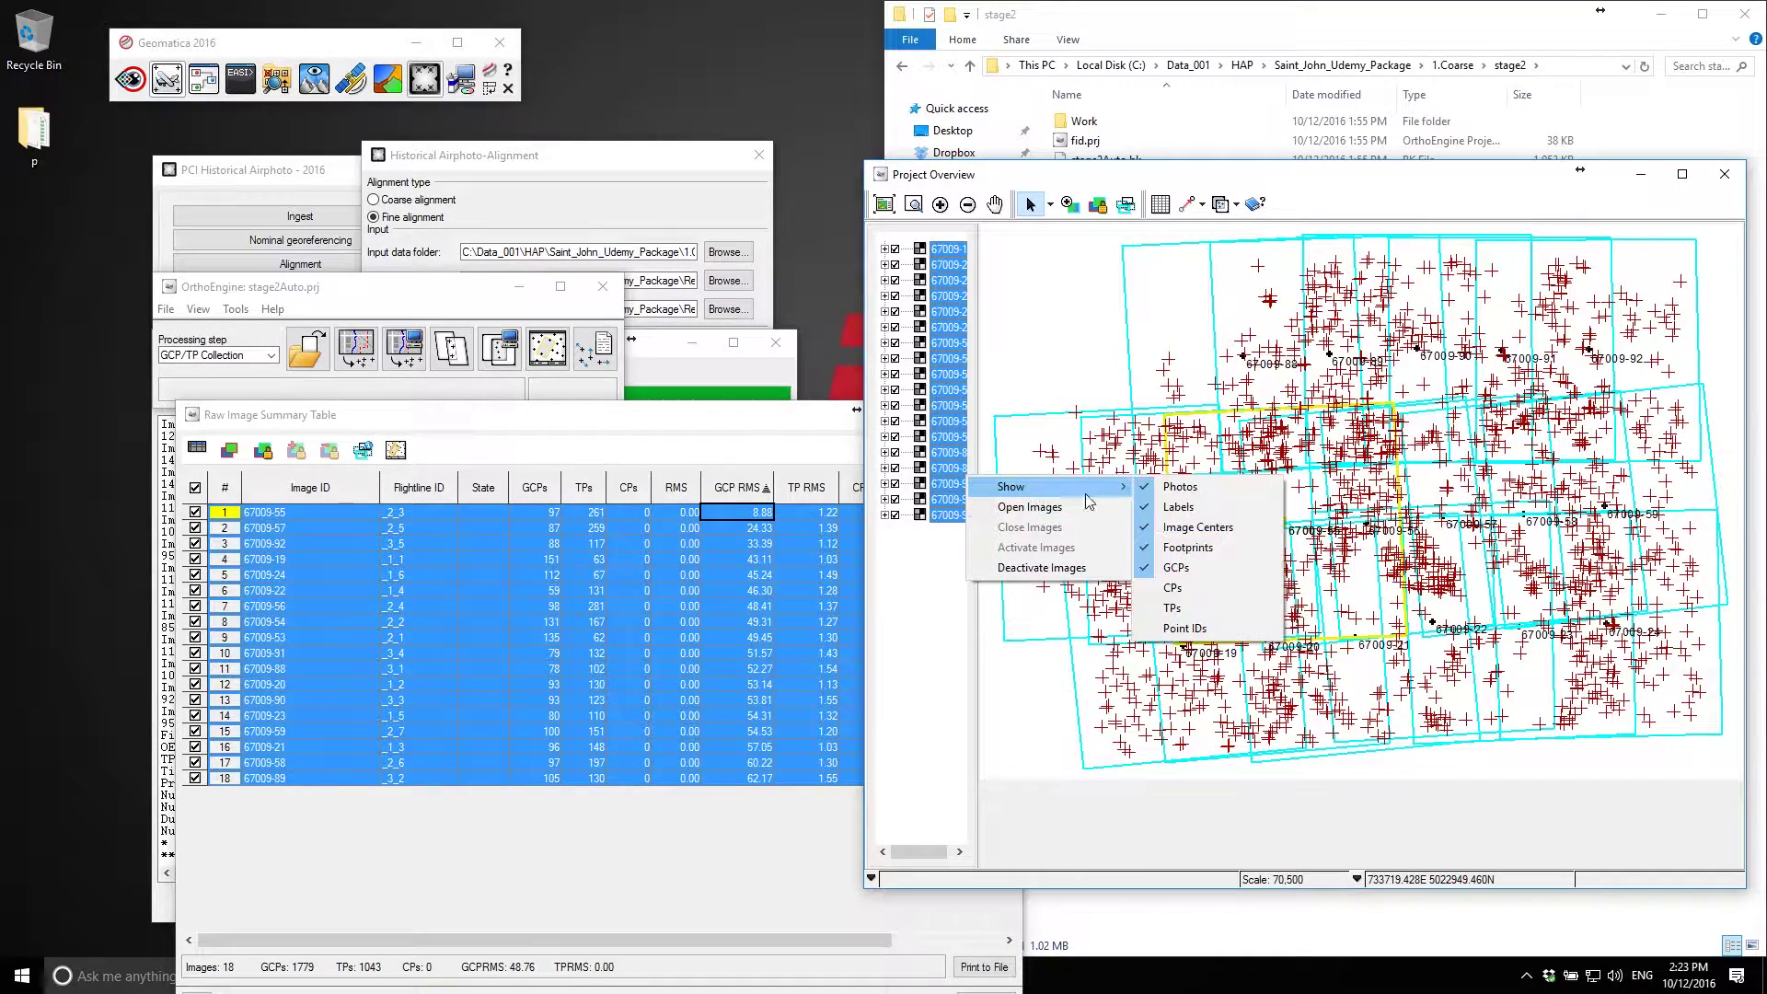
{"action": "left_click", "coordinate": [1211, 608]}
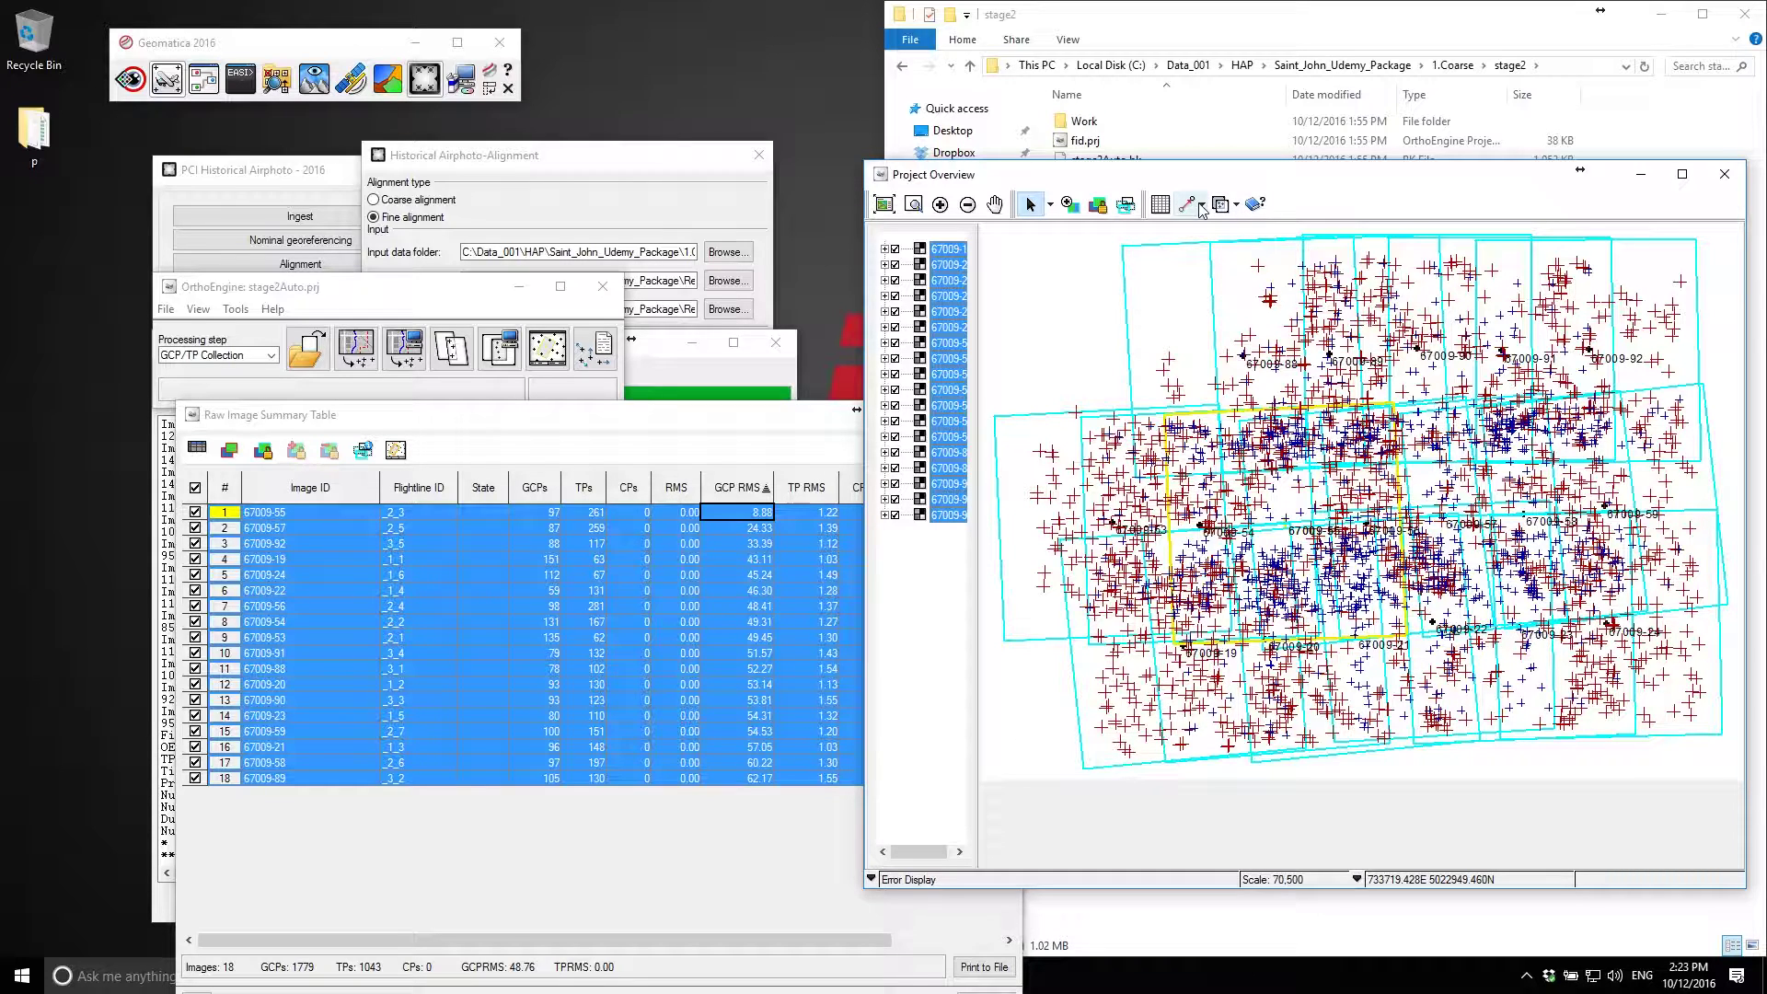
Hide the GCPs of all the images in the overview and move the summary table aside.
{"action": "right_click", "coordinate": [949, 297]}
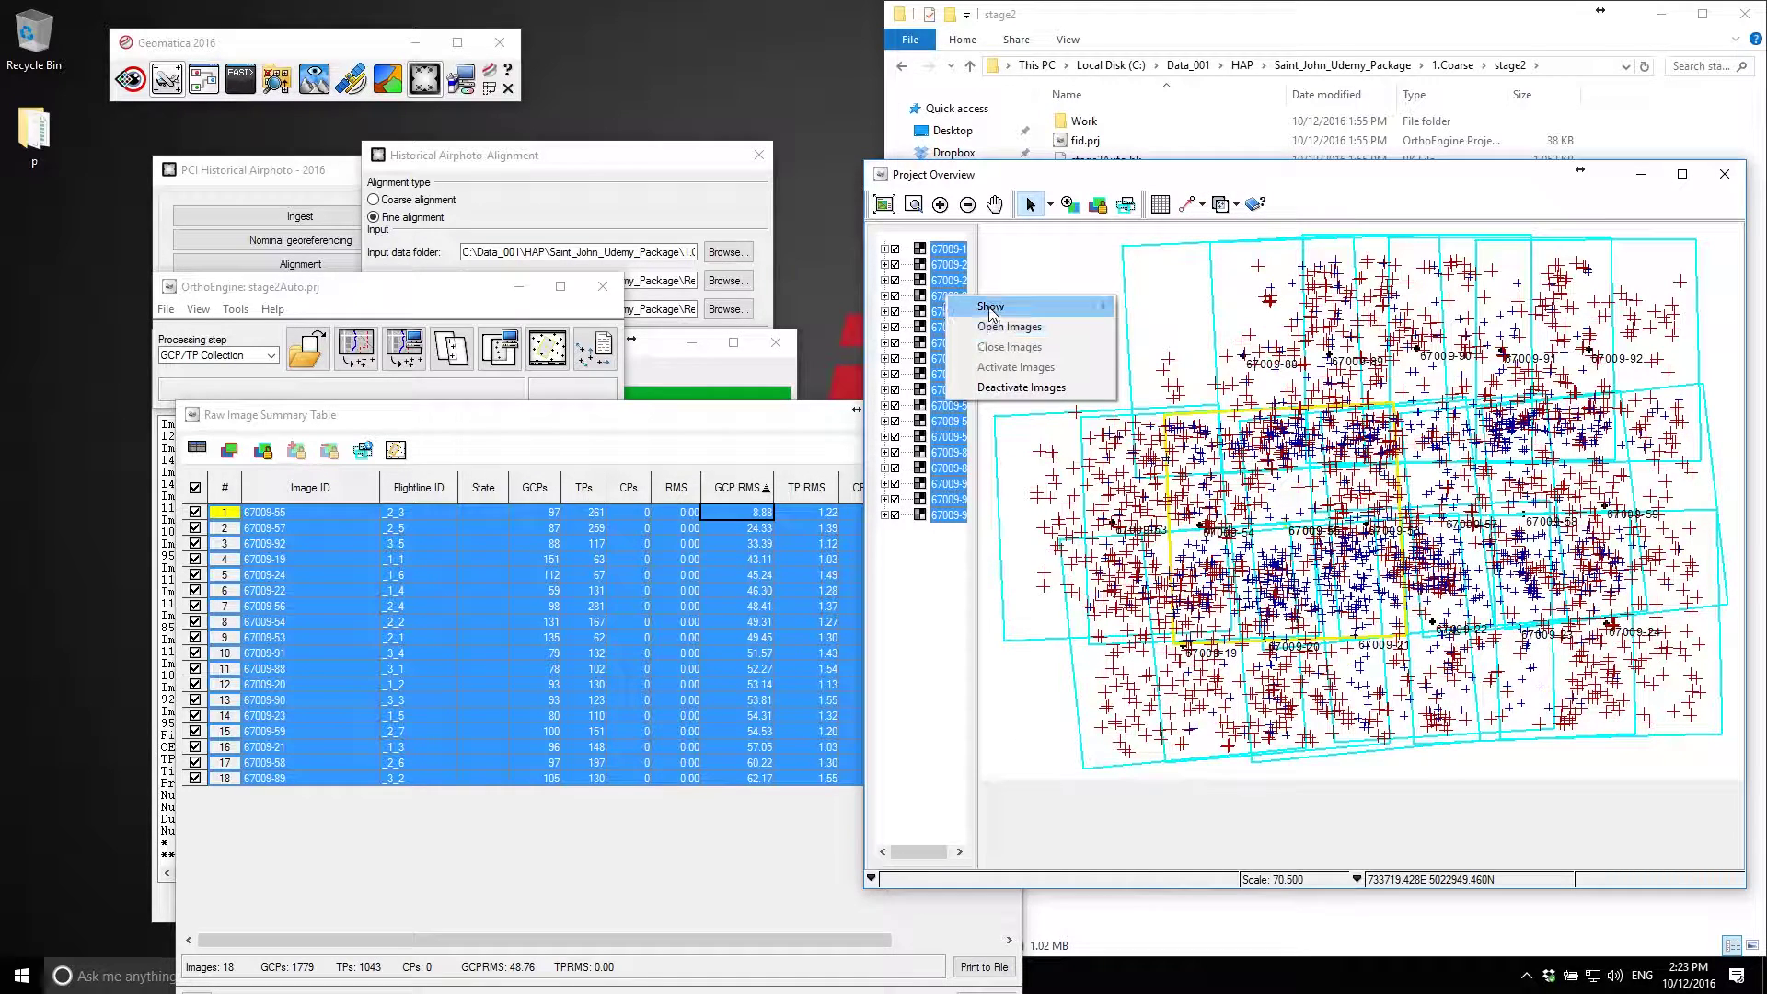
{"action": "mouse_move", "coordinate": [991, 311]}
{"action": "left_click", "coordinate": [1178, 387]}
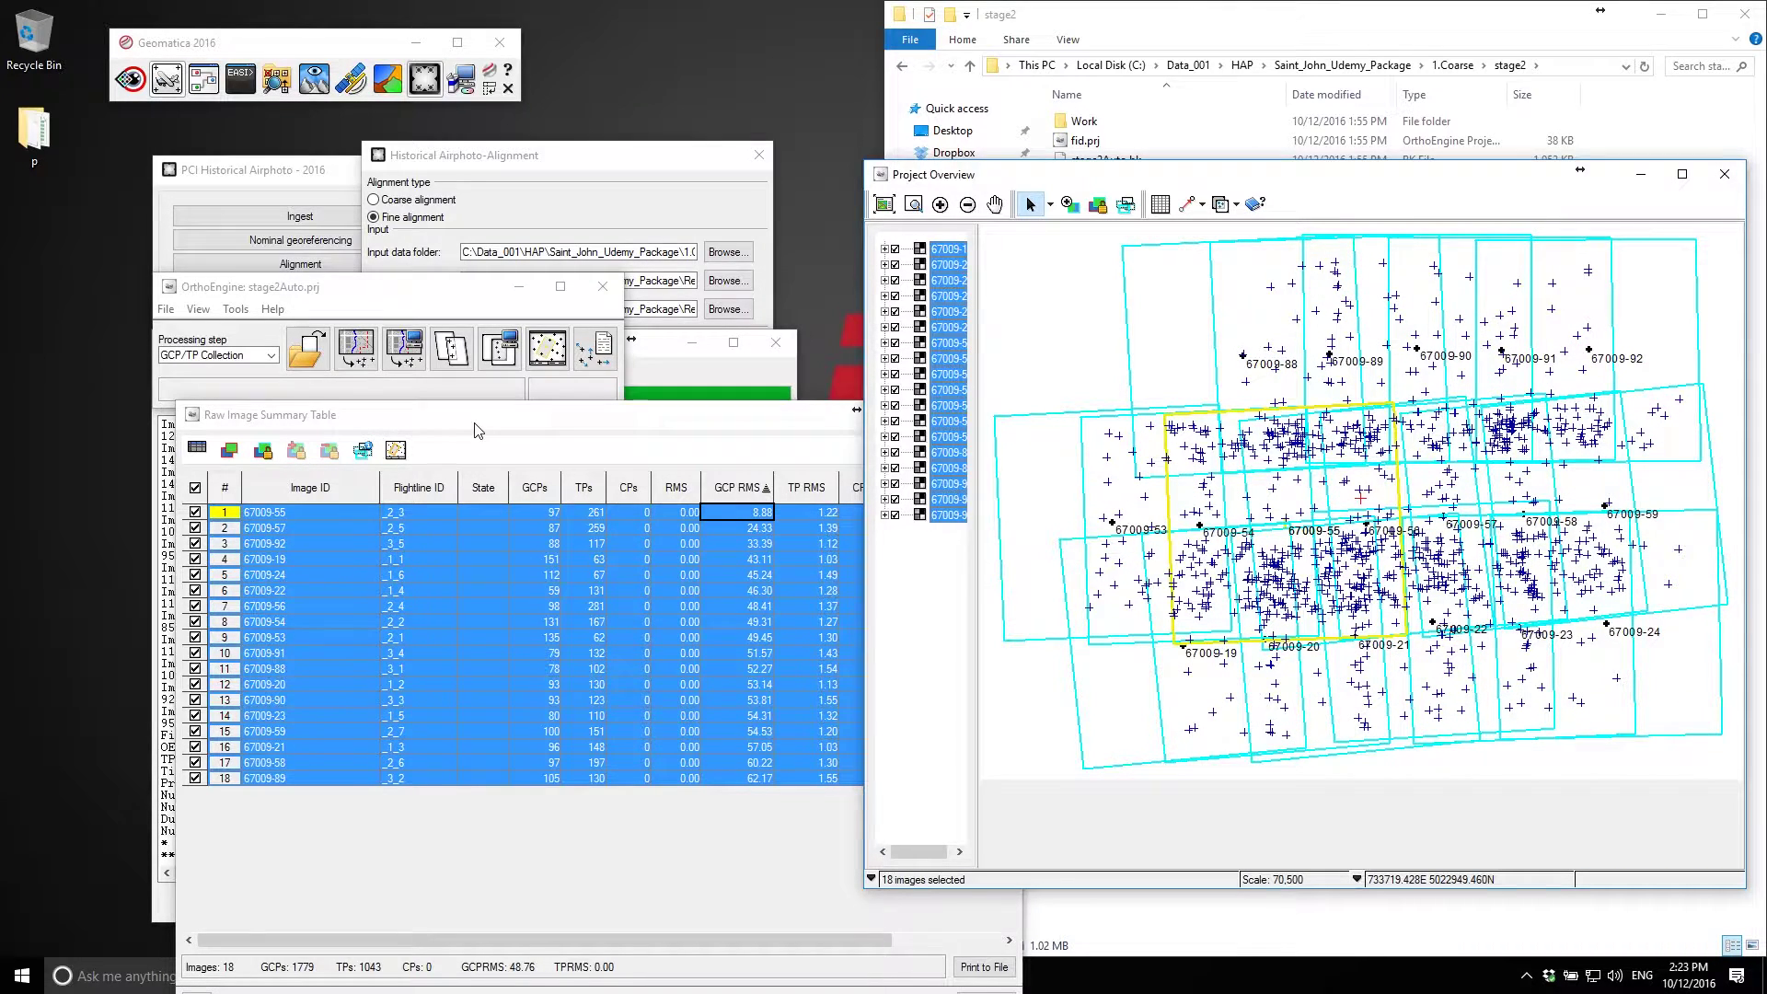
{"action": "left_click_drag", "start_coordinate": [461, 432], "coordinate": [400, 424]}
Turn off the tie point display for every ray count, from Two Rays to Seven or More Rays.
{"action": "left_click", "coordinate": [1227, 208]}
{"action": "left_click", "coordinate": [1261, 331]}
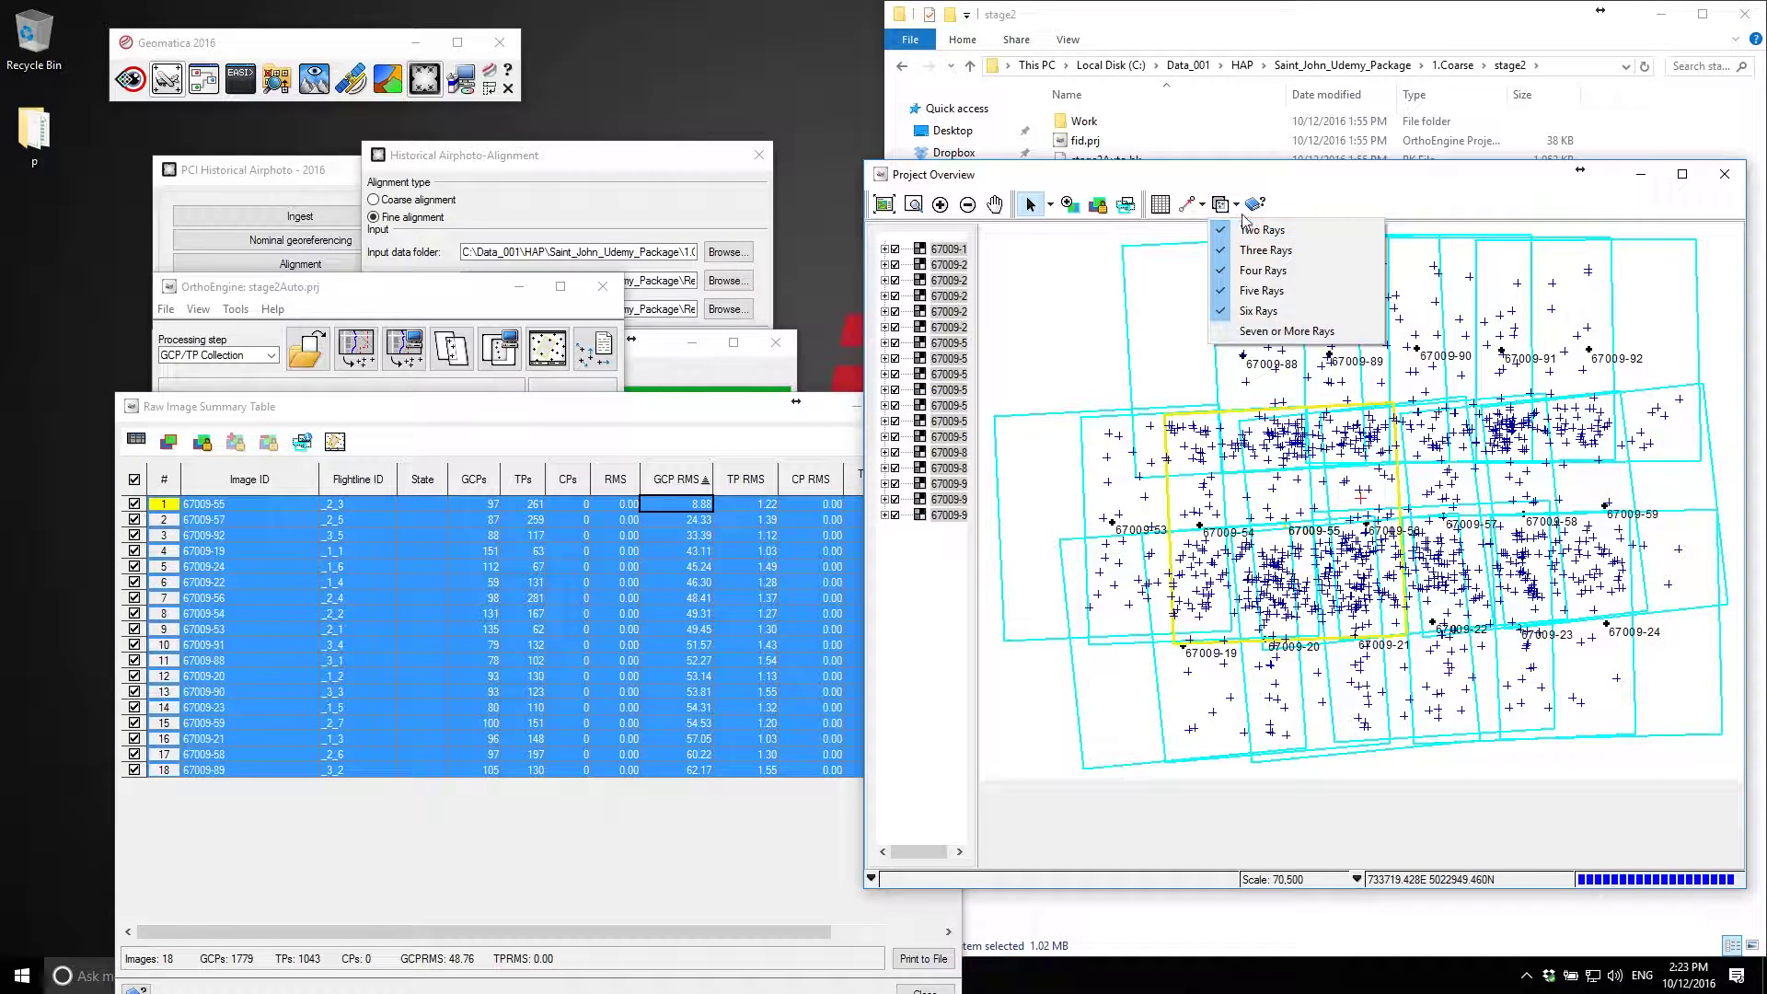
{"action": "left_click", "coordinate": [1259, 311]}
{"action": "left_click", "coordinate": [1259, 230]}
{"action": "left_click", "coordinate": [1226, 208]}
{"action": "left_click", "coordinate": [1250, 290]}
{"action": "left_click", "coordinate": [1254, 271]}
{"action": "left_click", "coordinate": [1256, 250]}
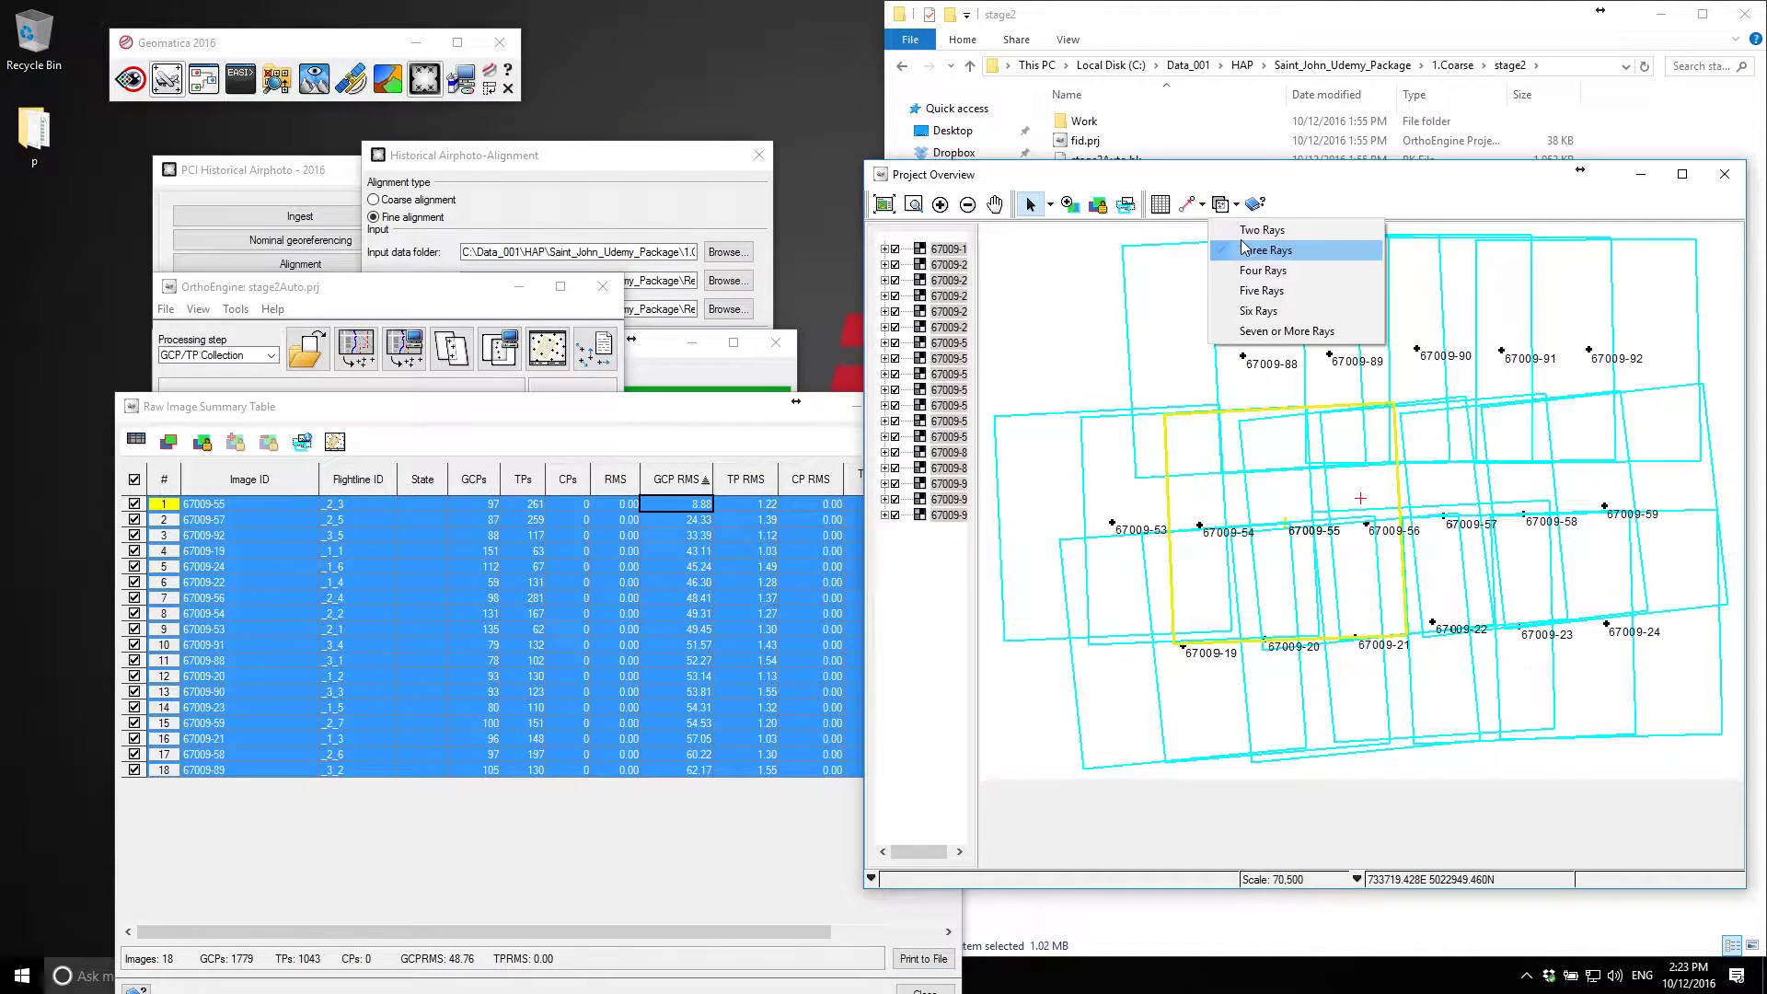
Redisplay the tie points one ray count at a time, from Two Rays up to Seven or More Rays.
{"action": "left_click", "coordinate": [1245, 231]}
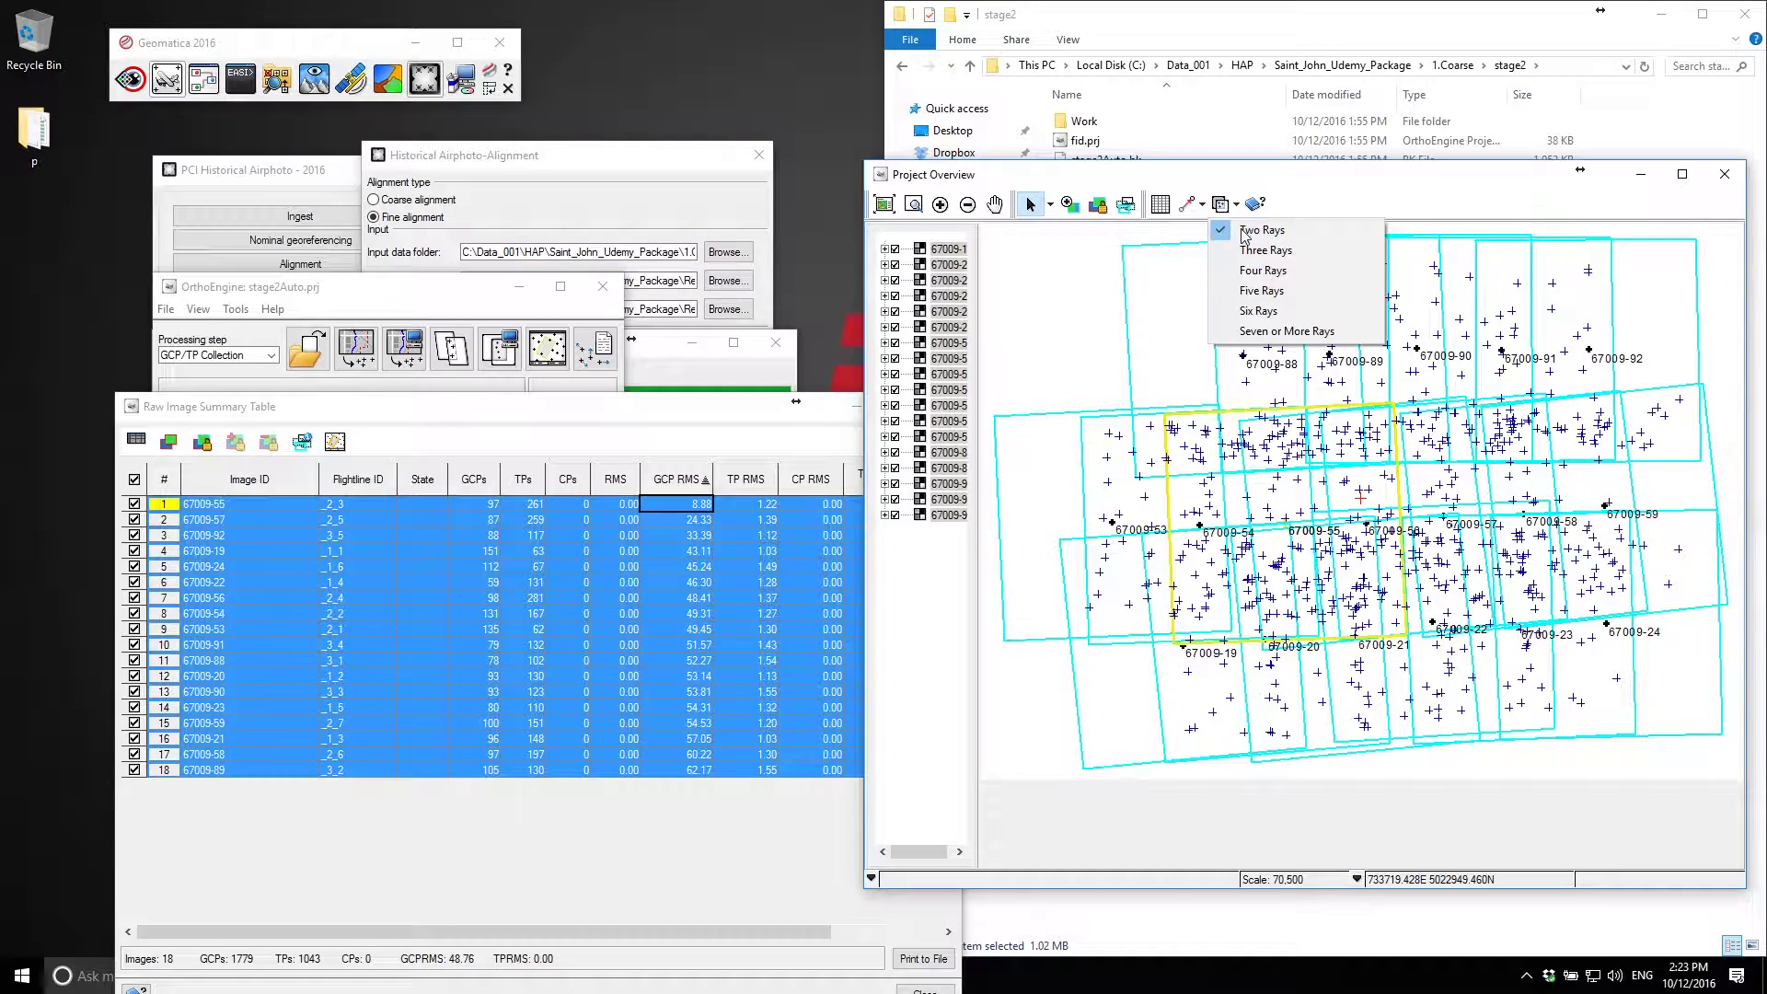
{"action": "left_click", "coordinate": [1271, 271]}
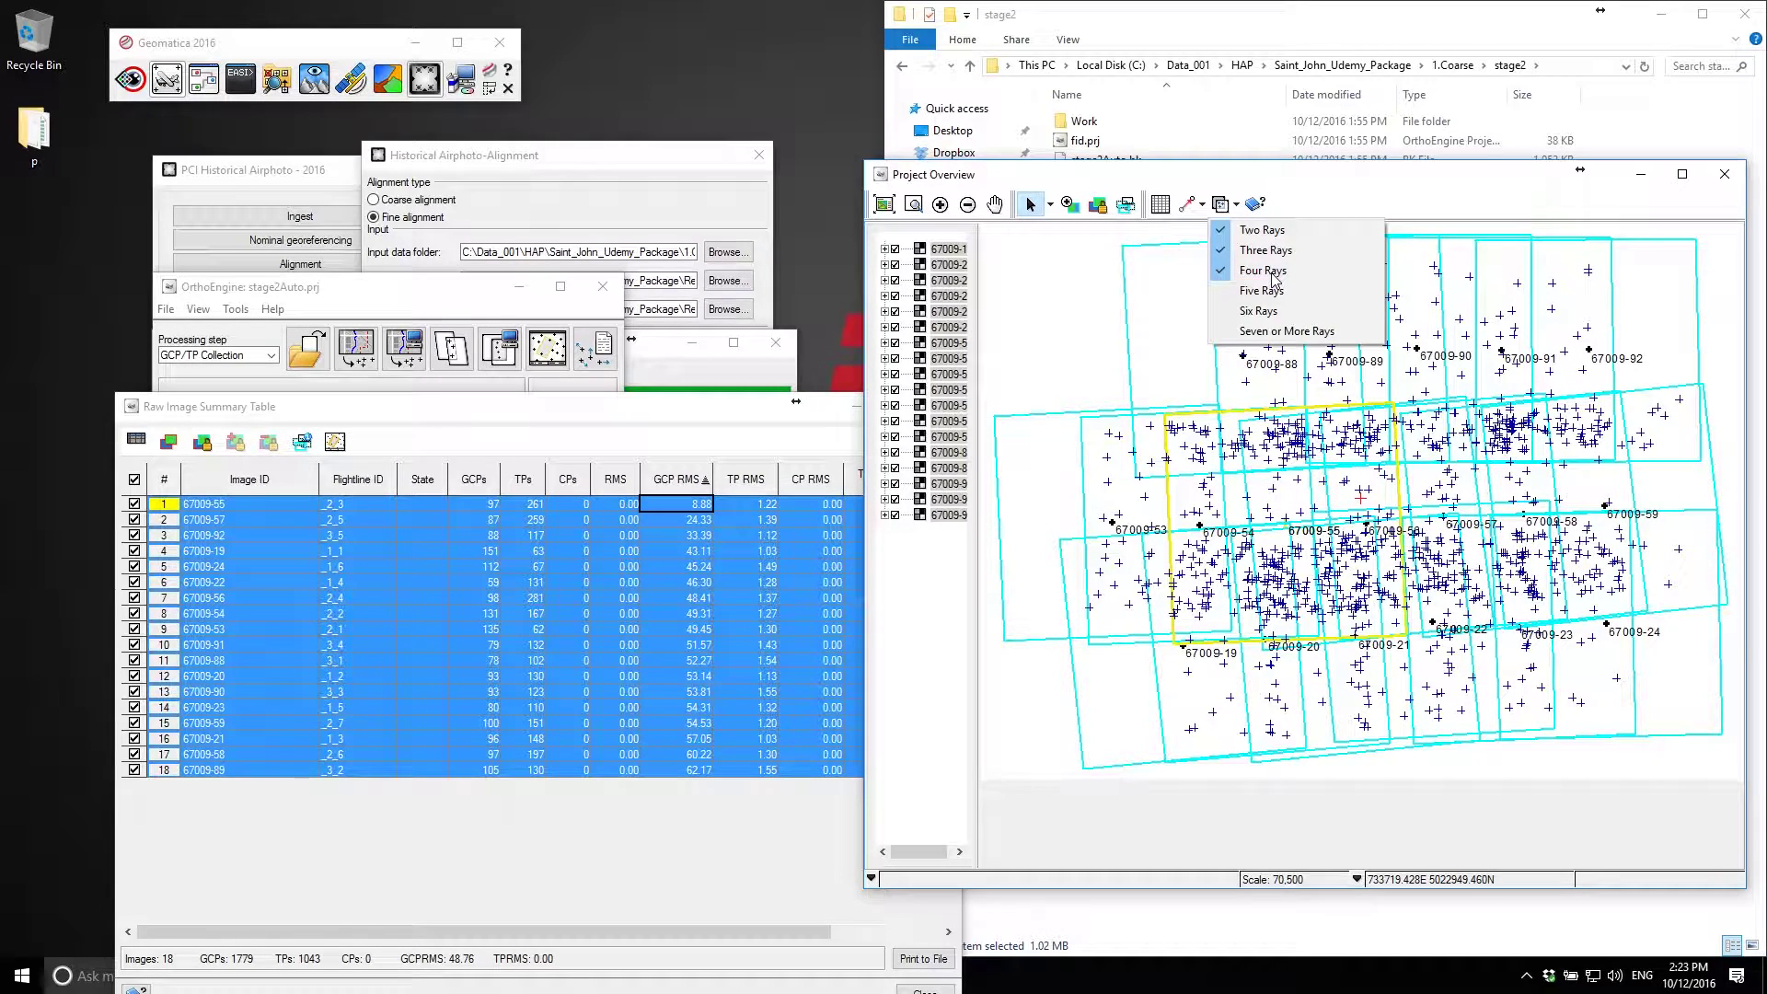
{"action": "left_click", "coordinate": [1277, 292]}
{"action": "left_click", "coordinate": [1280, 311]}
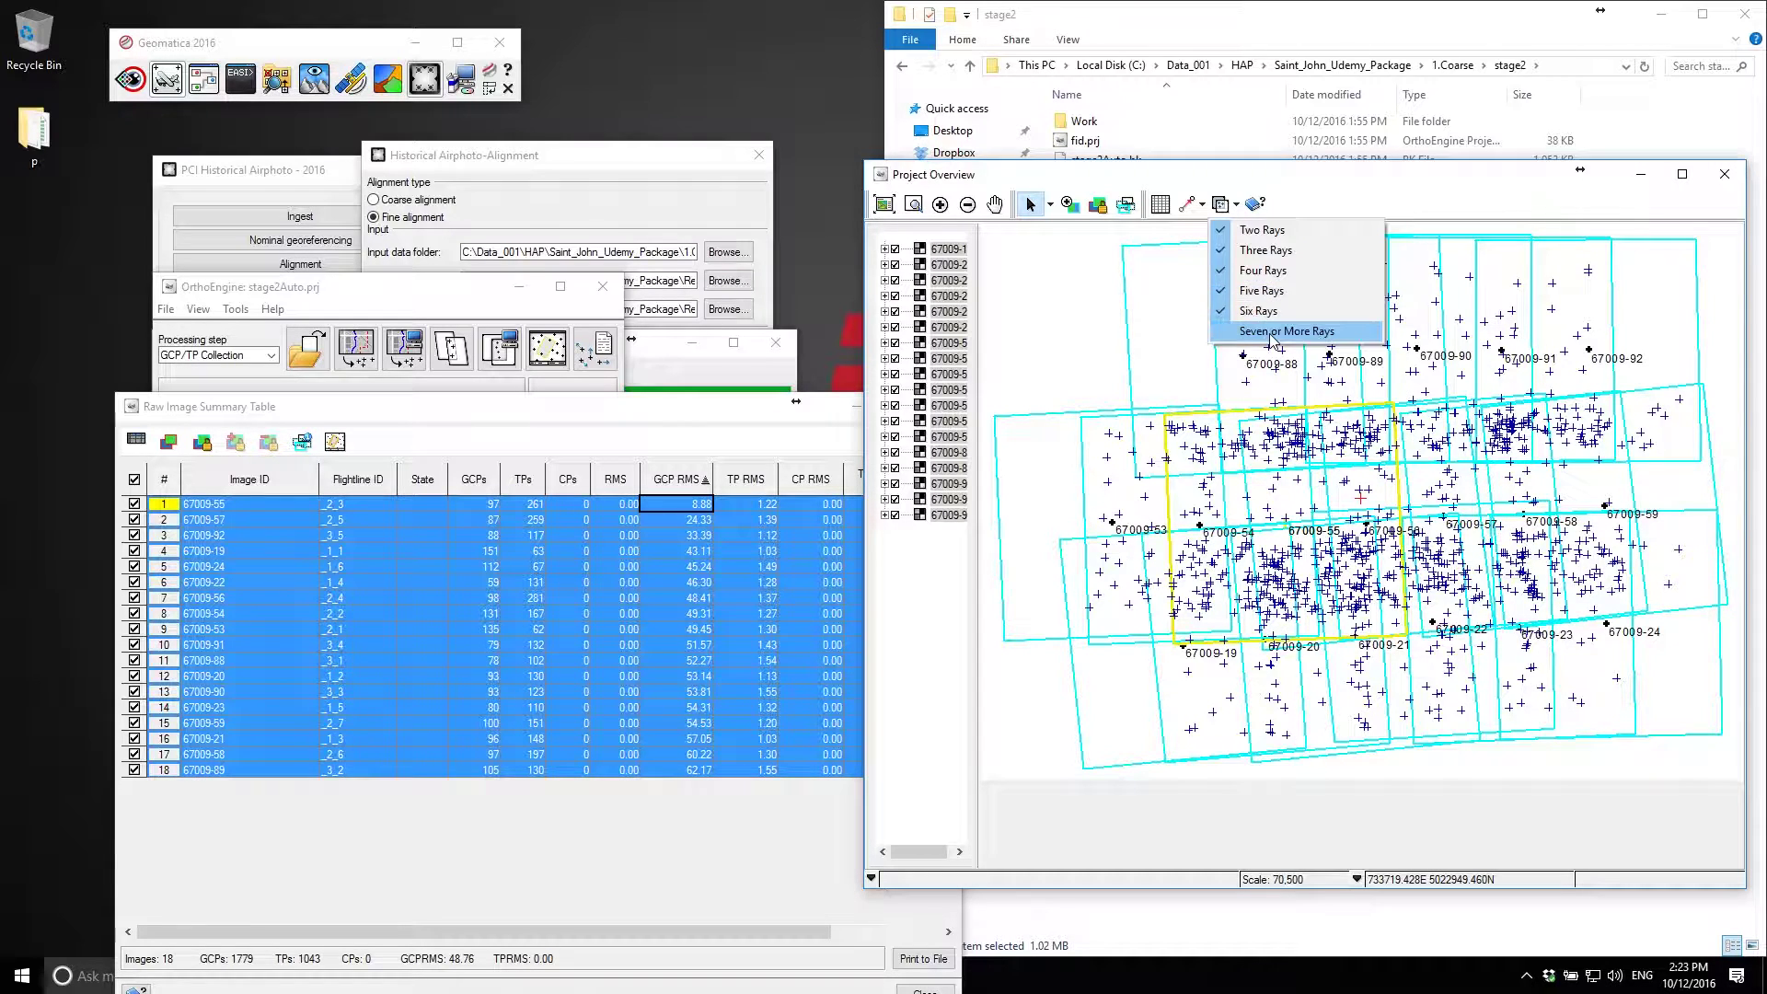
{"action": "left_click", "coordinate": [1273, 331]}
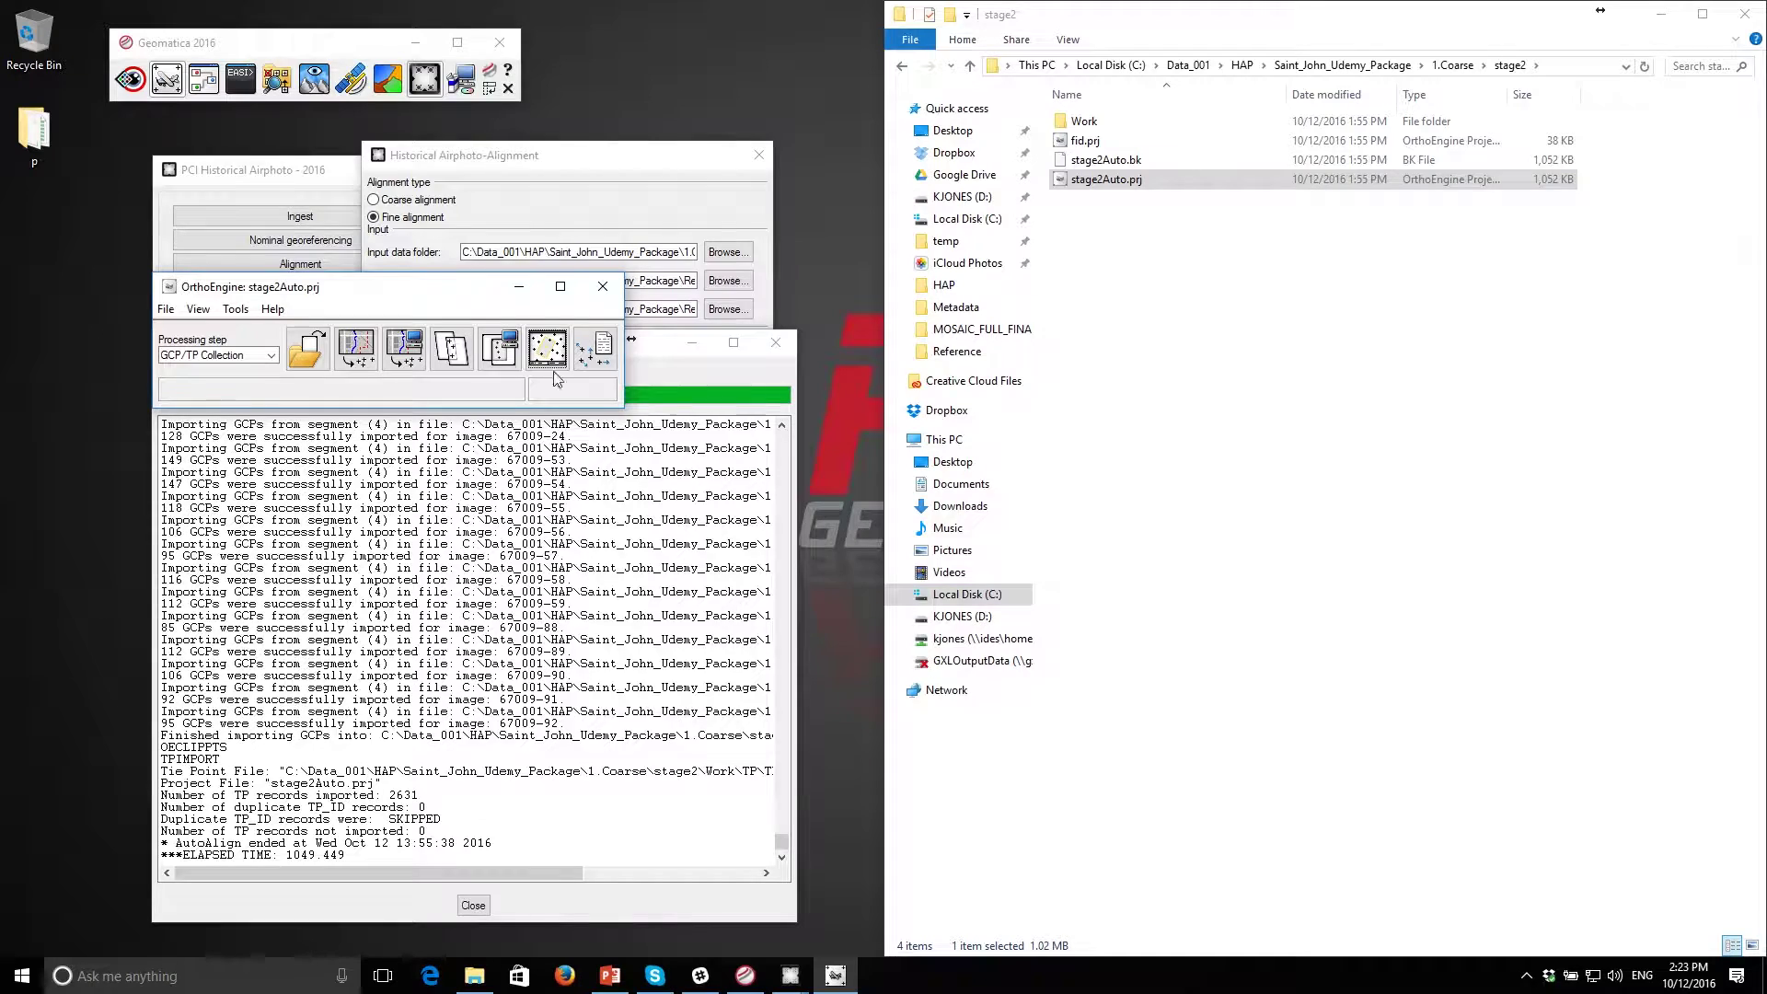
Open the residual errors report and arrange it below the OrthoEngine window, clear of the file listing.
{"action": "left_click", "coordinate": [595, 350]}
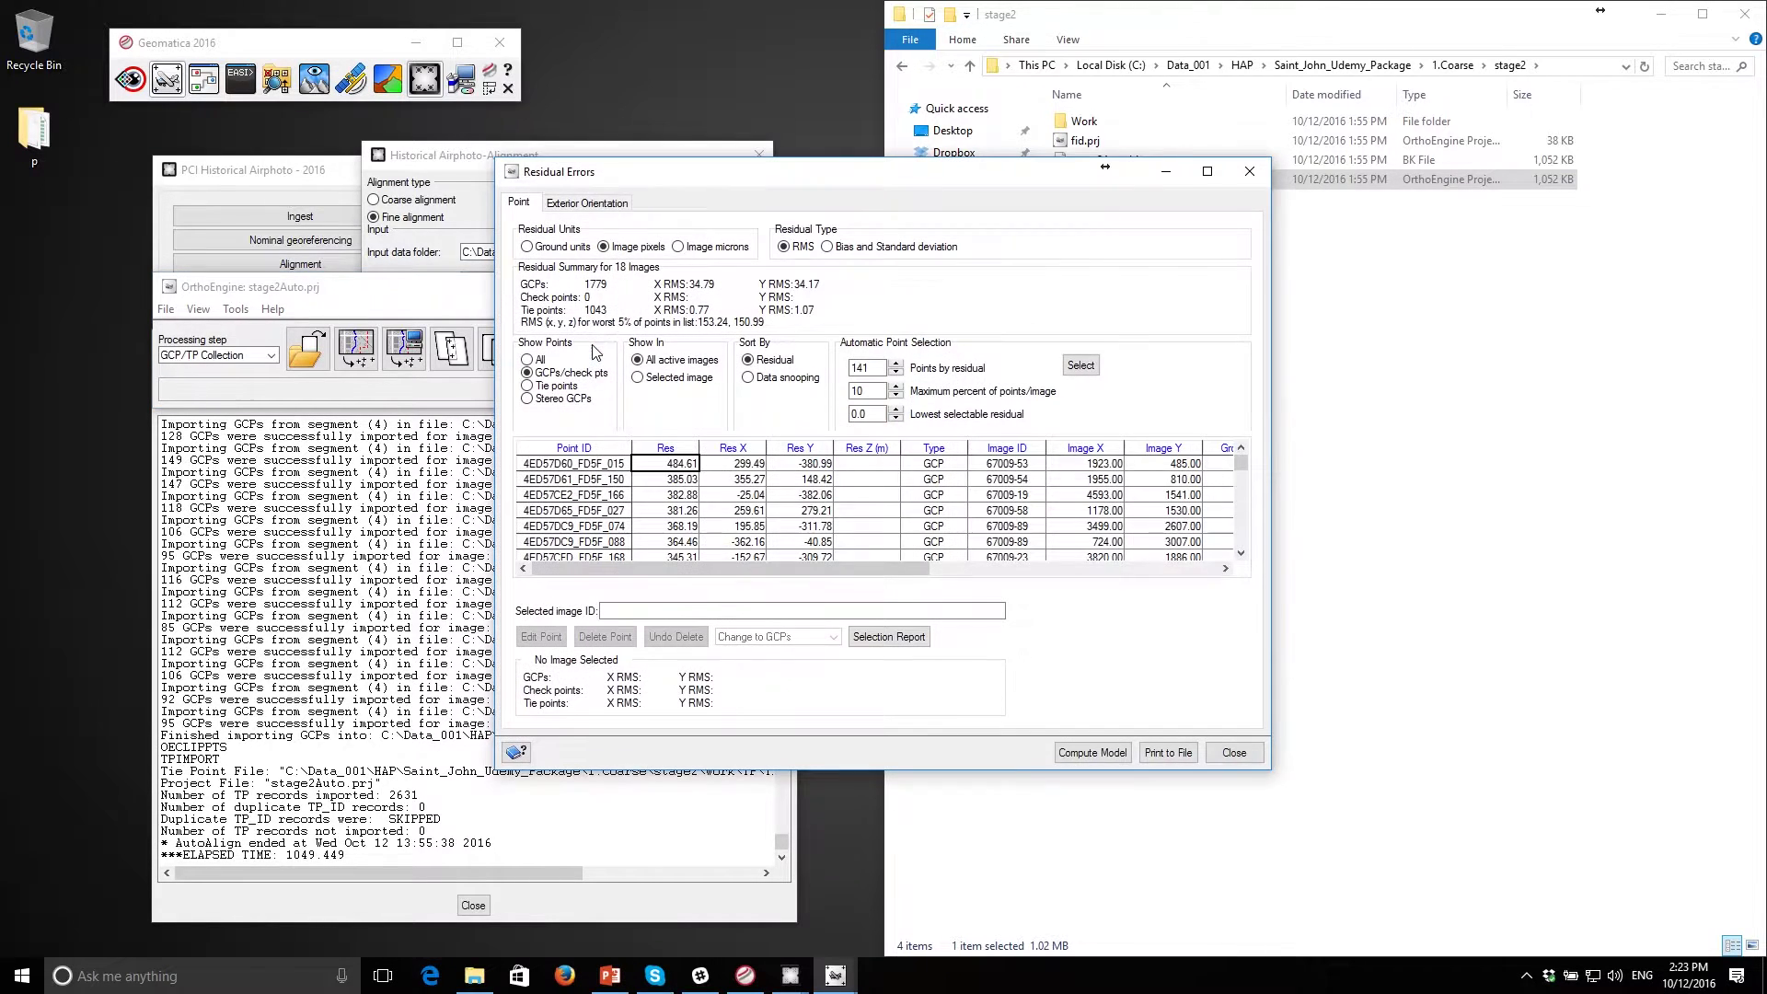
{"action": "left_click_drag", "start_coordinate": [772, 174], "coordinate": [495, 375]}
{"action": "left_click_drag", "start_coordinate": [375, 293], "coordinate": [332, 133]}
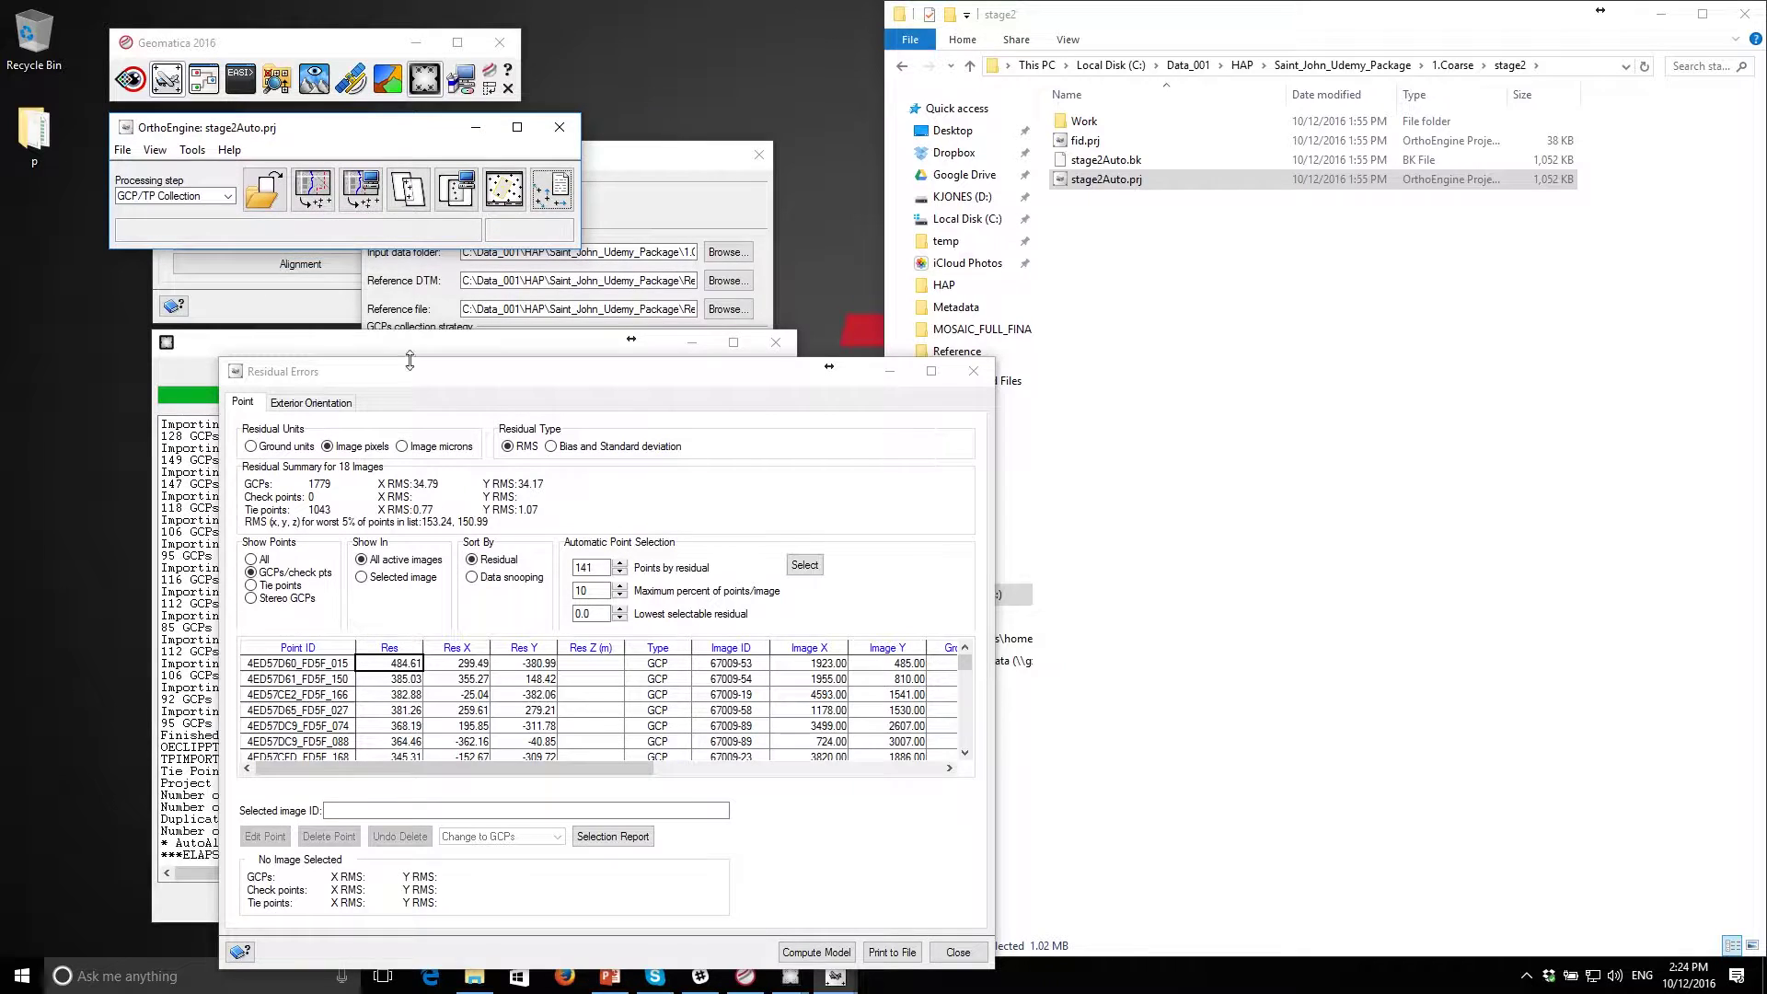
{"action": "left_click_drag", "start_coordinate": [410, 364], "coordinate": [303, 262]}
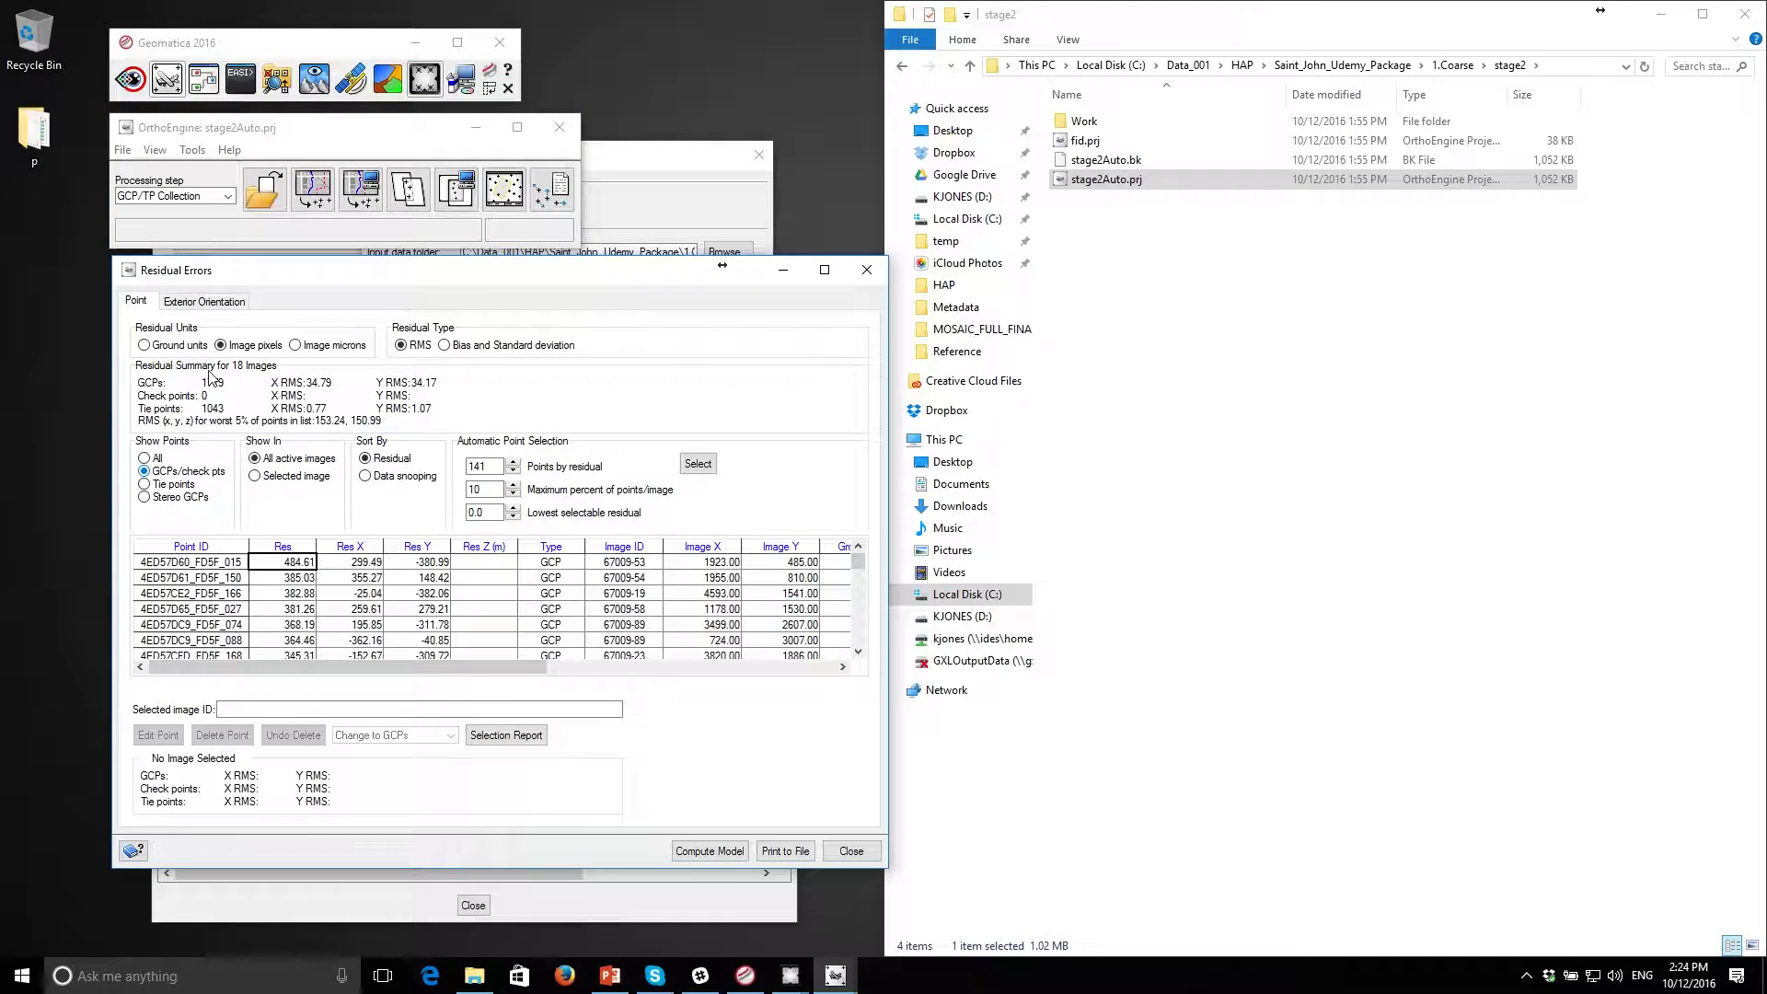
Select 100 GCPs by residual, at most 10 percent per image and lowest selectable residual 10, and change them to check points.
{"action": "double_click", "coordinate": [480, 467]}
{"action": "type", "text": "100"}
{"action": "left_click", "coordinate": [497, 488]}
{"action": "type", "text": "10"}
{"action": "left_click", "coordinate": [699, 464]}
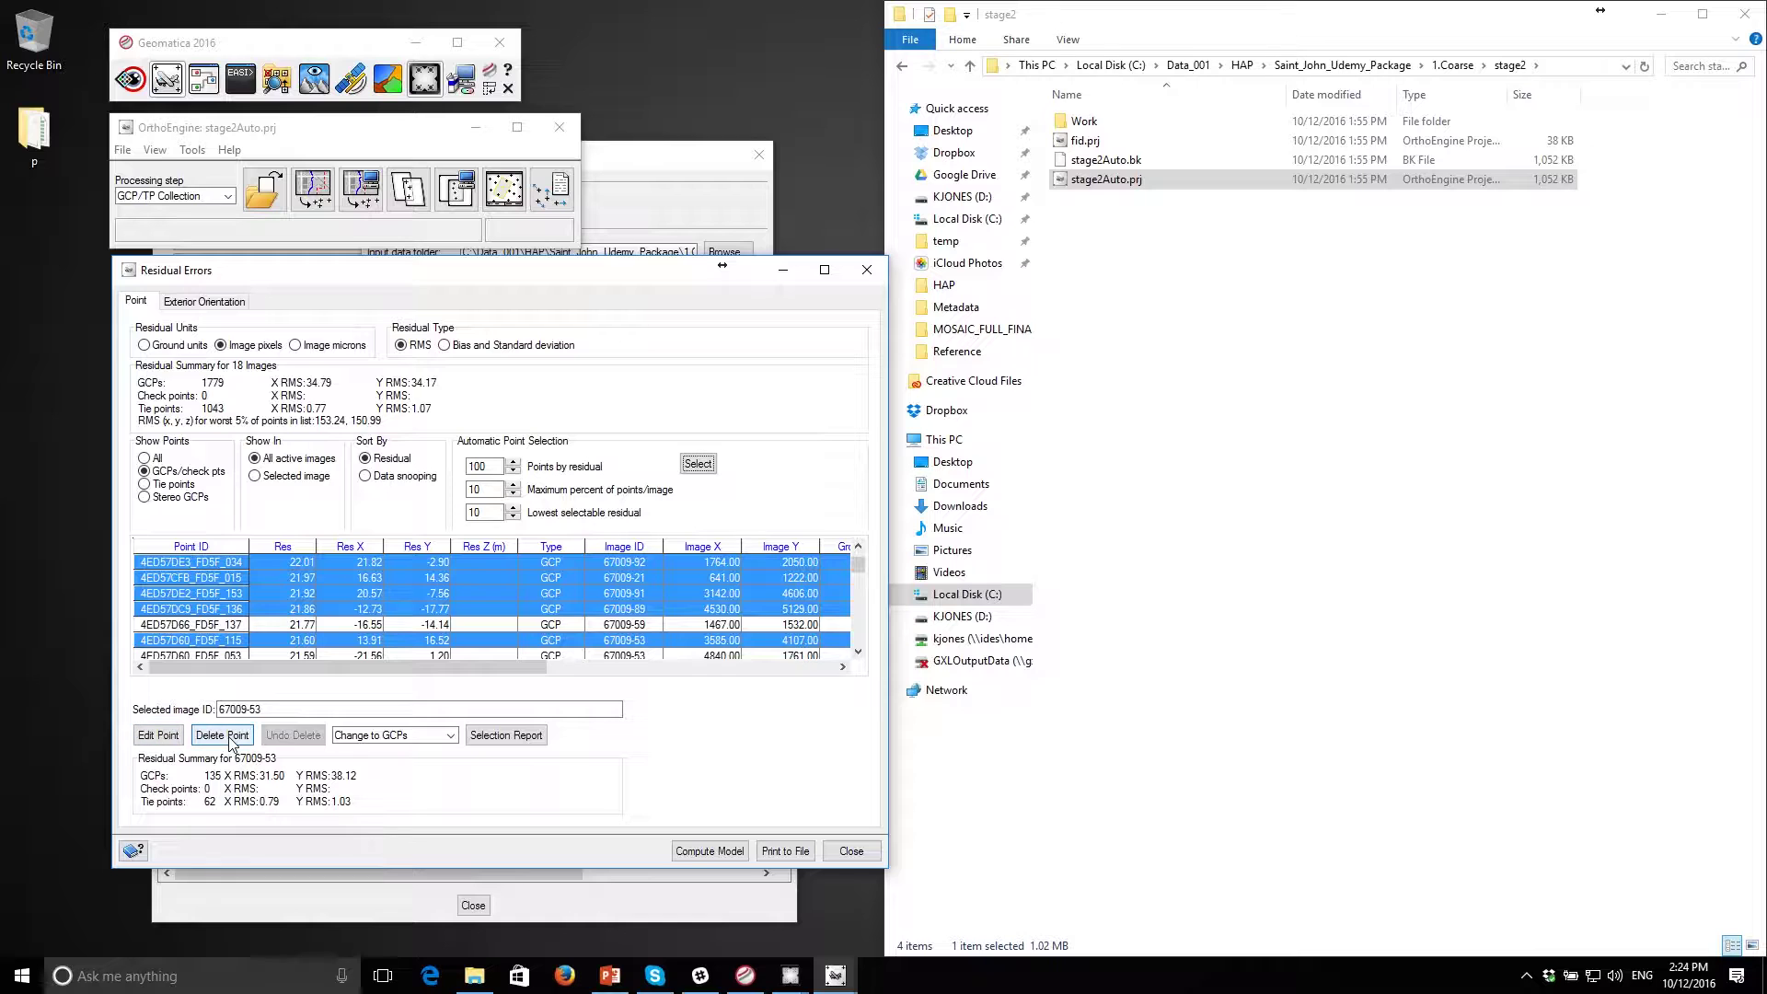
{"action": "left_click", "coordinate": [397, 735]}
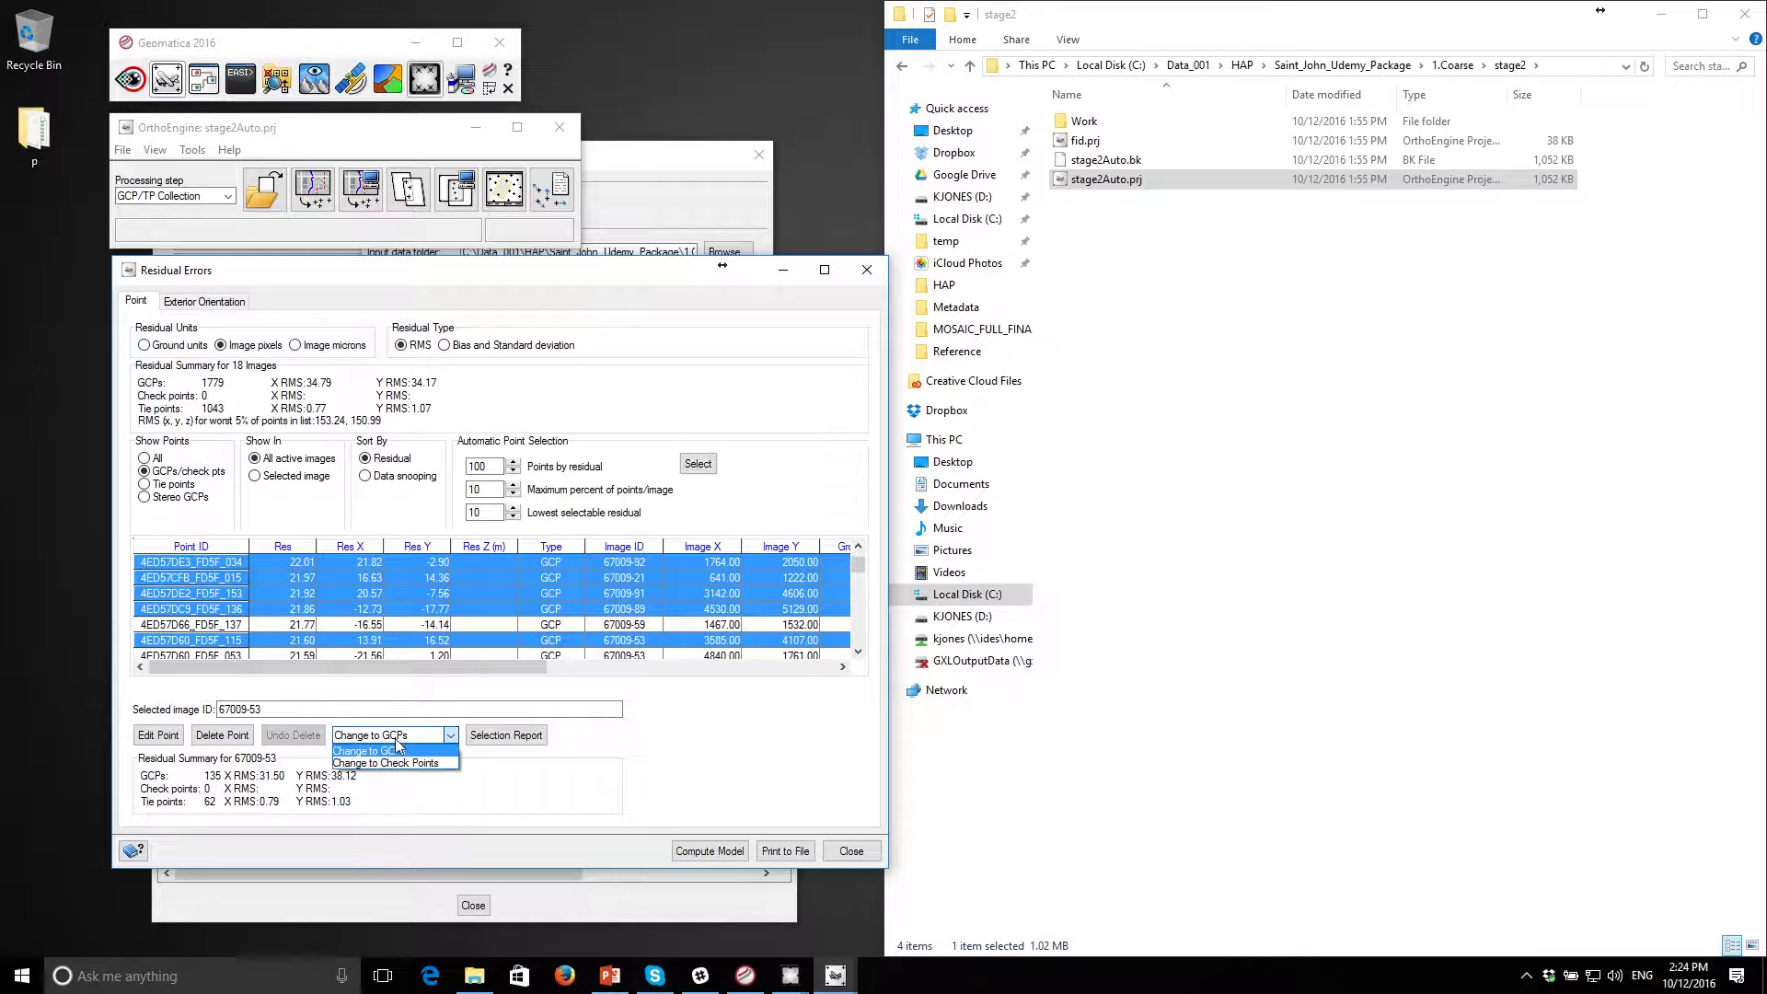
{"action": "left_click", "coordinate": [397, 764]}
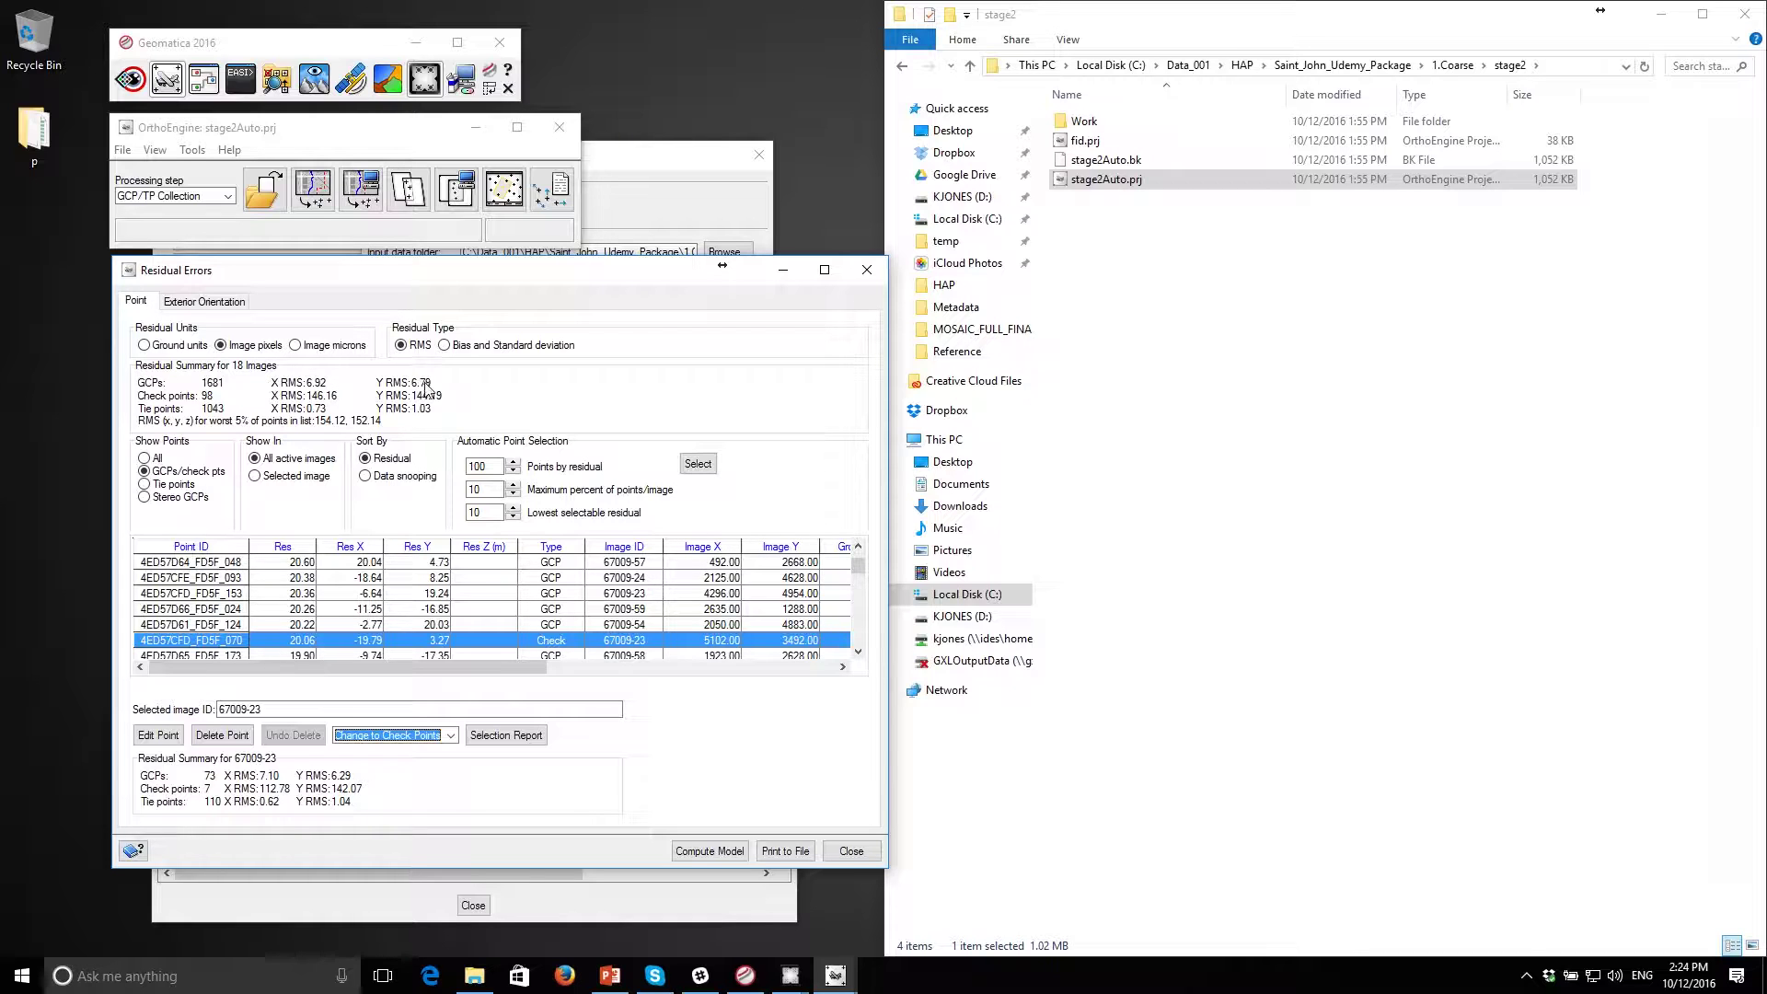
Examine the residual summary in ground units, return it to image pixels and shift the report window slightly.
{"action": "left_click", "coordinate": [165, 345]}
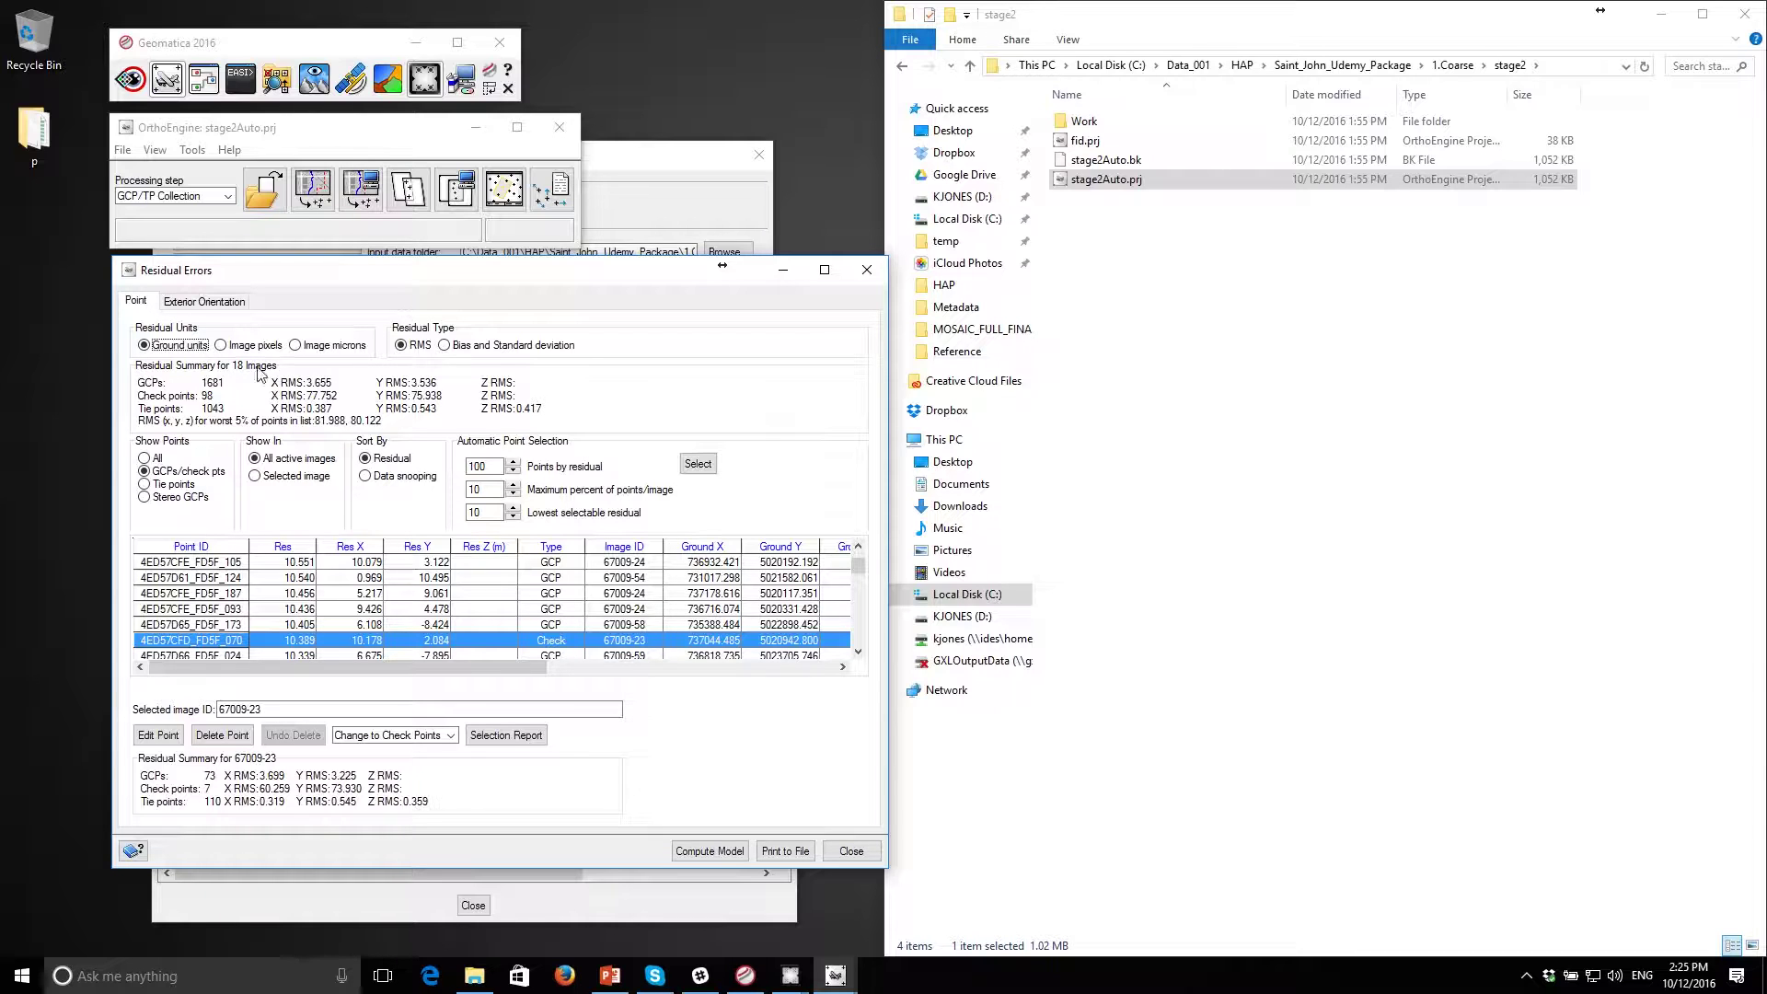
{"action": "left_click", "coordinate": [232, 346]}
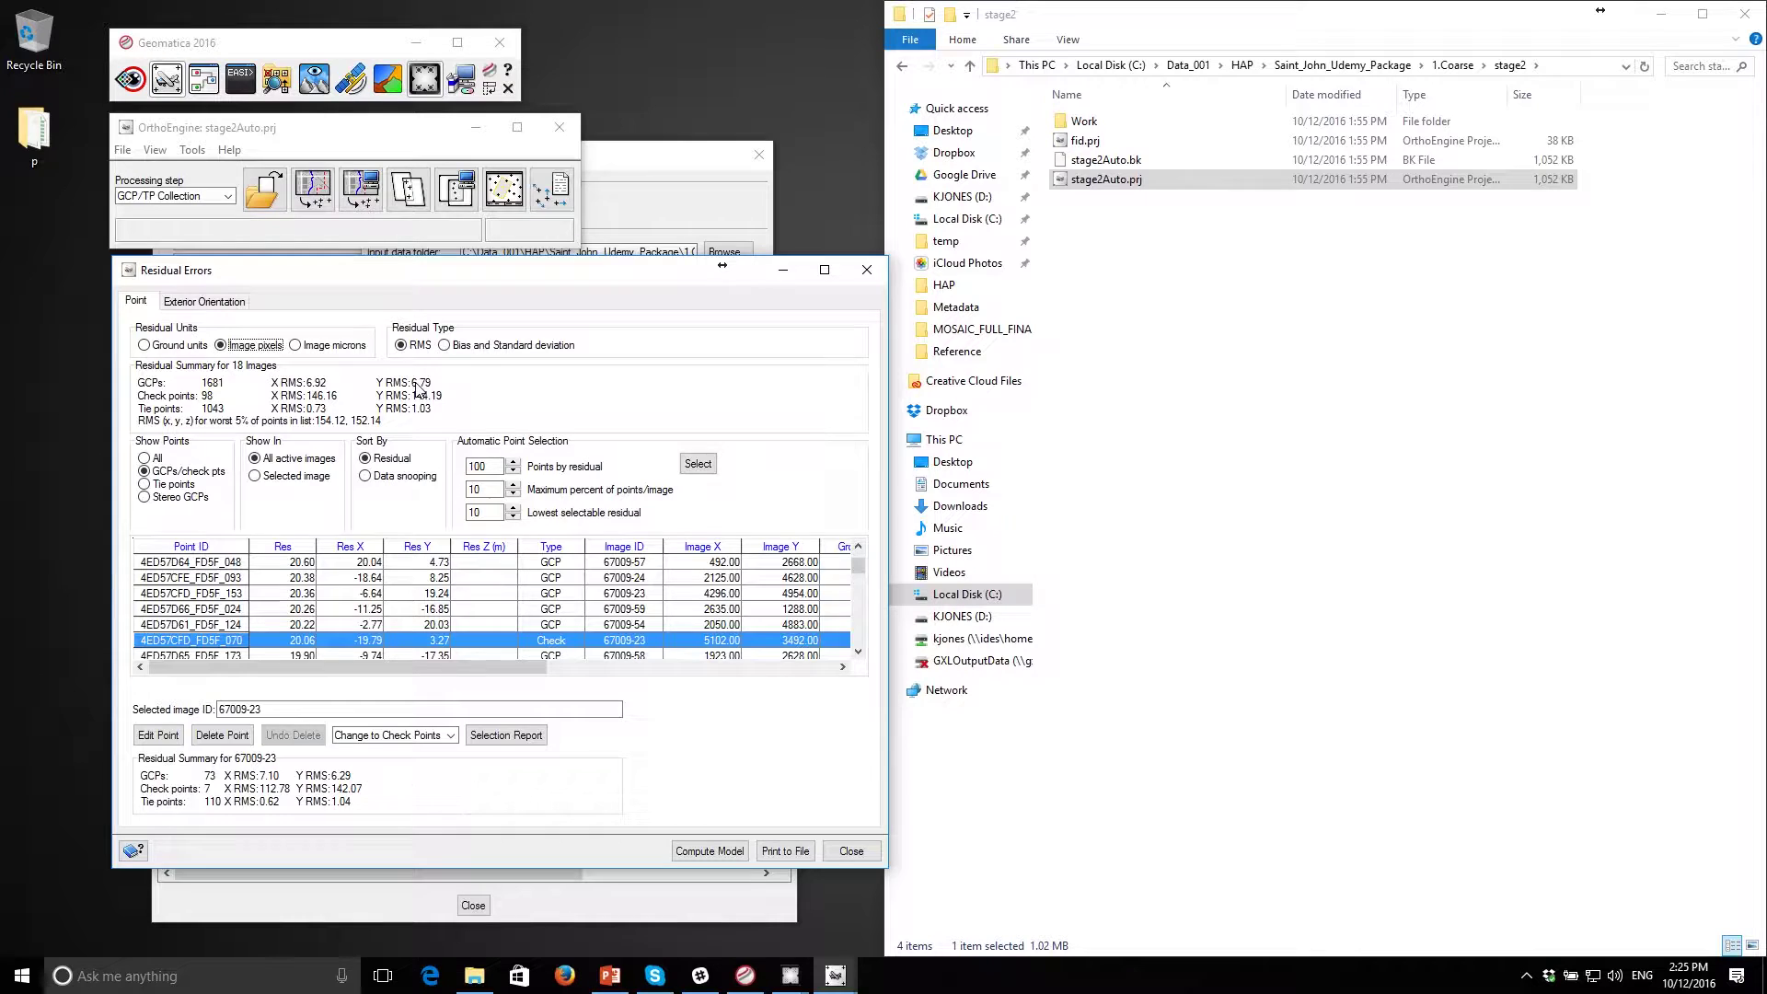
{"action": "left_click_drag", "start_coordinate": [336, 272], "coordinate": [334, 282]}
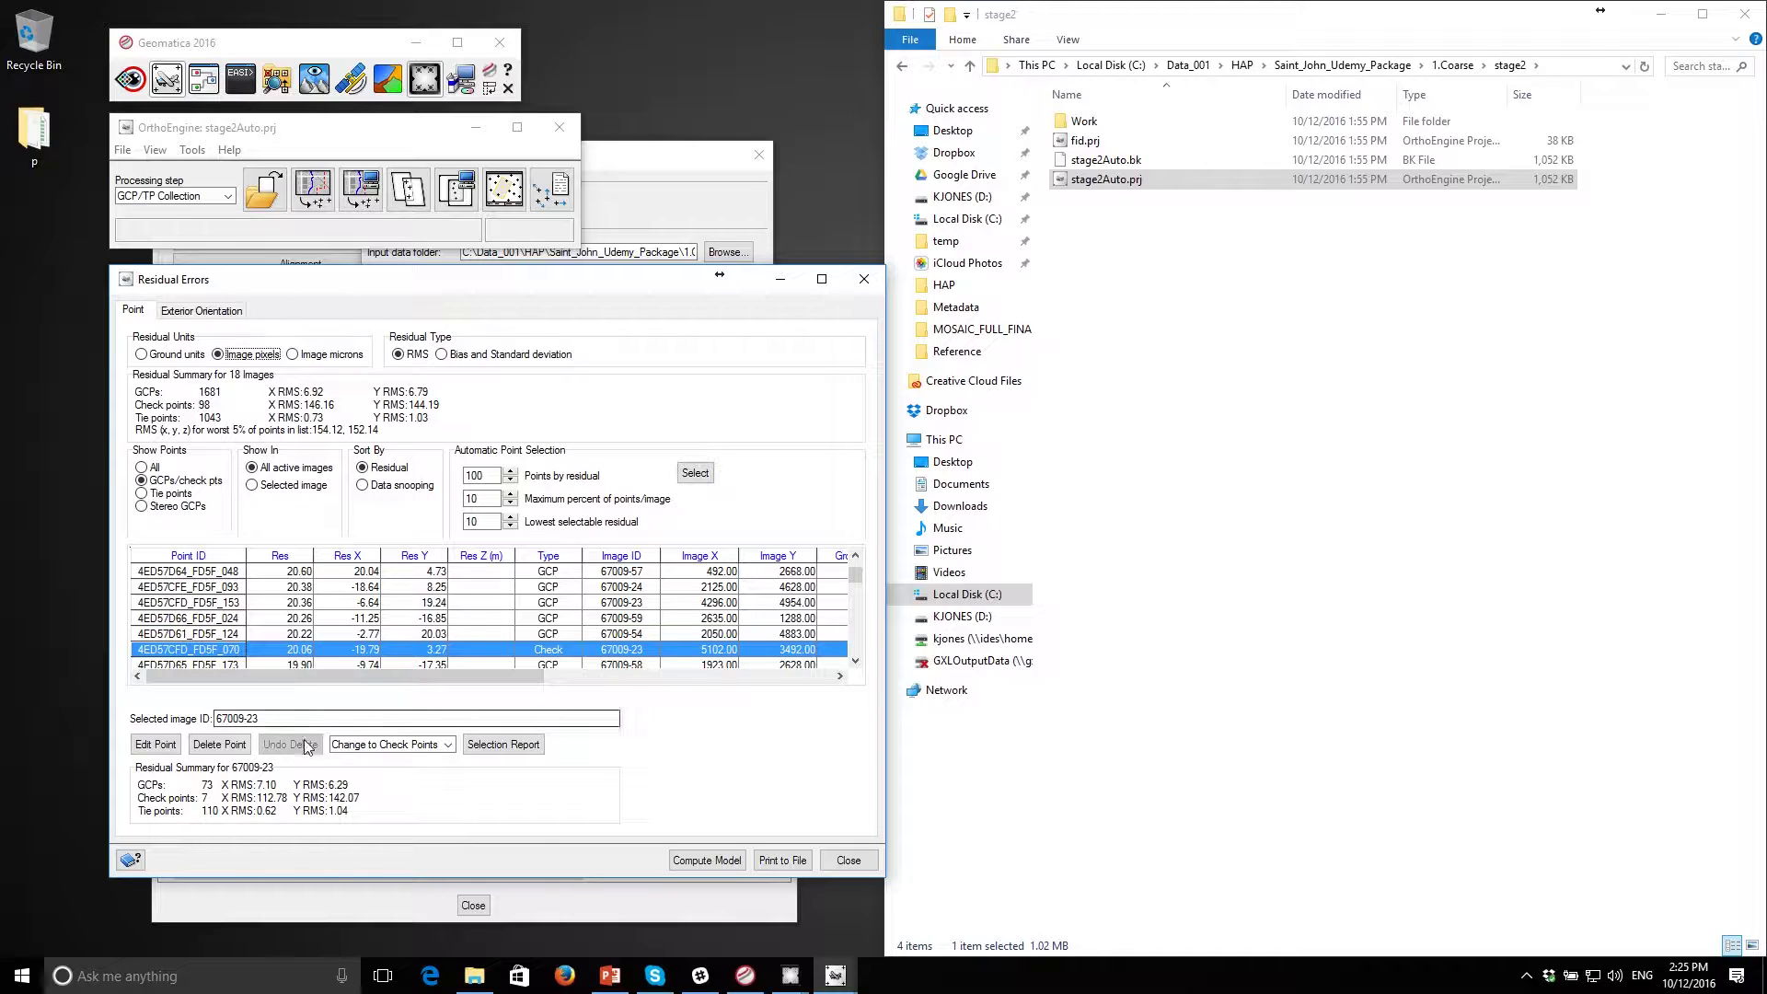
{"action": "left_click_drag", "start_coordinate": [569, 291], "coordinate": [564, 284]}
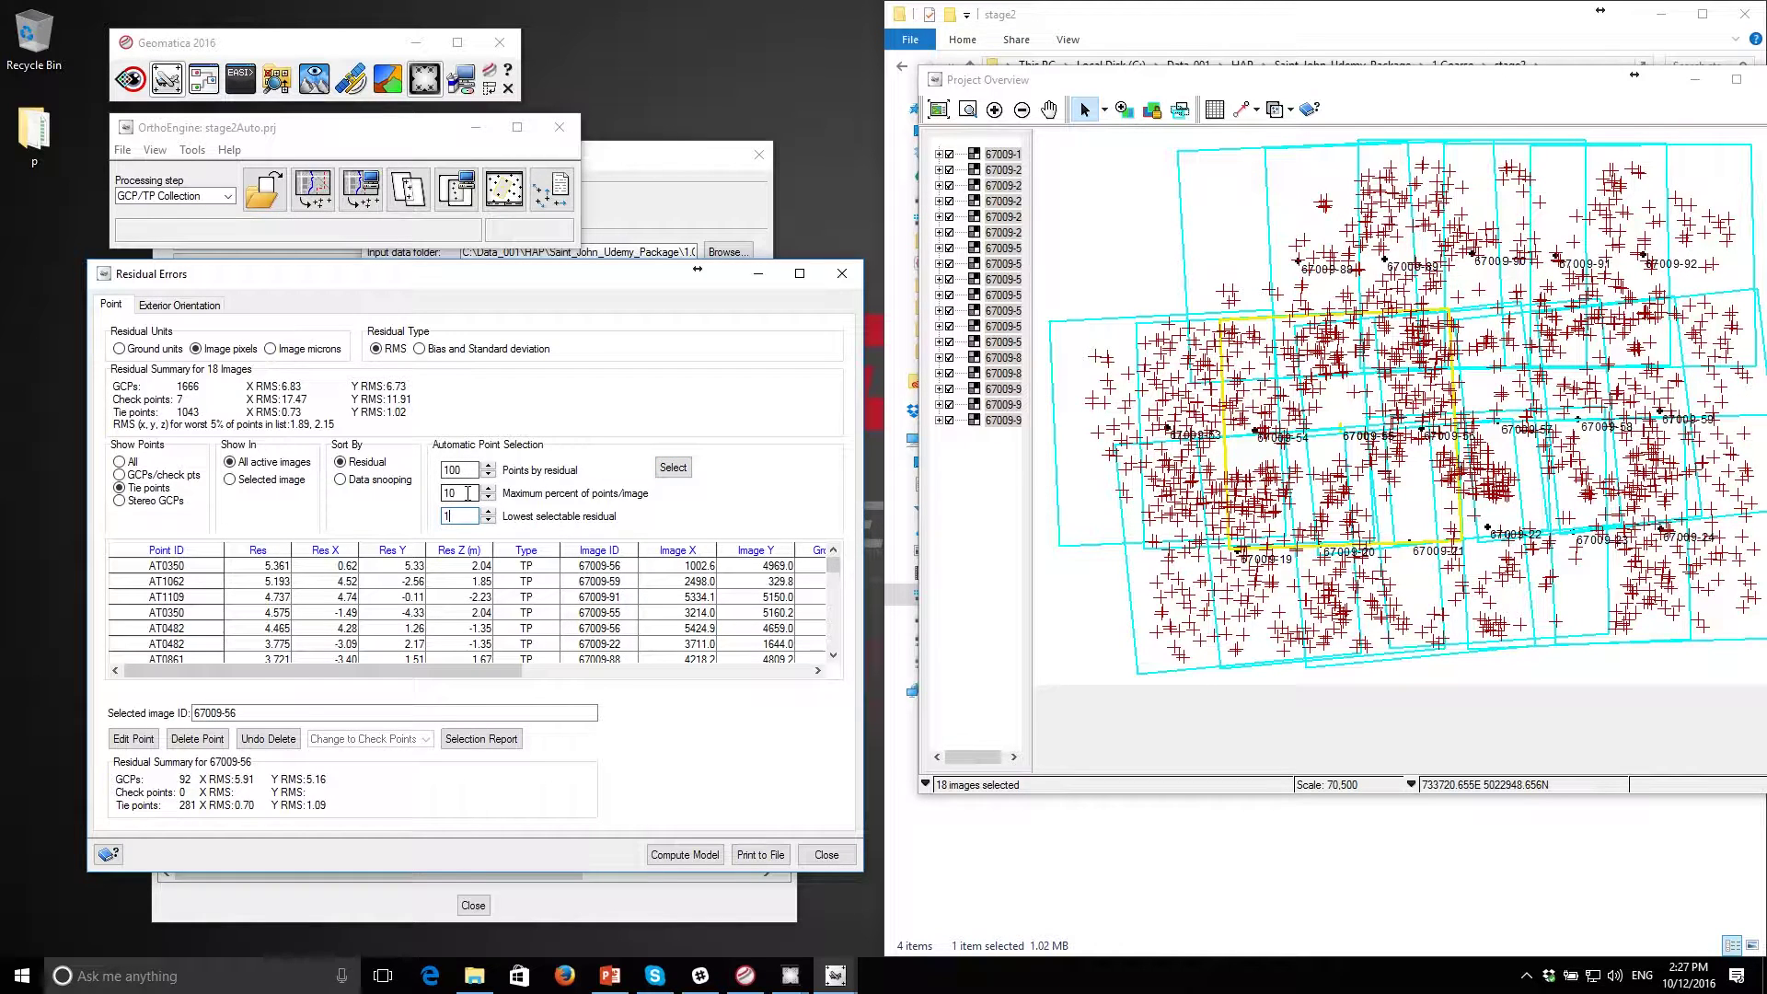
Select 100 tie points by residual, at most 10 percent per image and lowest selectable residual 1, and call off their deletion.
{"action": "left_click", "coordinate": [674, 470]}
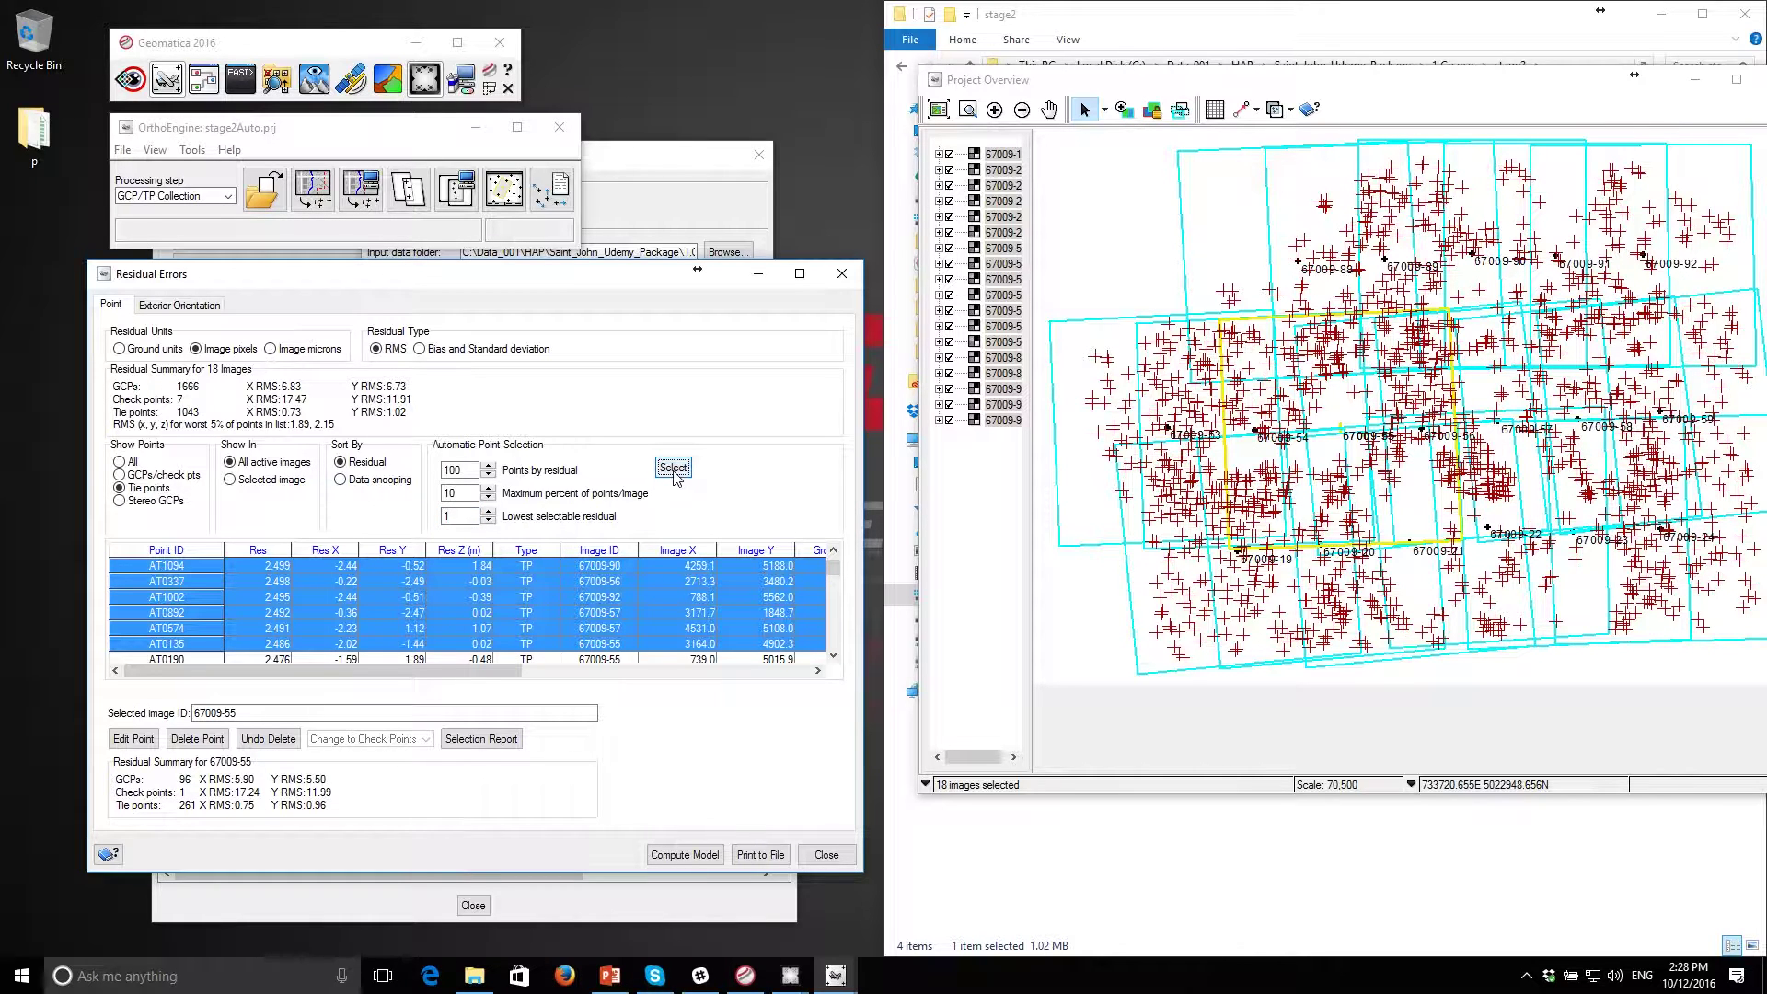
{"action": "left_click", "coordinate": [189, 739]}
{"action": "left_click", "coordinate": [916, 499]}
Show the tie points and hide the GCPs of all the images in the project overview.
{"action": "right_click", "coordinate": [988, 388]}
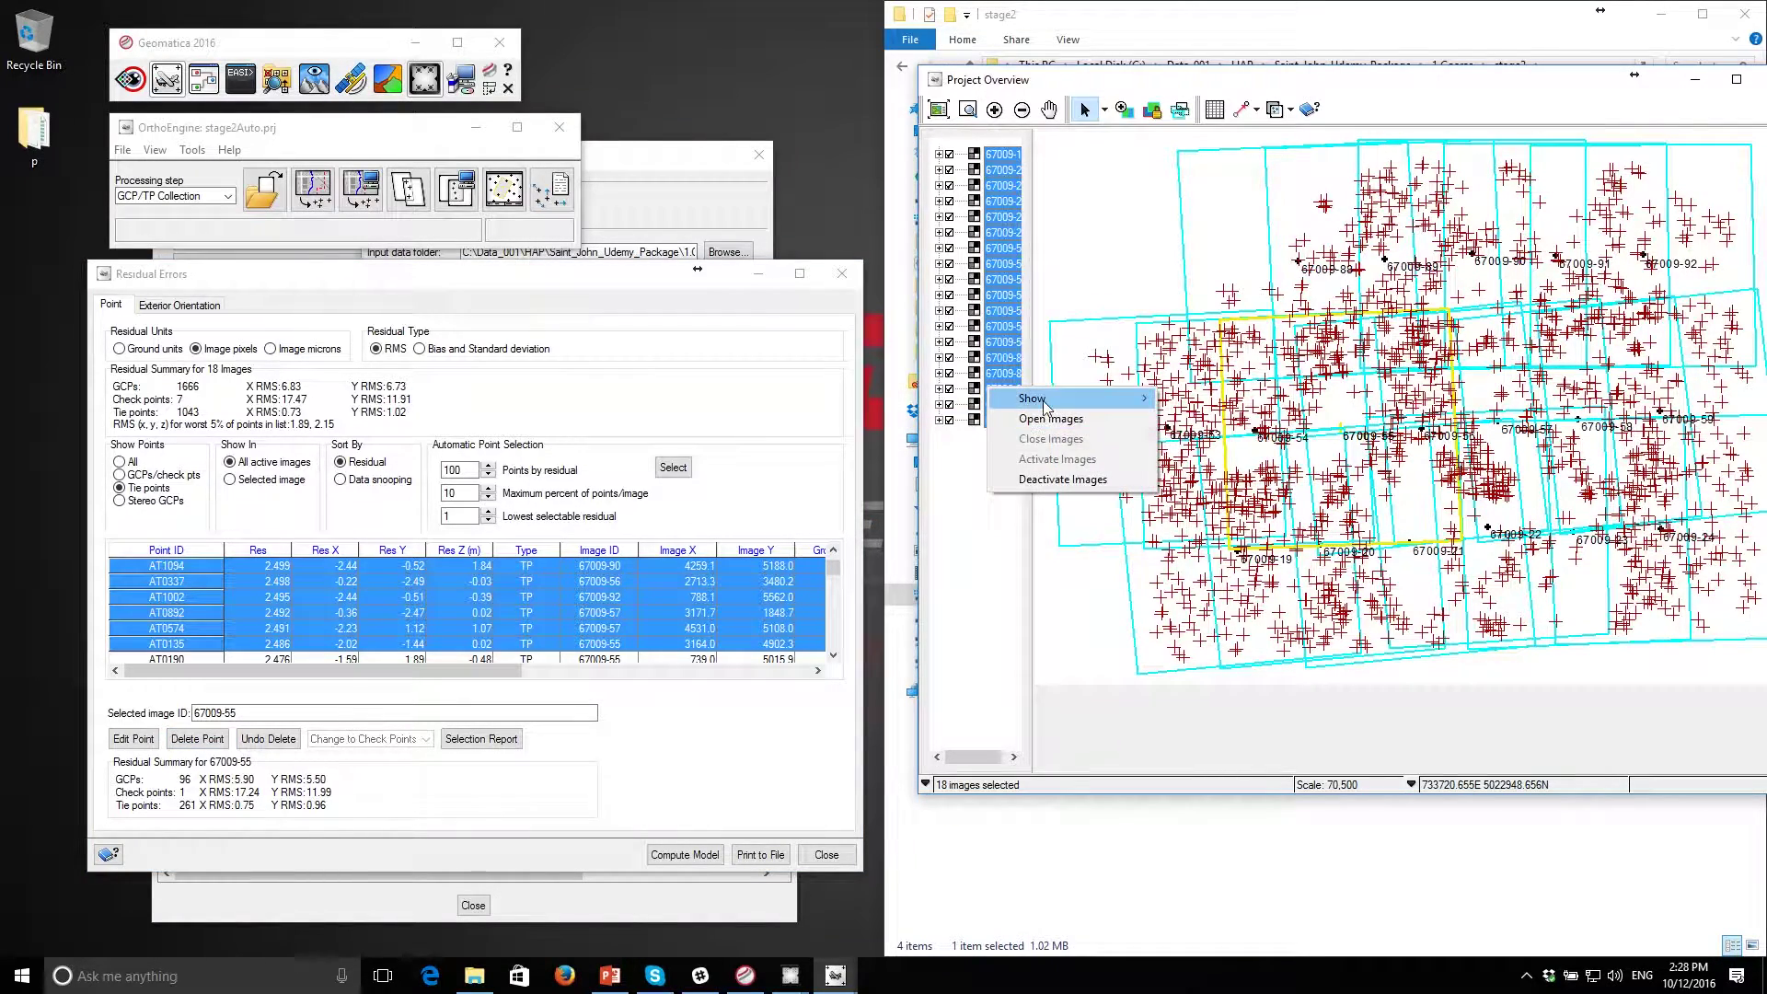
{"action": "mouse_move", "coordinate": [1045, 405]}
{"action": "left_click", "coordinate": [1199, 505]}
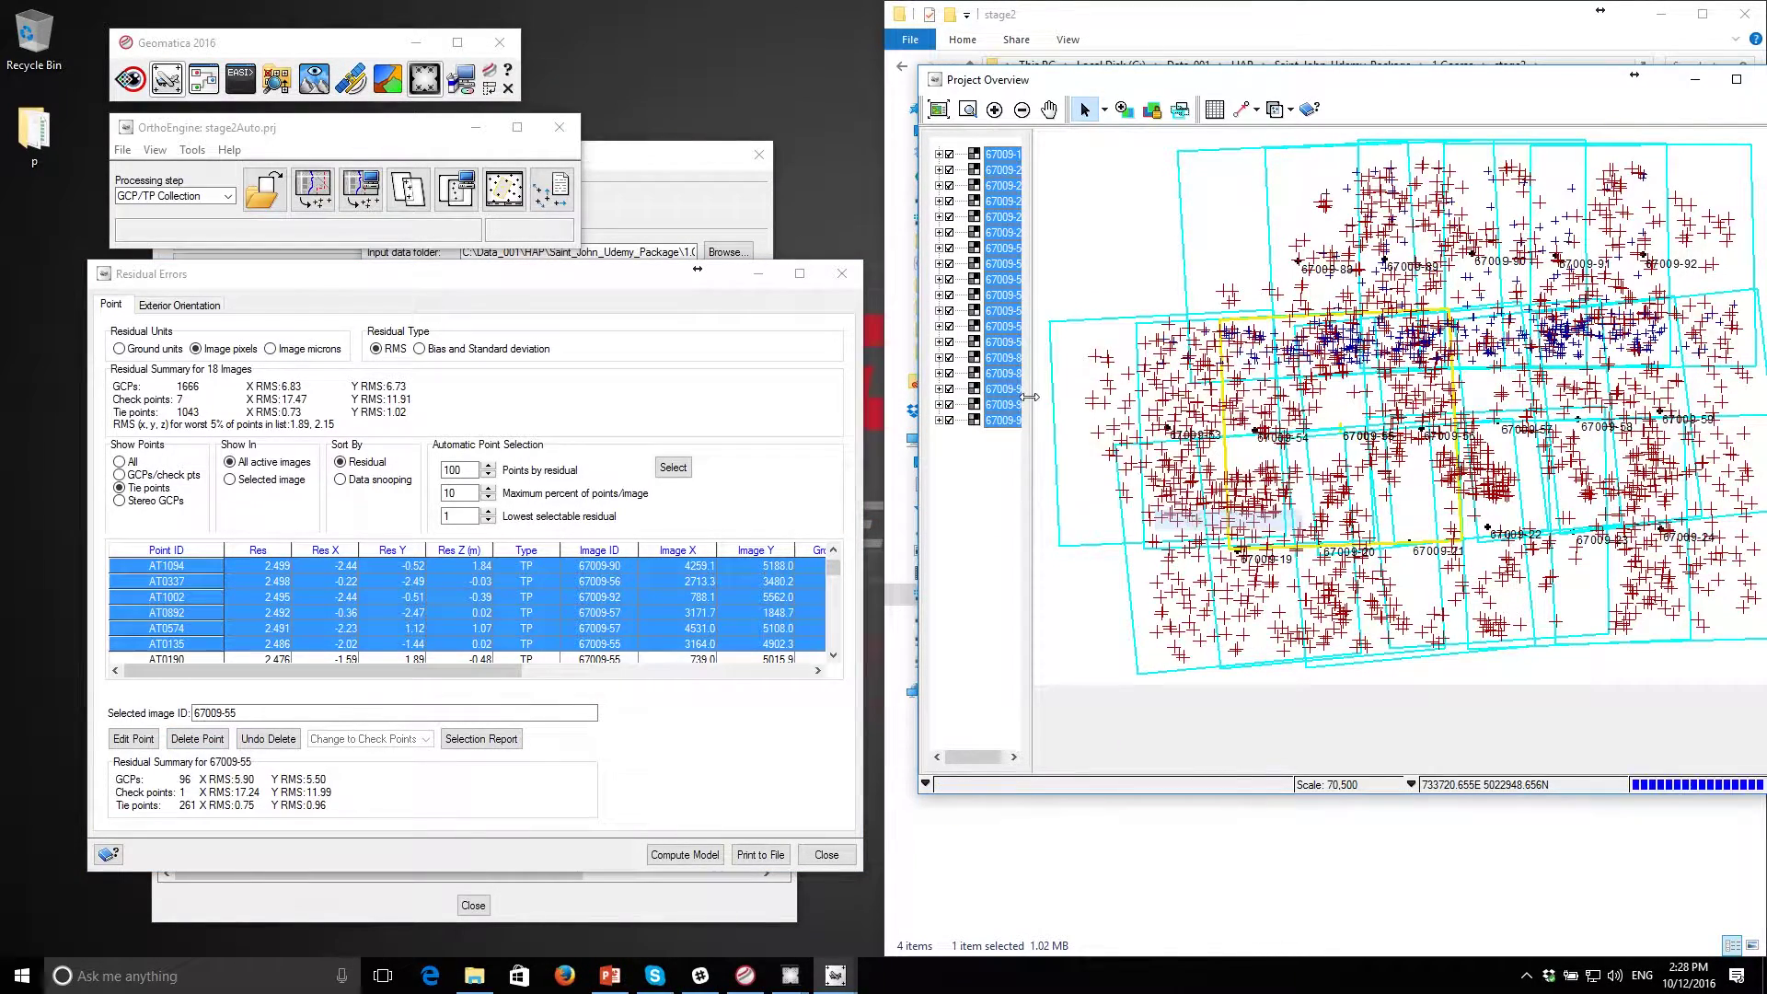
{"action": "right_click", "coordinate": [1012, 360]}
{"action": "mouse_move", "coordinate": [1104, 369]}
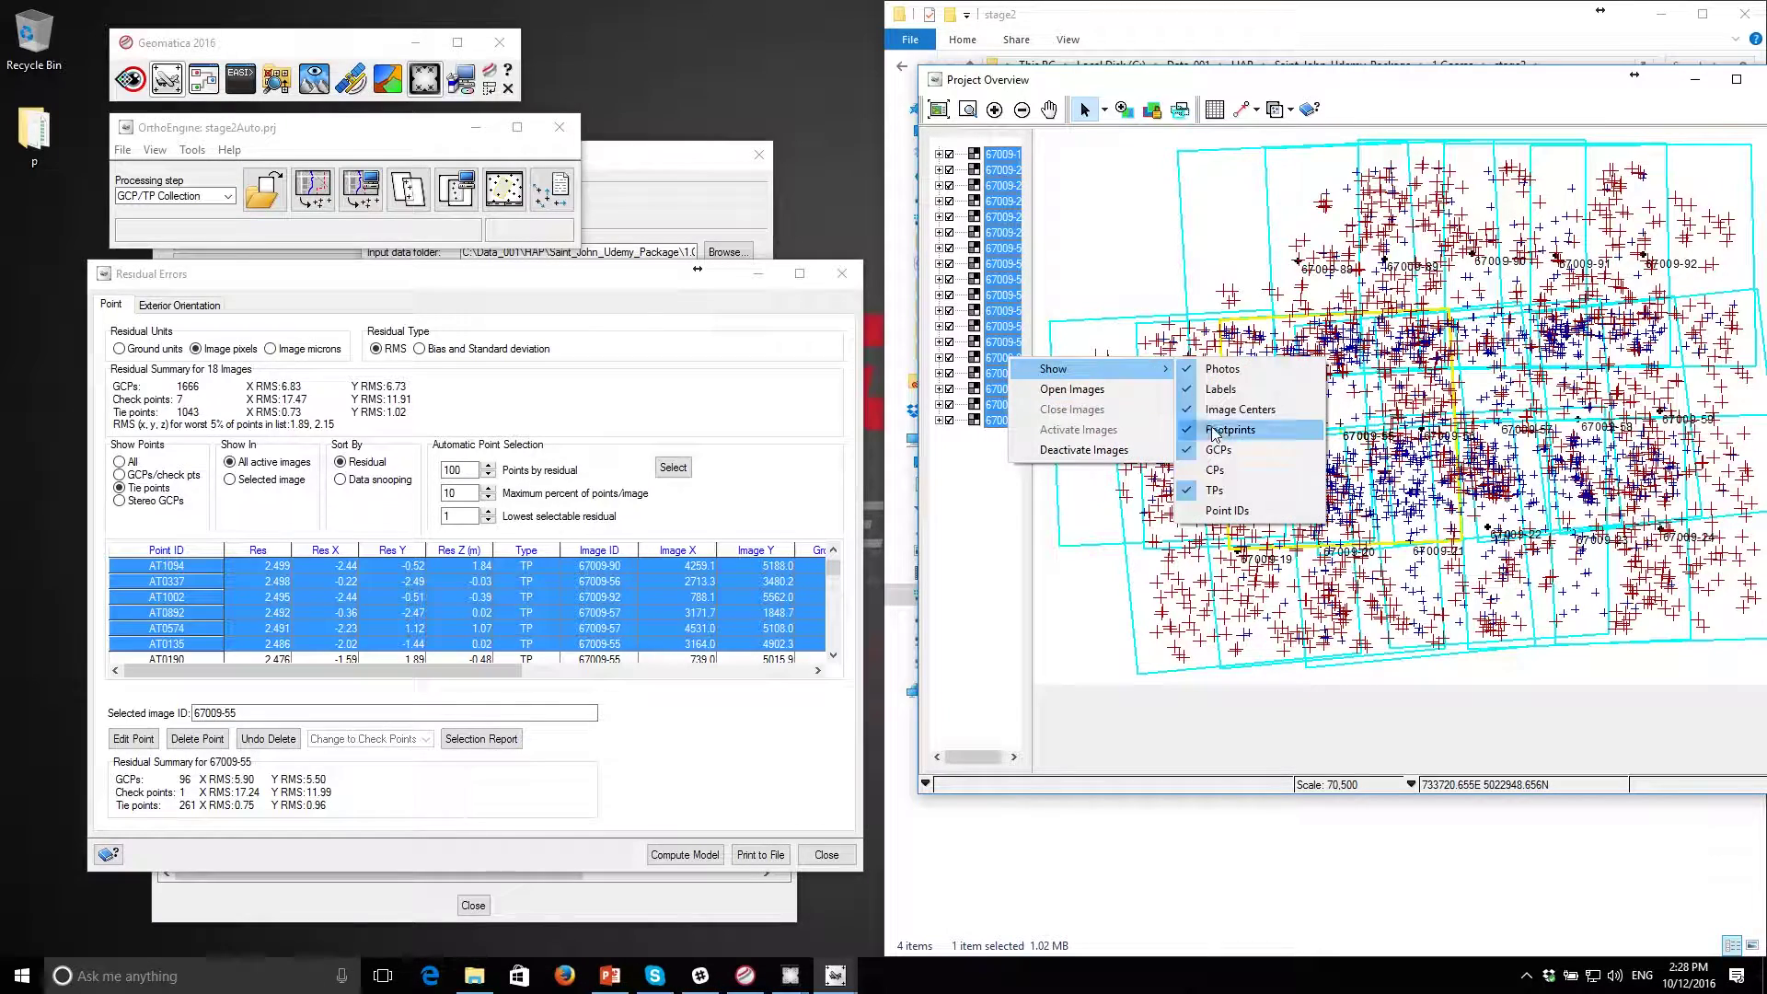
{"action": "left_click", "coordinate": [1213, 451]}
Delete the selected high-residual tie points from the project.
{"action": "left_click", "coordinate": [212, 741]}
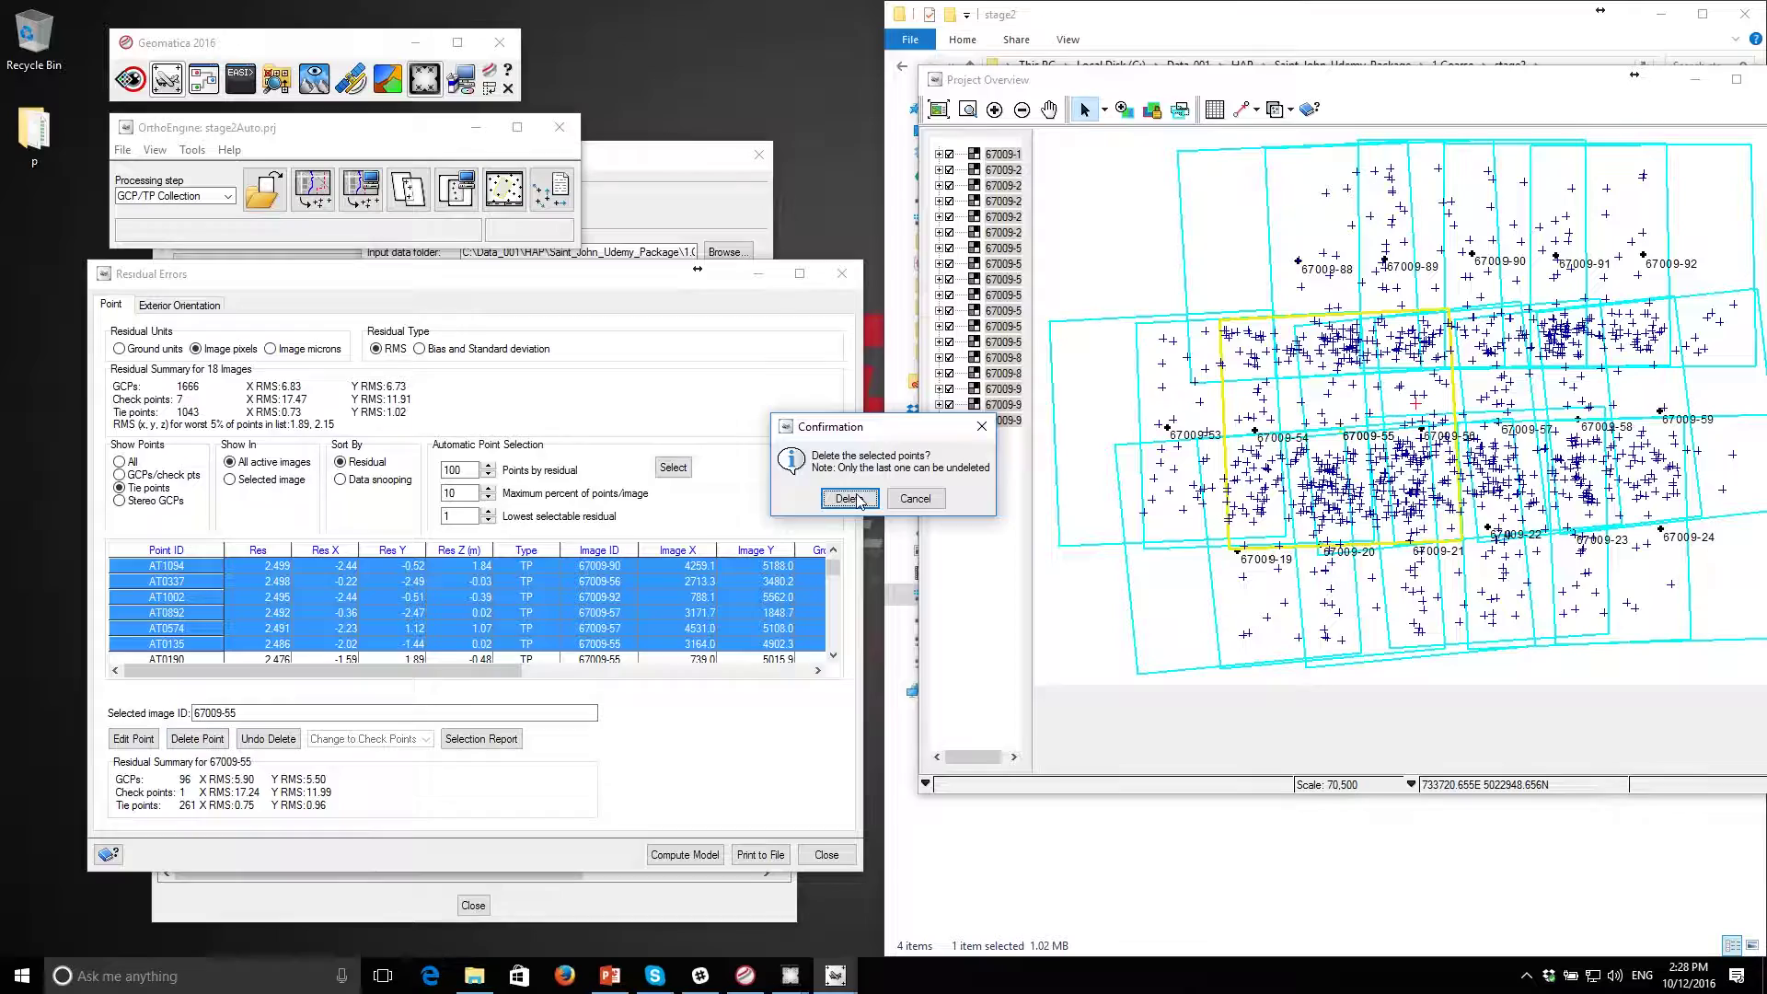
{"action": "left_click", "coordinate": [849, 499]}
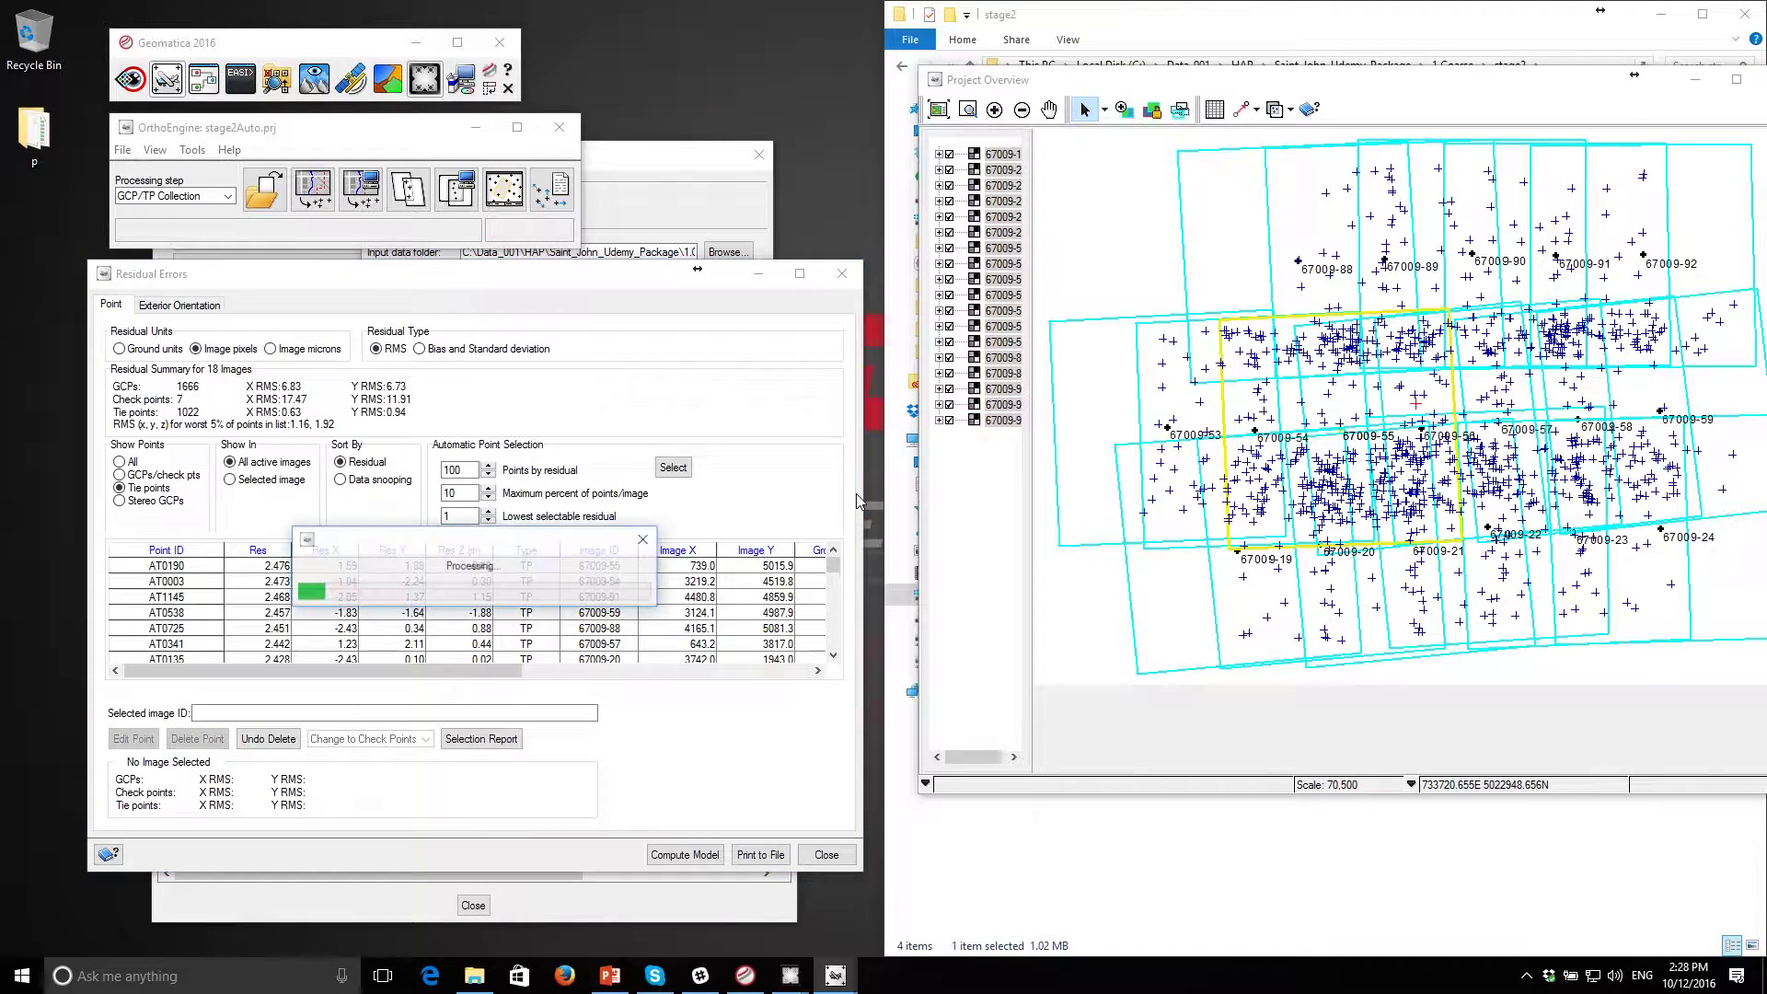